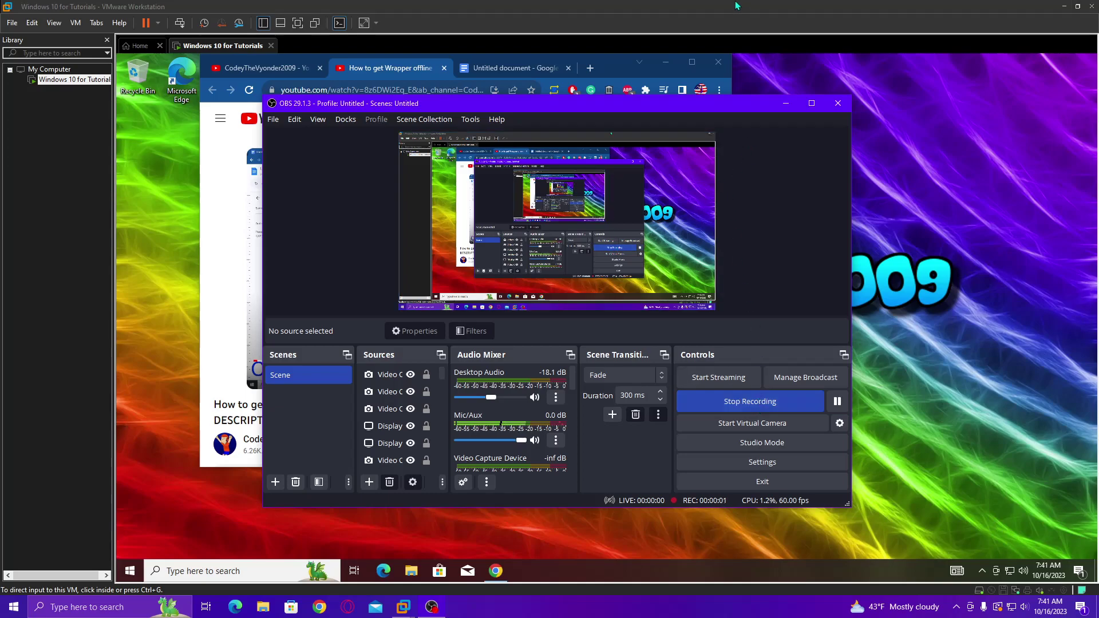
Put the Windows 10 VM in full screen and maximize the guest Chrome window on the tutorial.
key(super+Down)
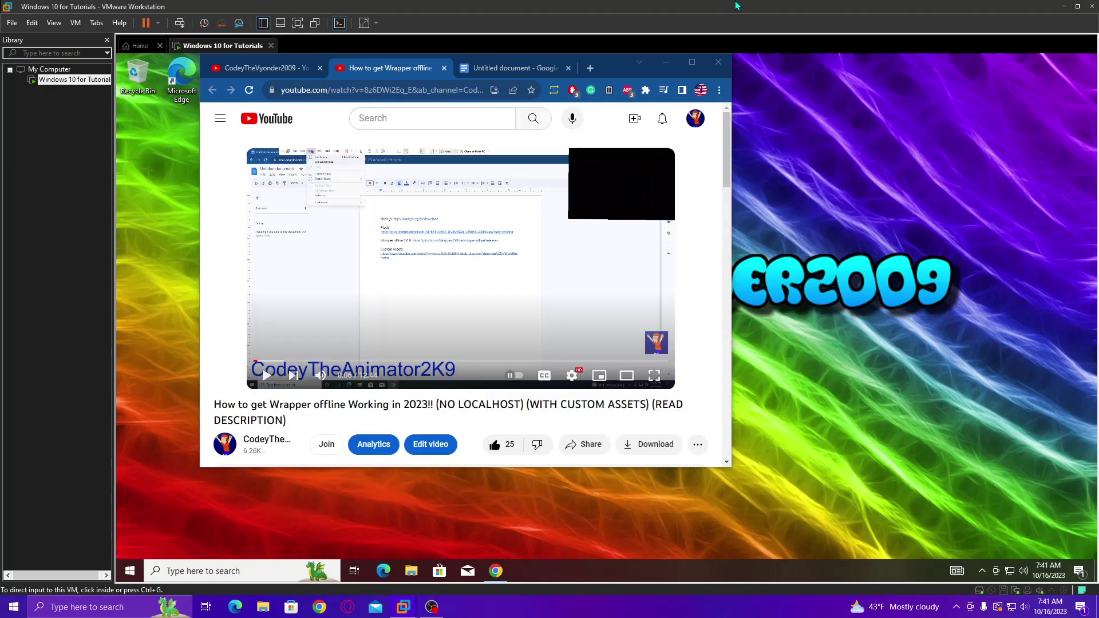
click(431, 607)
click(592, 5)
click(298, 24)
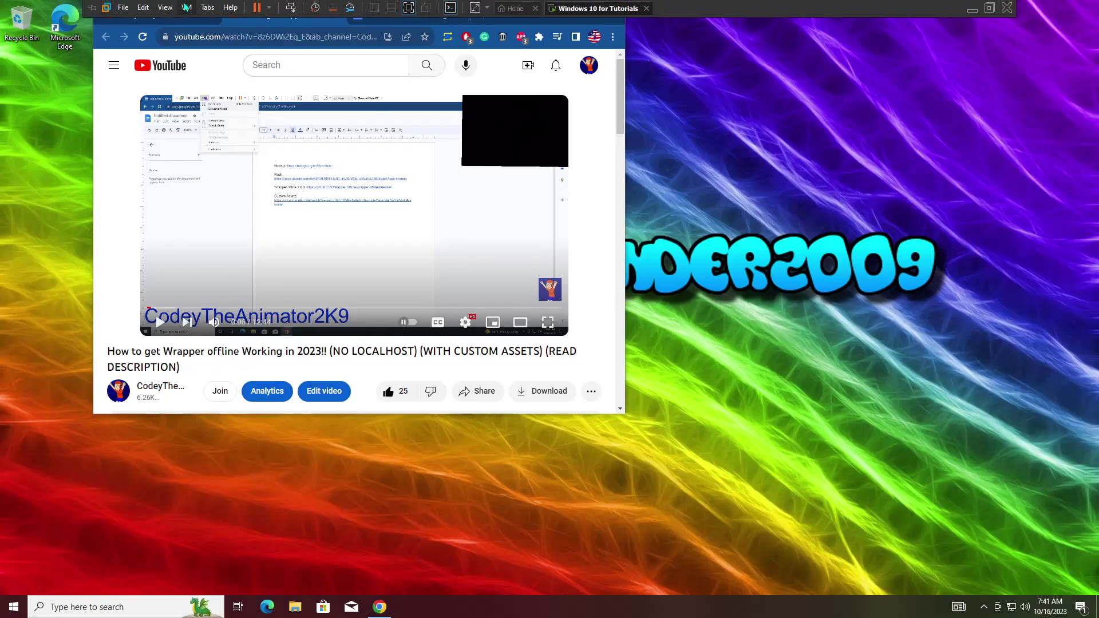
click(165, 7)
click(164, 7)
click(164, 7)
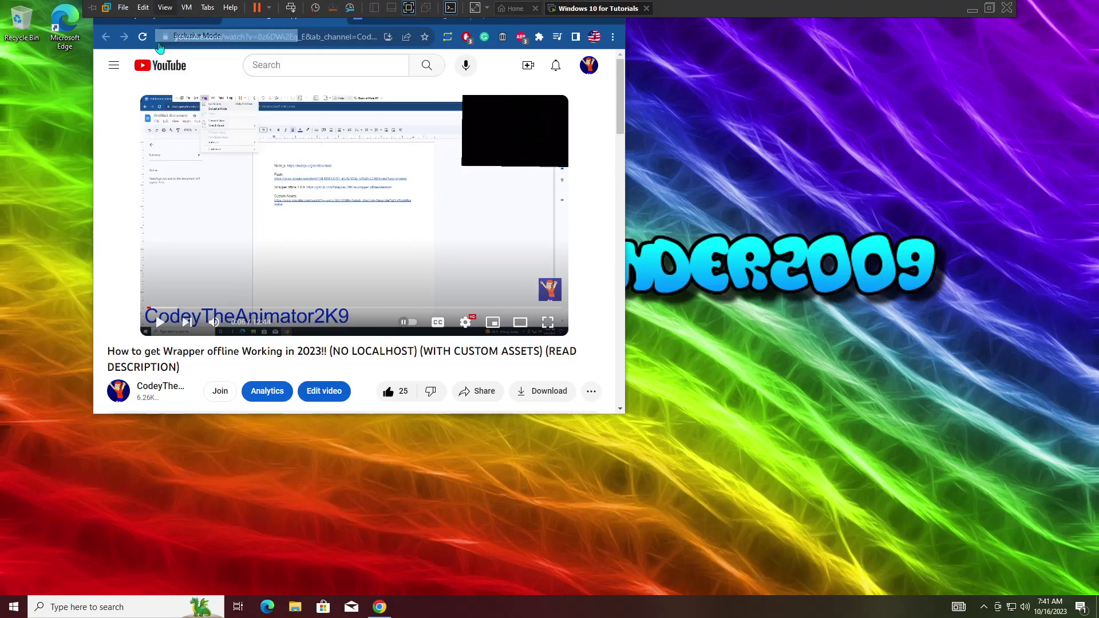
key(Escape)
double_click(586, 11)
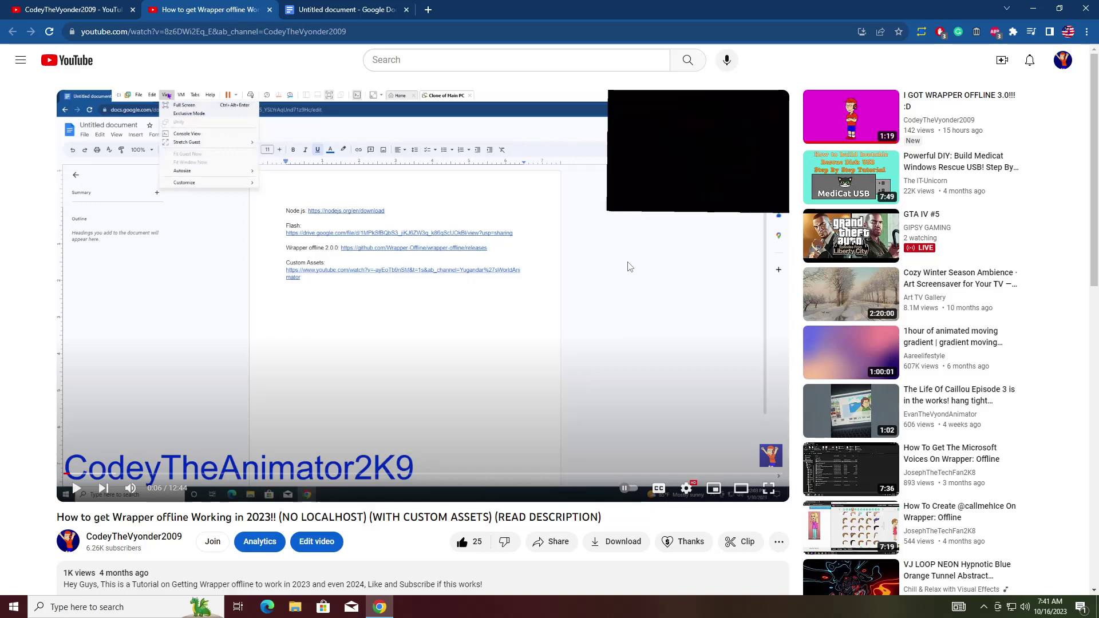
Expand the Wrapper offline tutorial's description to show its download links, then return to the Docs link list.
scroll(327, 282, down, 2)
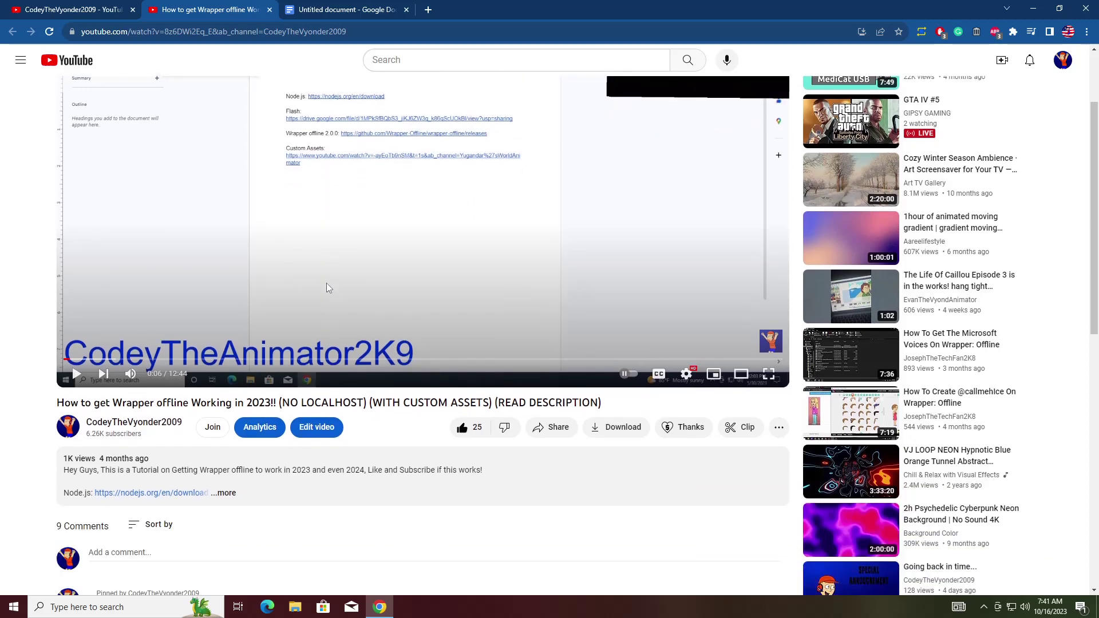
scroll(322, 287, up, 2)
click(309, 10)
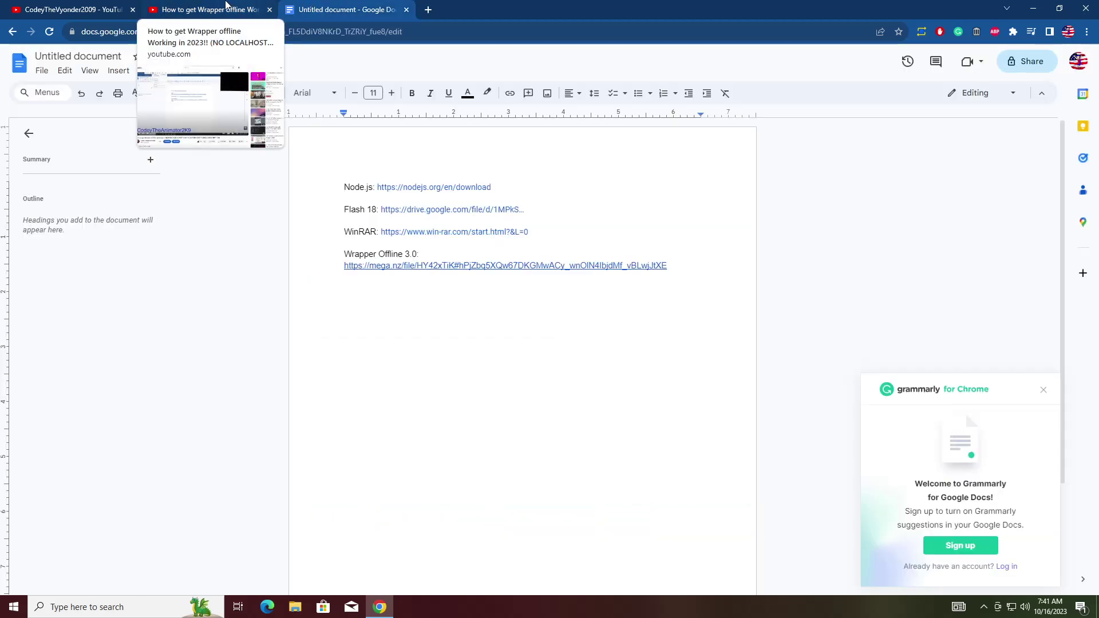
click(236, 9)
scroll(401, 286, down, 2)
click(343, 418)
scroll(137, 403, down, 2)
scroll(120, 403, down, 1)
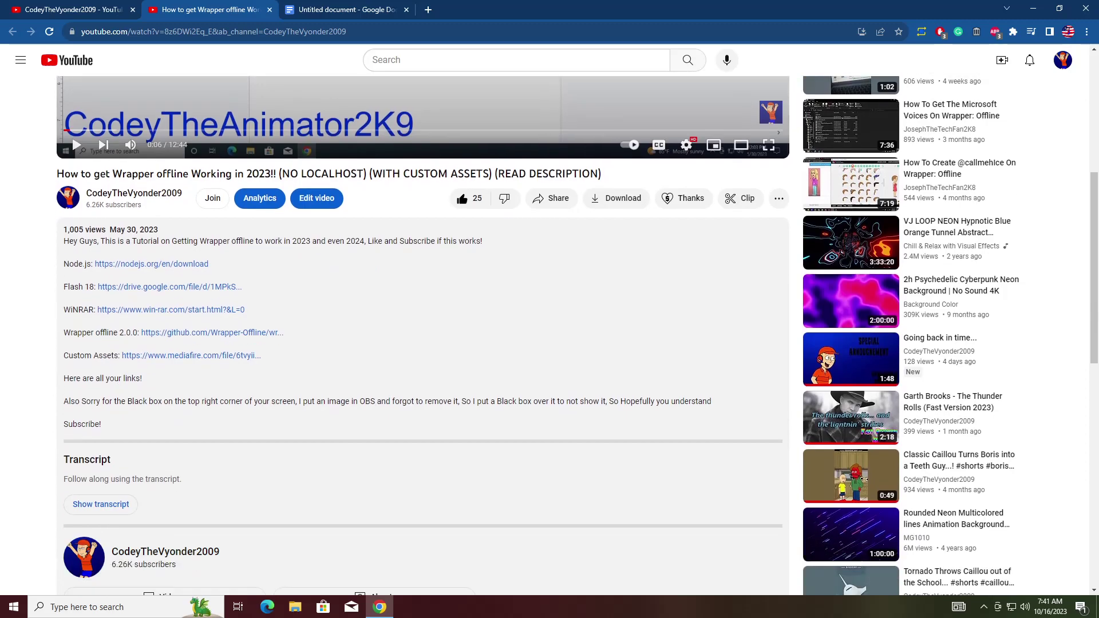
click(386, 7)
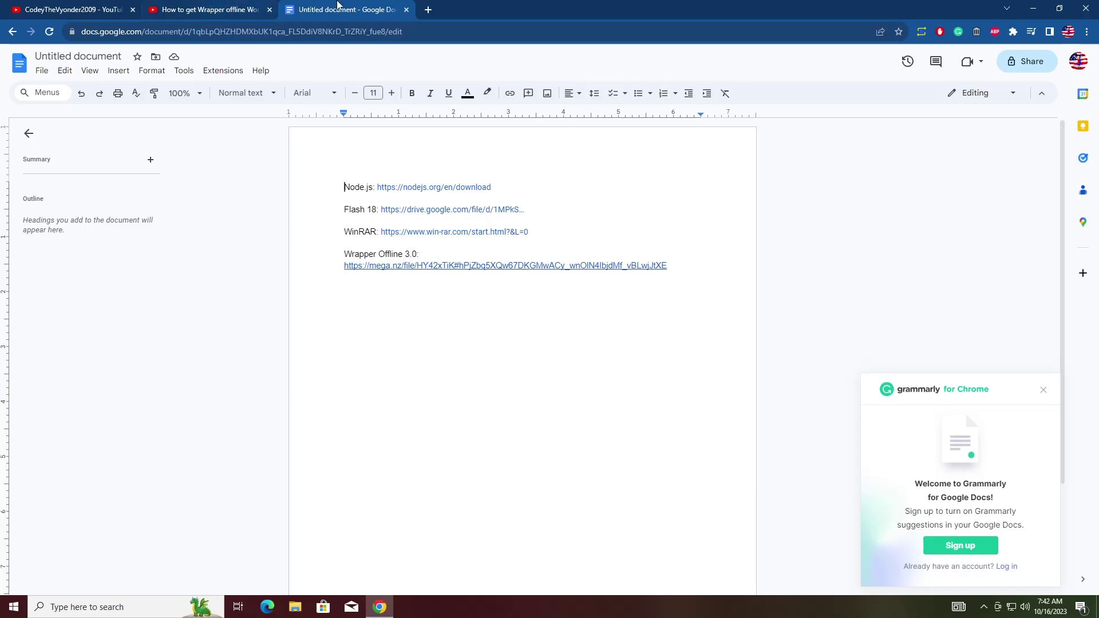
Re-maximize Chrome and close the YouTube channel and tutorial video tabs.
drag(541, 6, 662, 65)
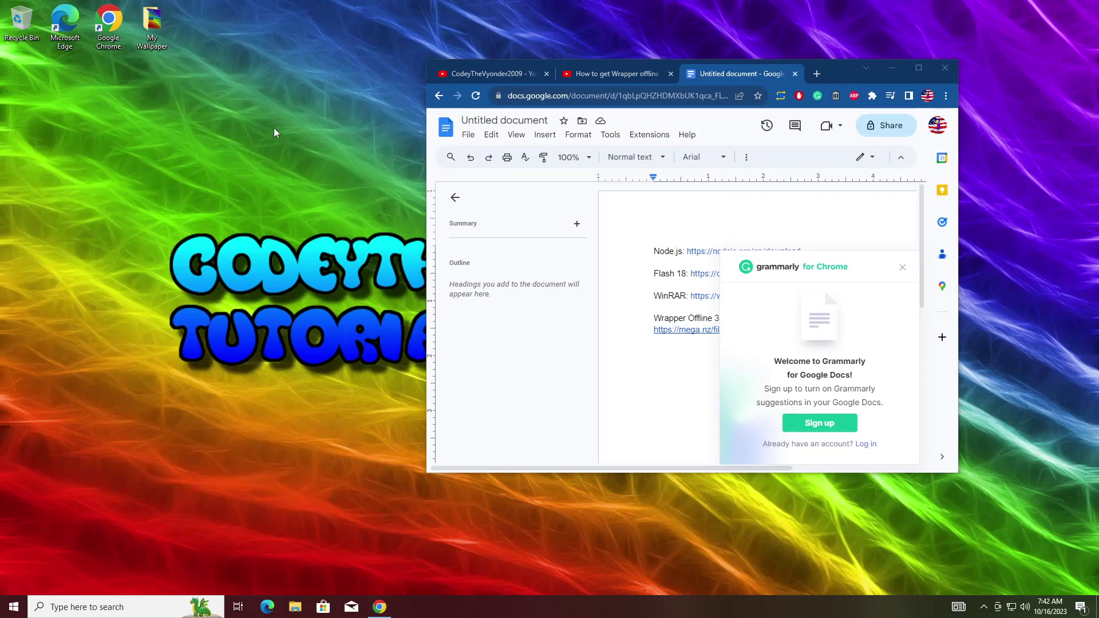
click(921, 67)
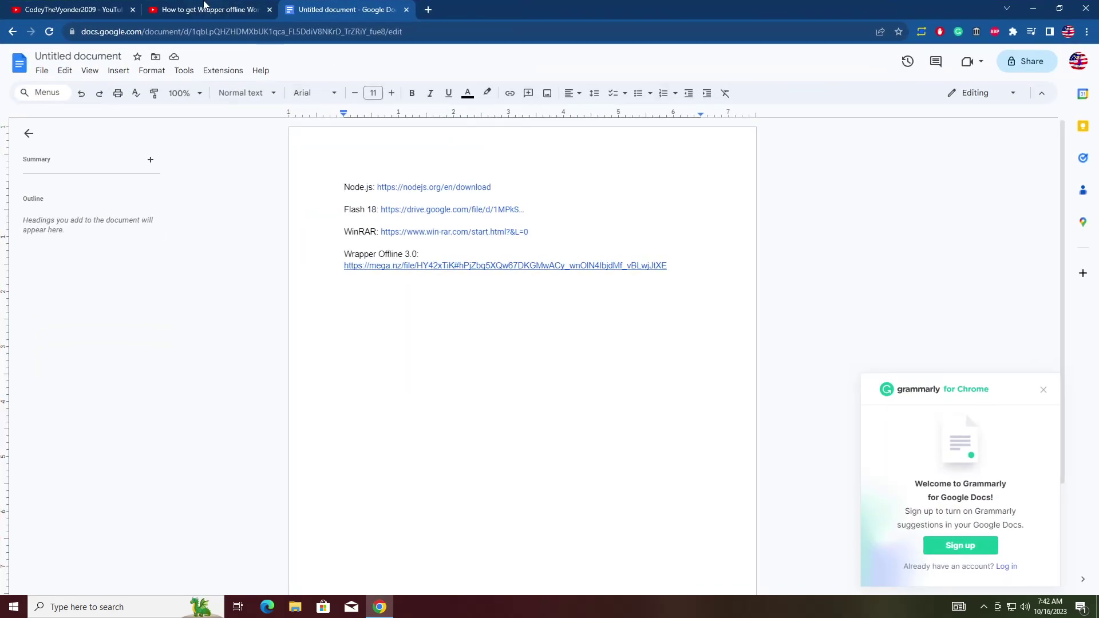
click(204, 4)
click(89, 6)
click(133, 11)
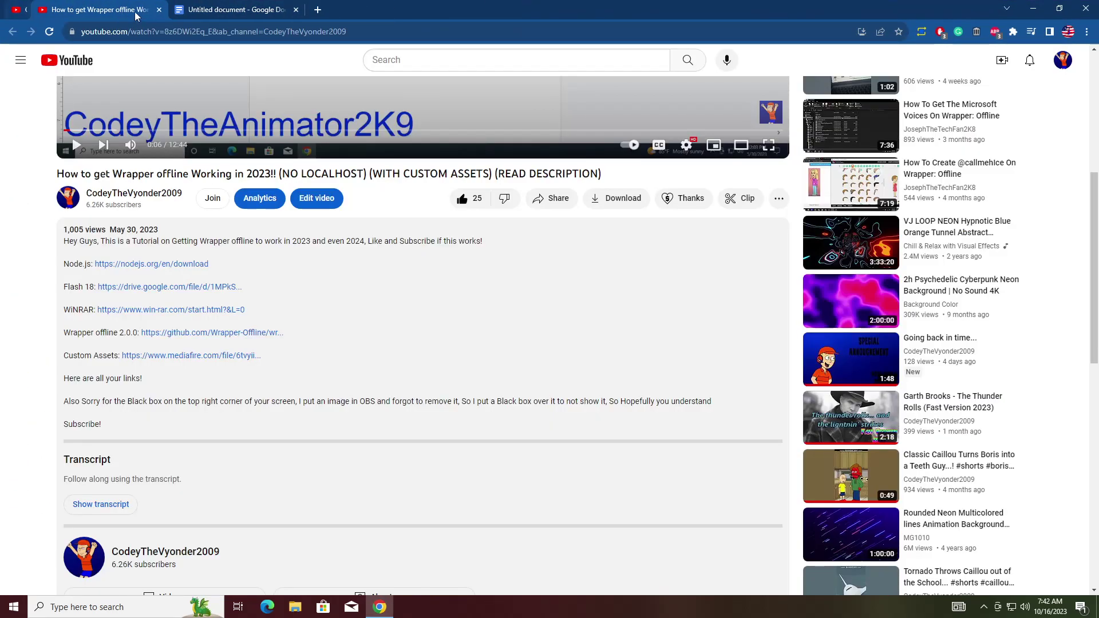
click(132, 10)
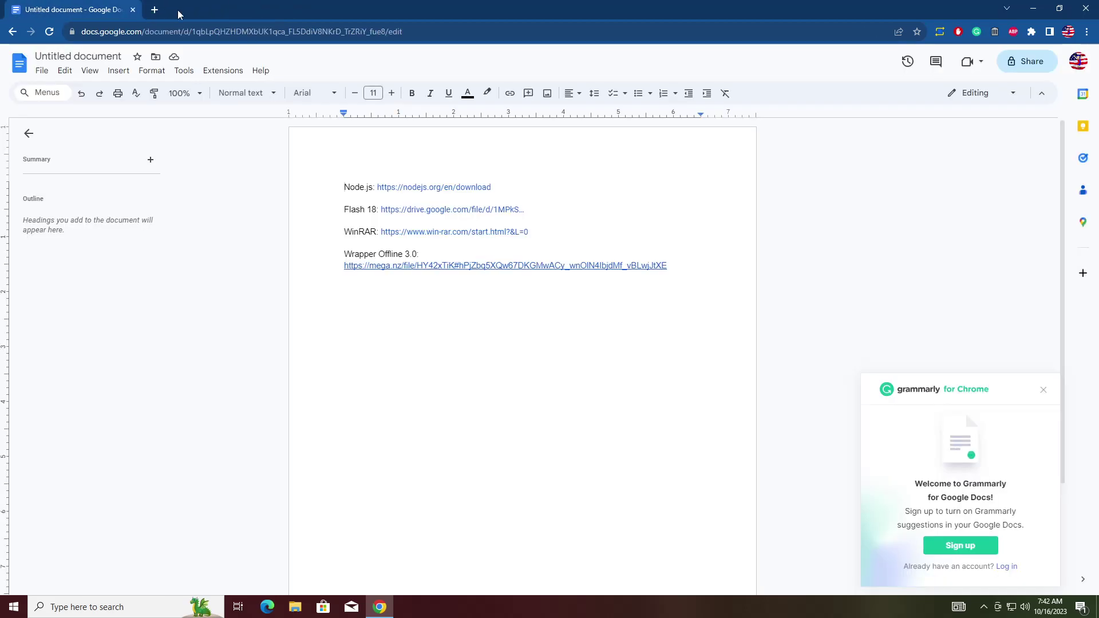
Add a blank new tab, return to the Untitled document, and preview the Node.js link.
click(155, 10)
click(108, 8)
click(451, 210)
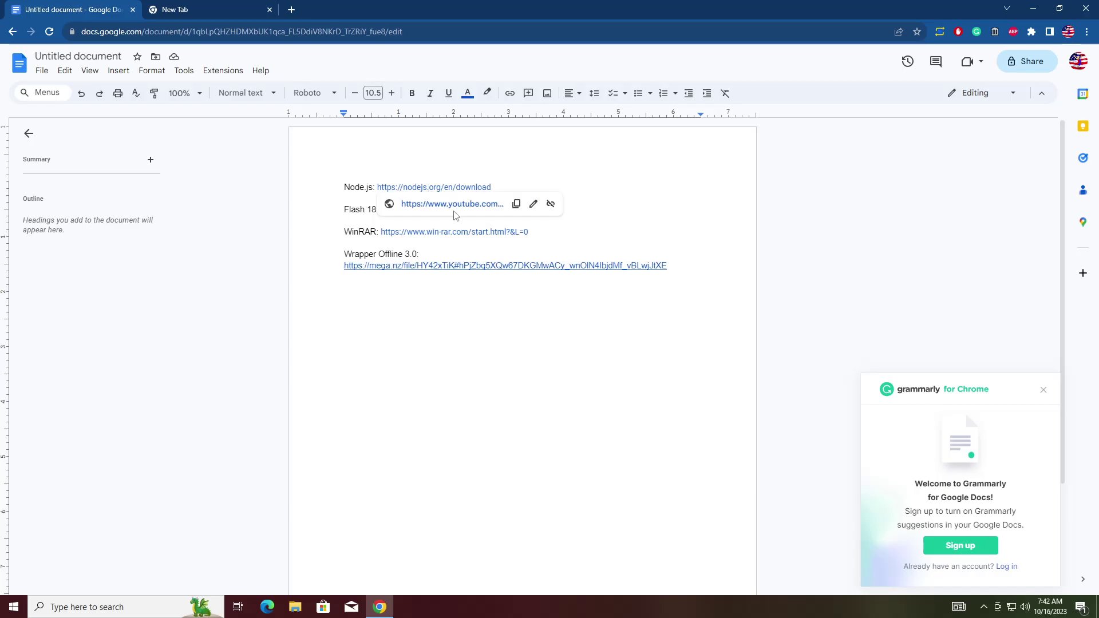
Download the Node.js LTS Windows installer from nodejs.org and keep the flagged file.
click(454, 212)
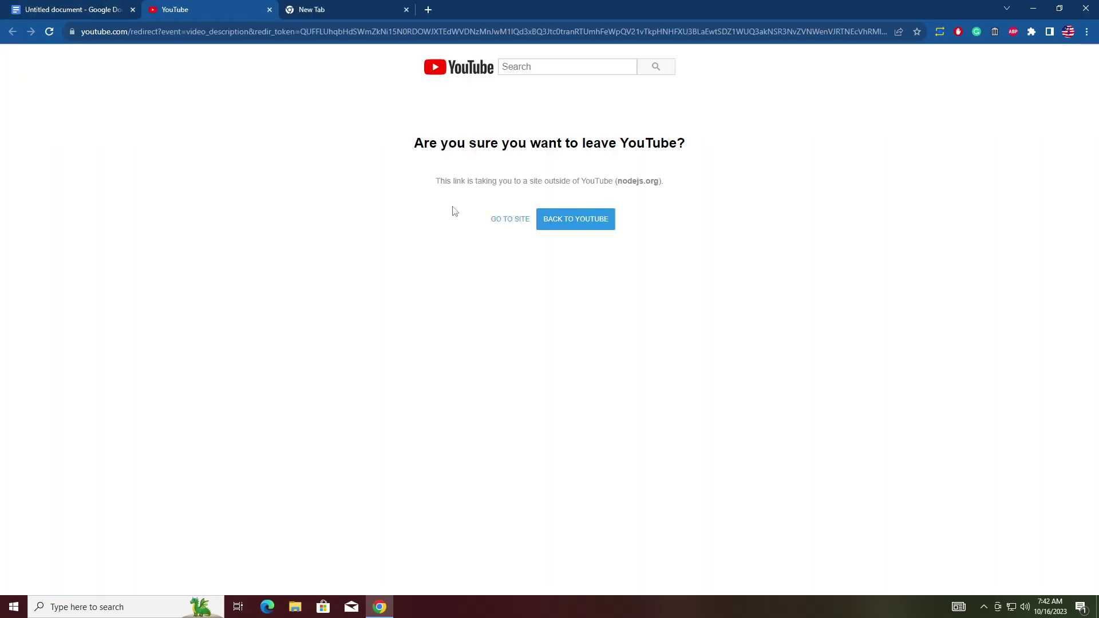
click(515, 219)
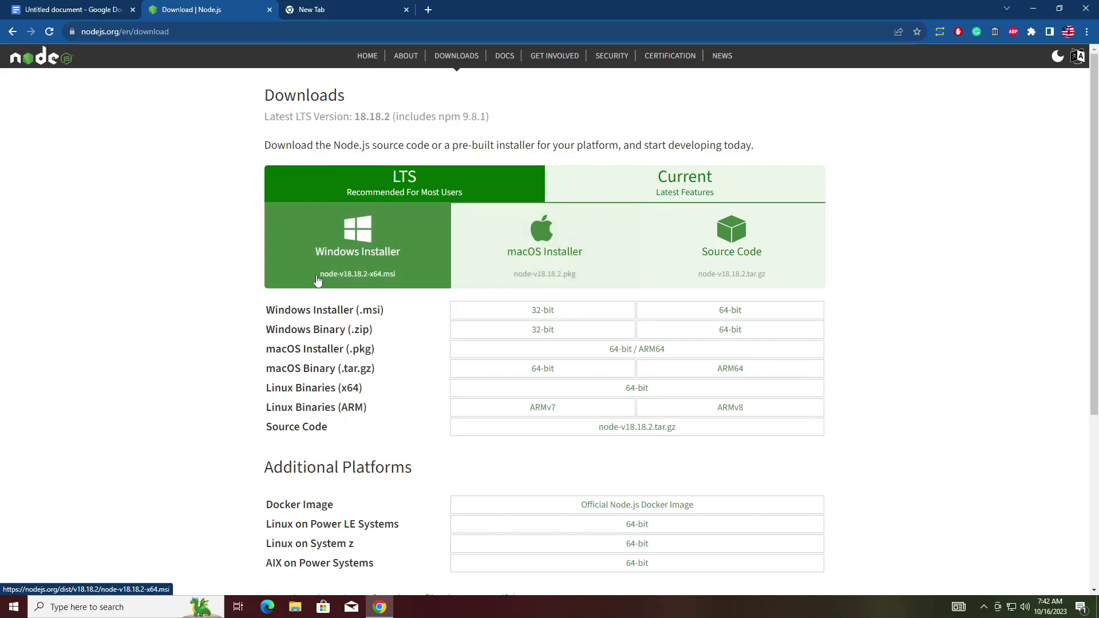
click(343, 274)
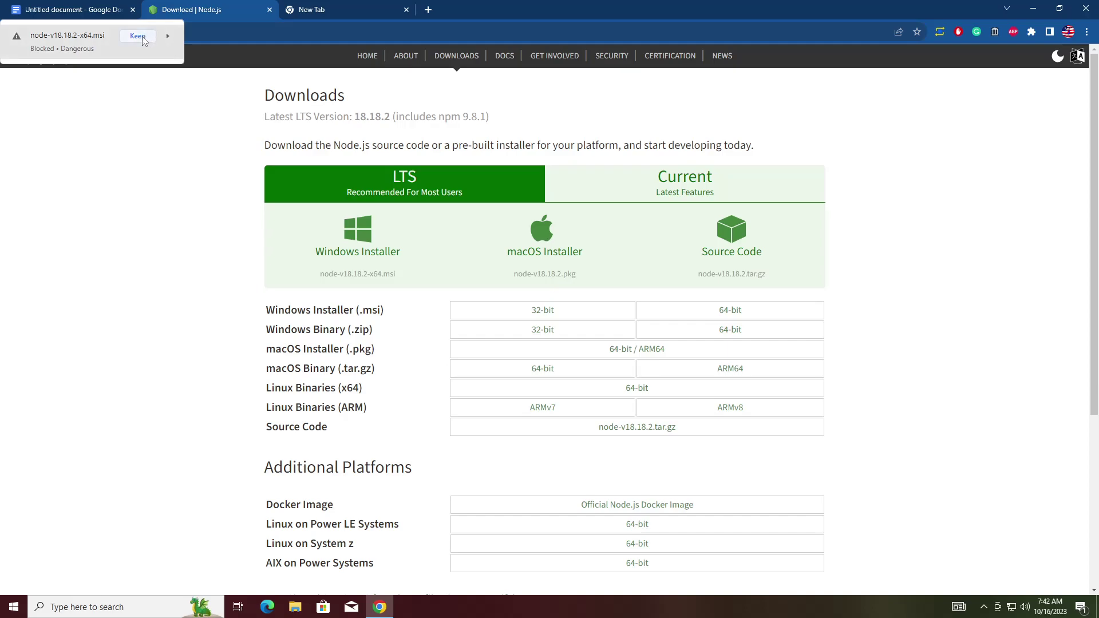
click(142, 38)
Drag node-v18.18.2-x64.msi onto the desktop, close the Node.js tab, and dismiss the Grammarly popup.
drag(738, 8, 575, 122)
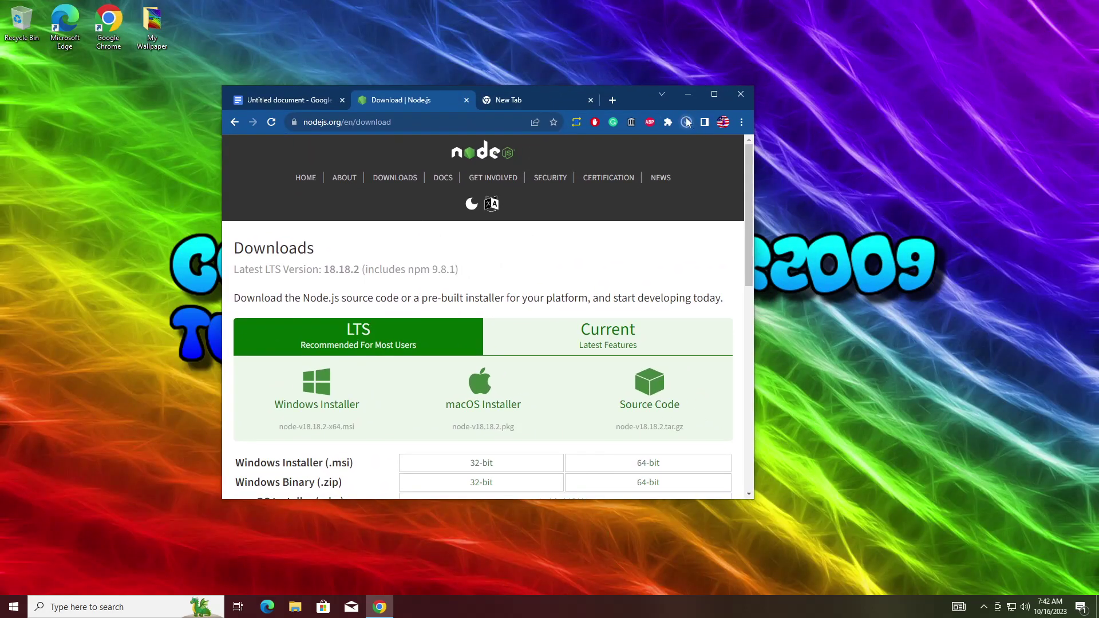
click(686, 122)
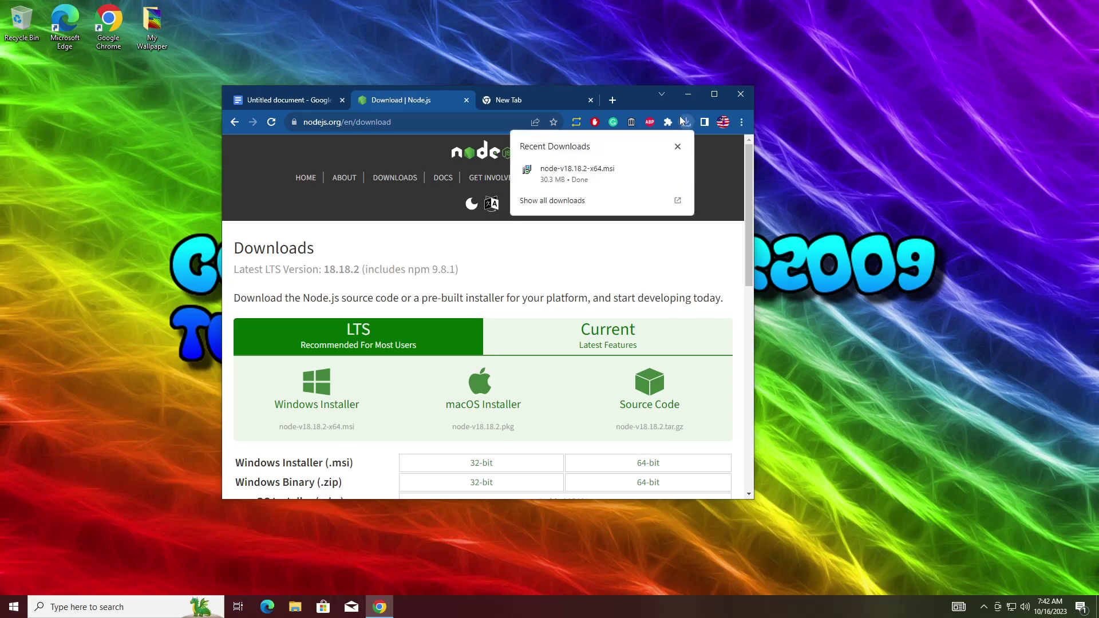
mouse_move(656, 163)
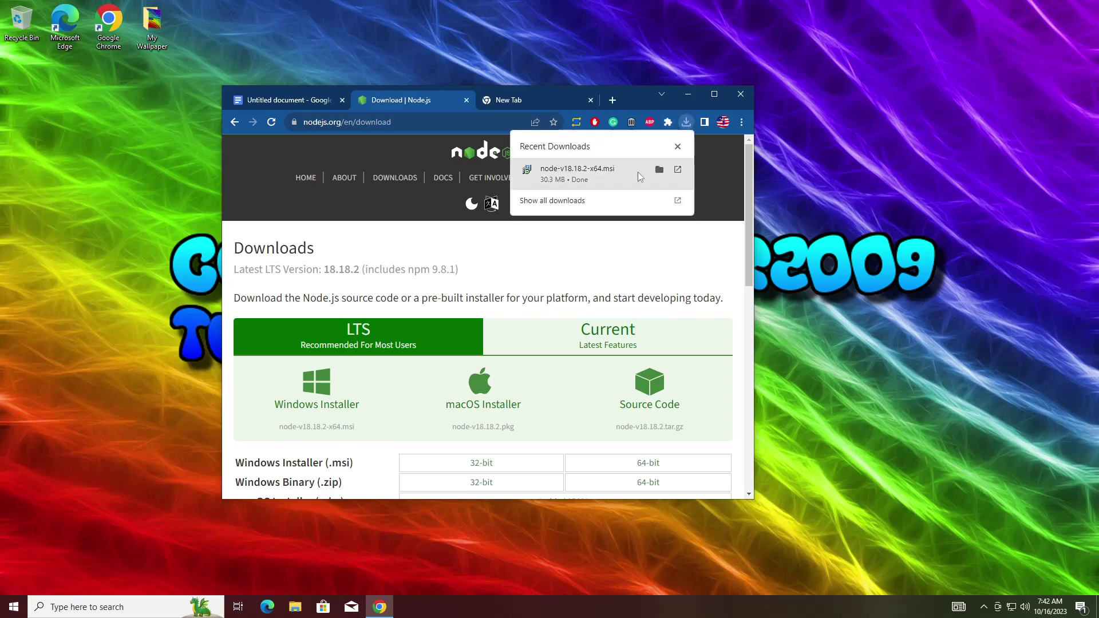
drag(591, 177, 934, 197)
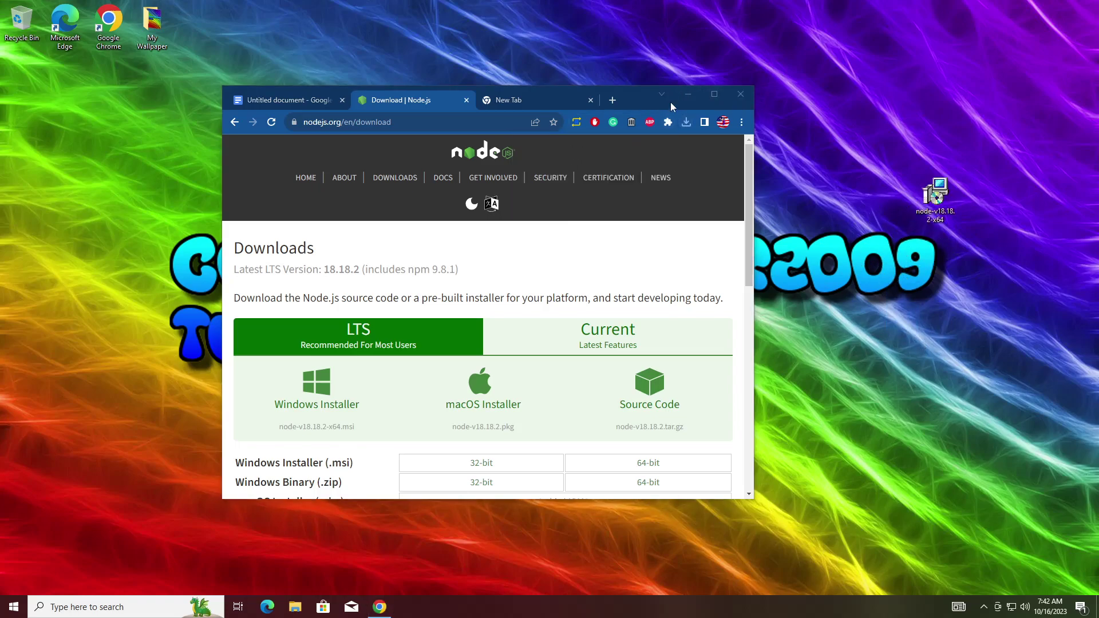
click(321, 100)
click(467, 100)
click(470, 277)
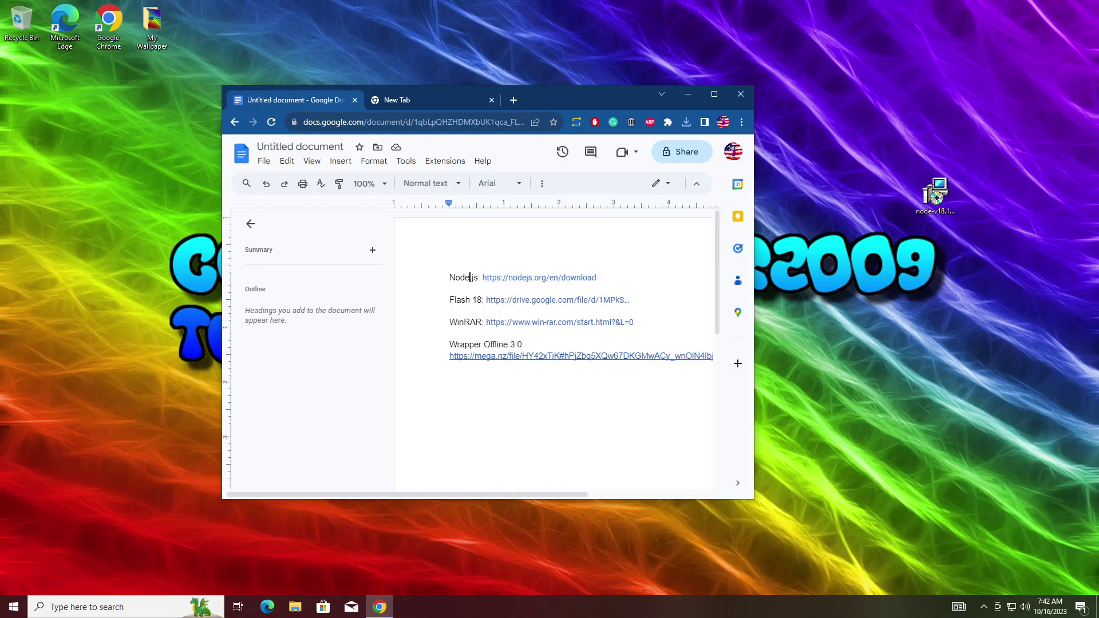
Launch the Node.js installer, accept the licence, and keep the default install location.
click(695, 97)
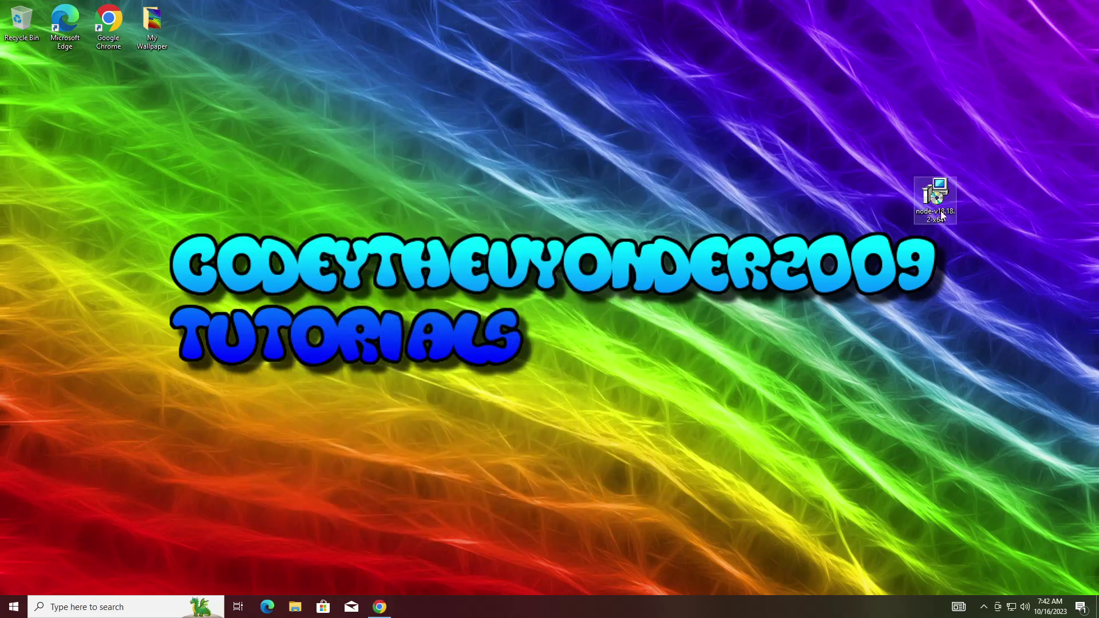
double_click(939, 212)
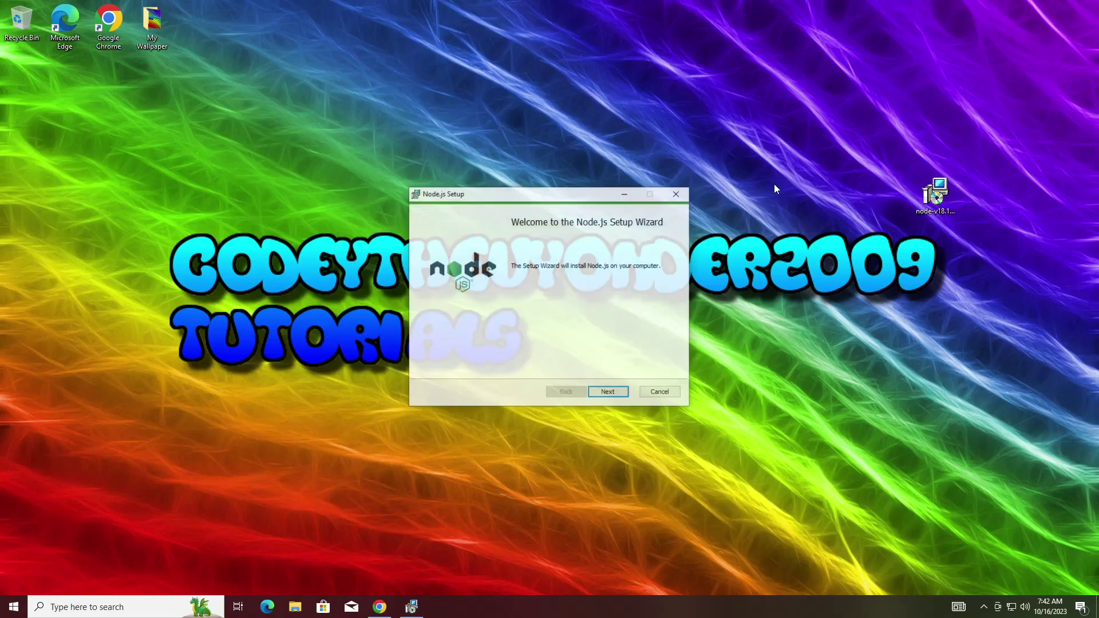
drag(558, 196, 560, 184)
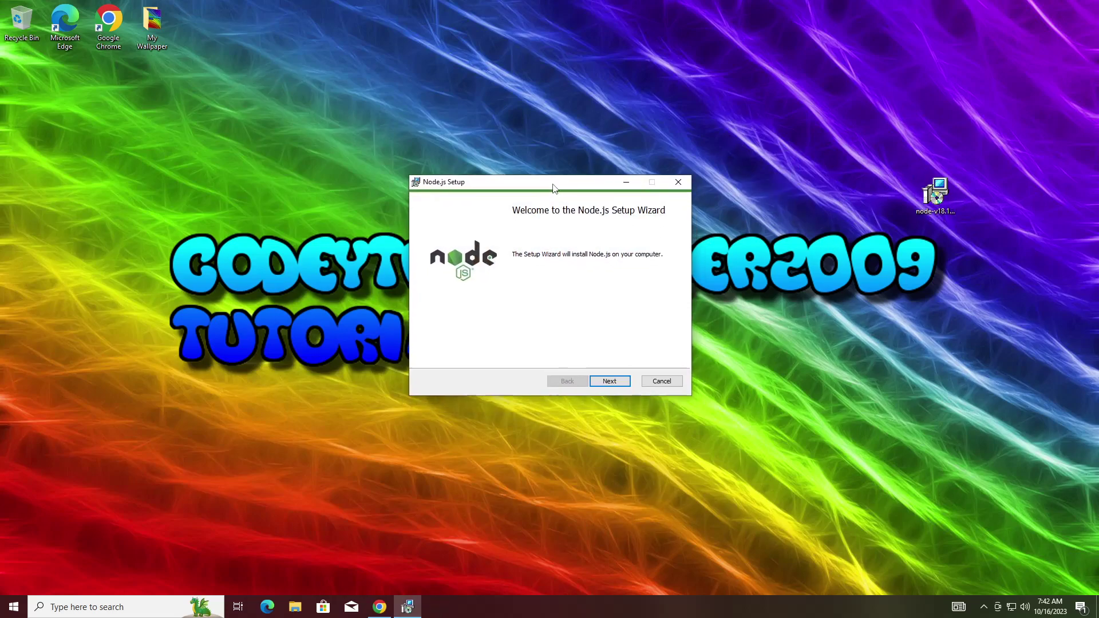
click(609, 382)
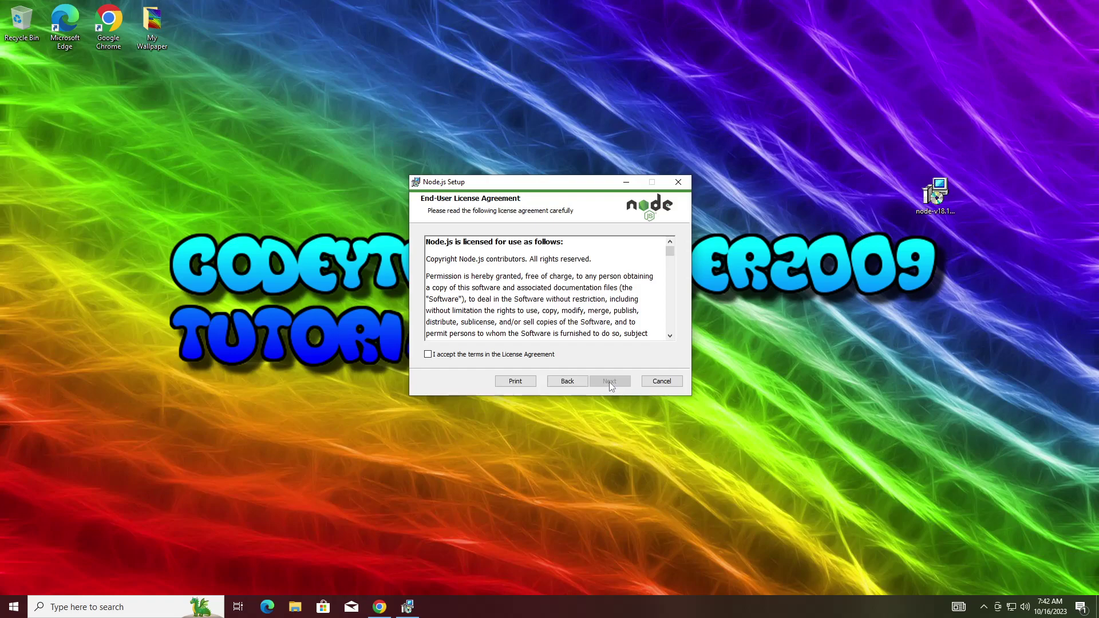
click(448, 360)
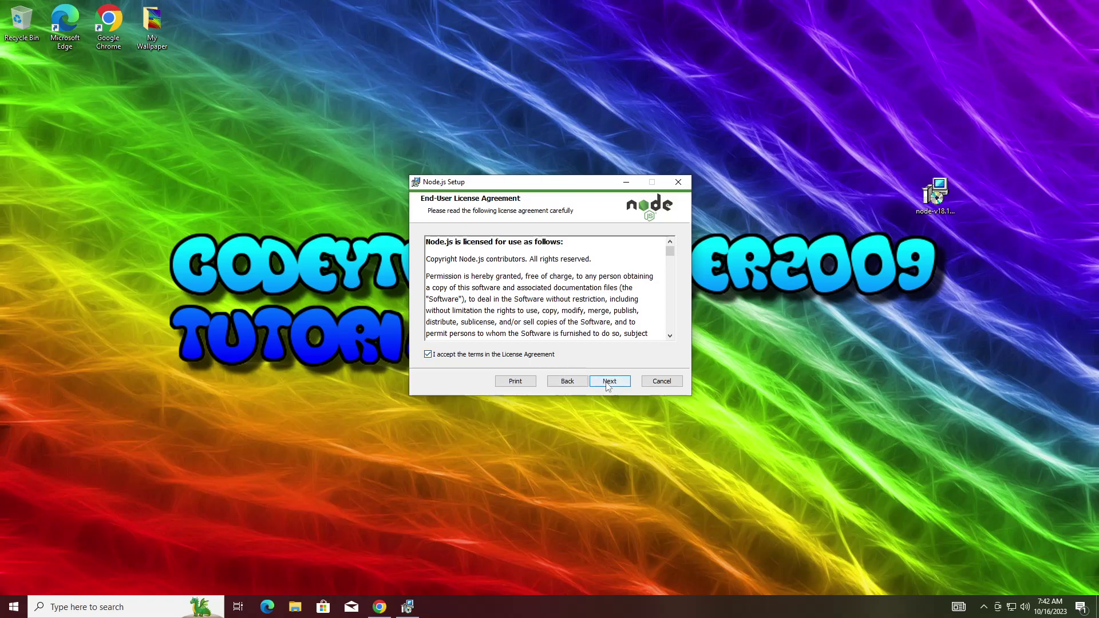
click(608, 382)
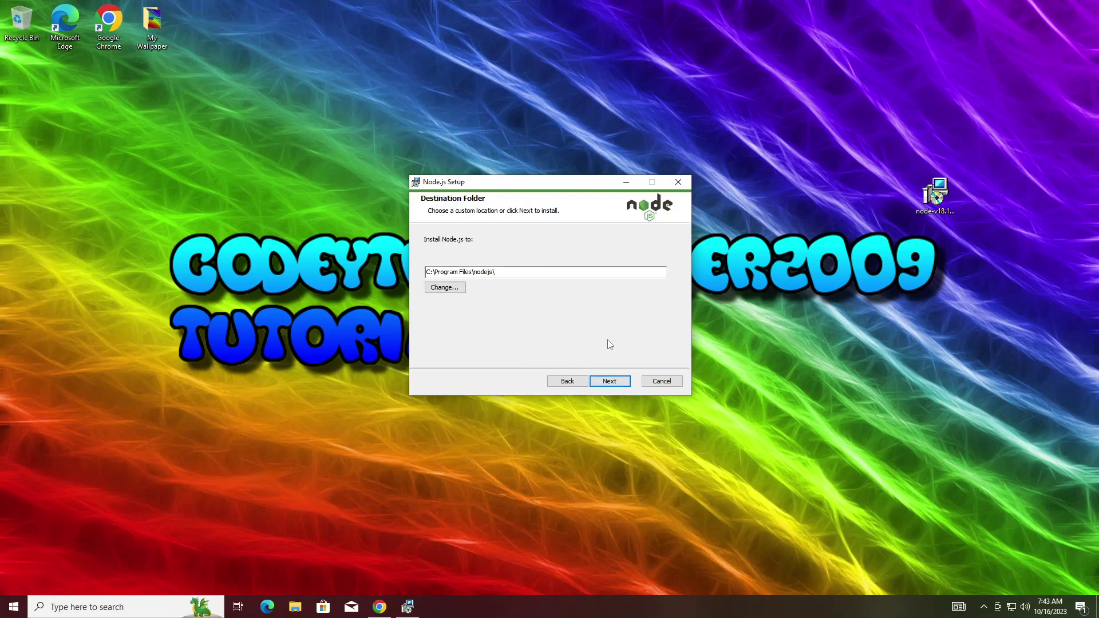
click(615, 382)
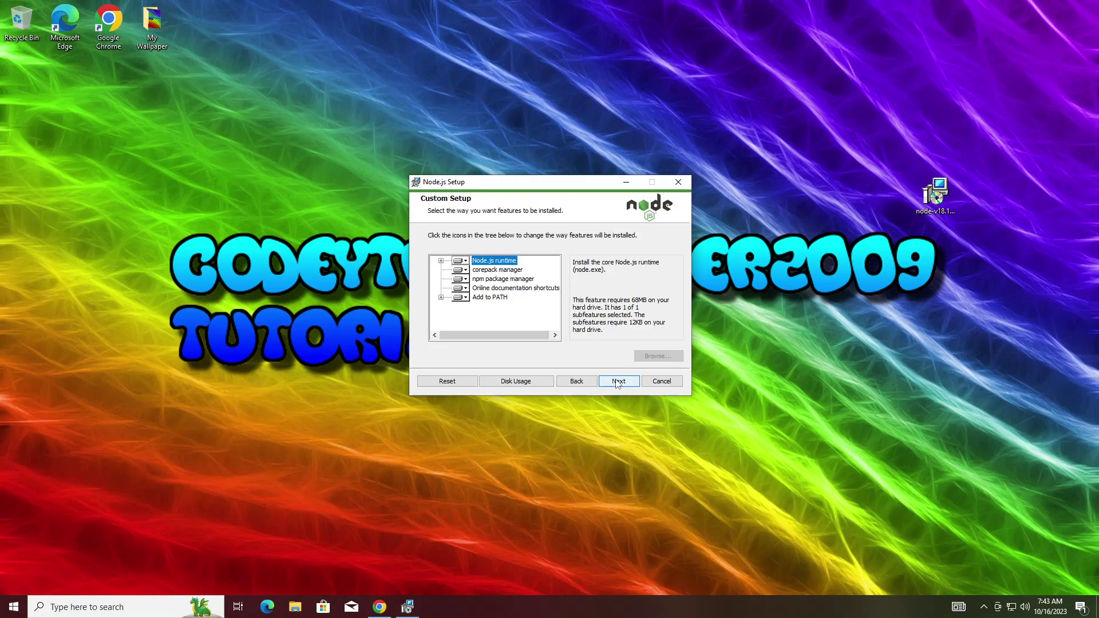
Install Node.js with the default features, allow the UAC prompt, and finish the wizard.
click(617, 382)
click(617, 383)
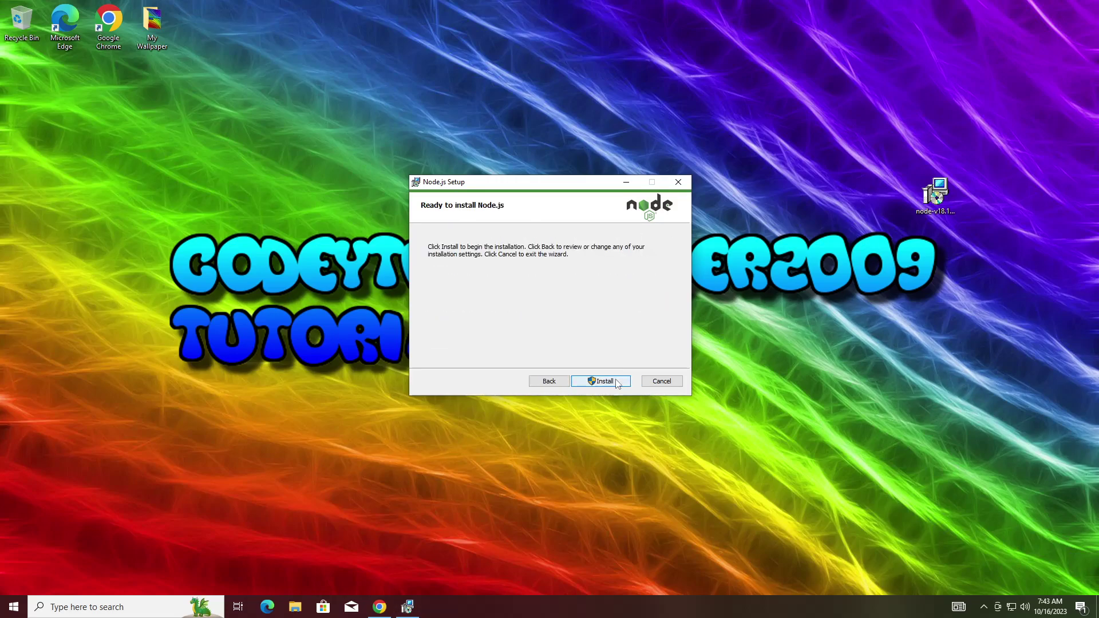
click(617, 382)
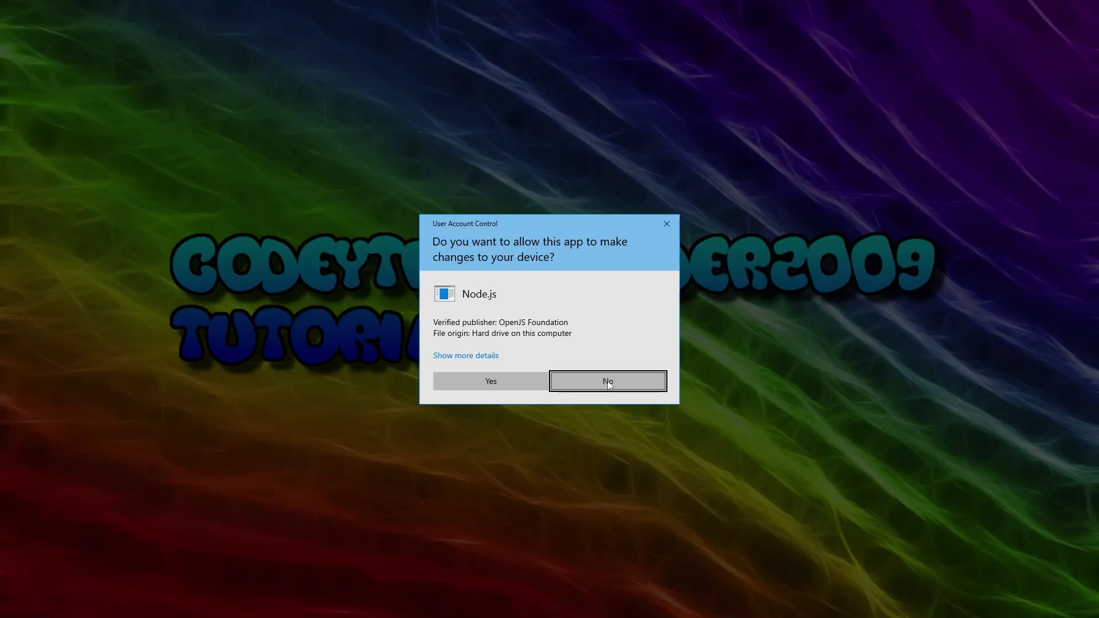
click(492, 387)
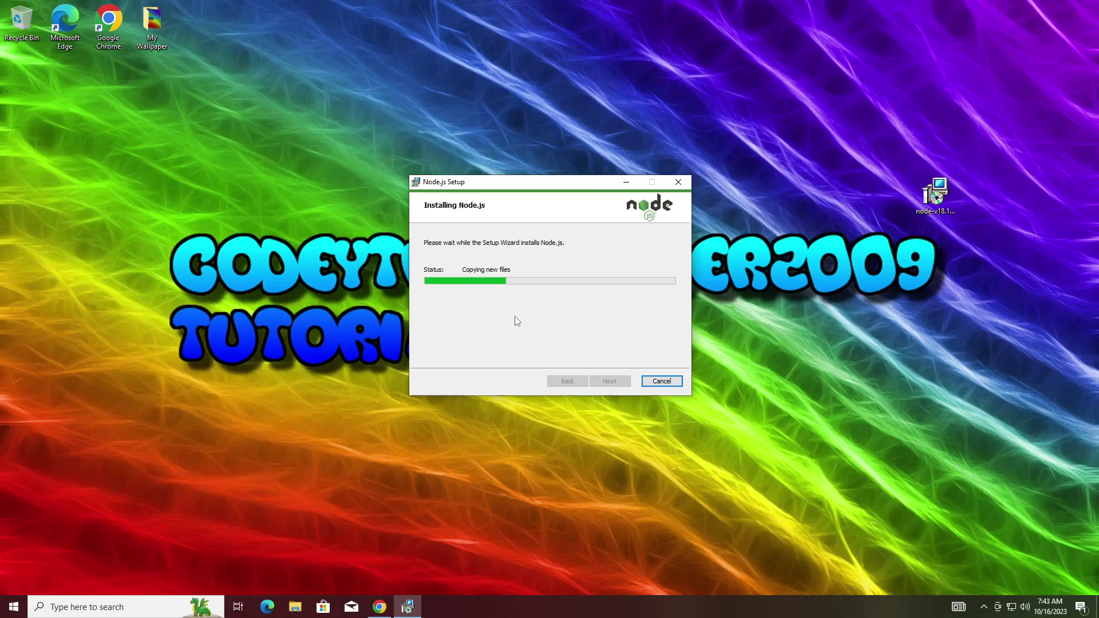
key(XF86AudioLowerVolume)
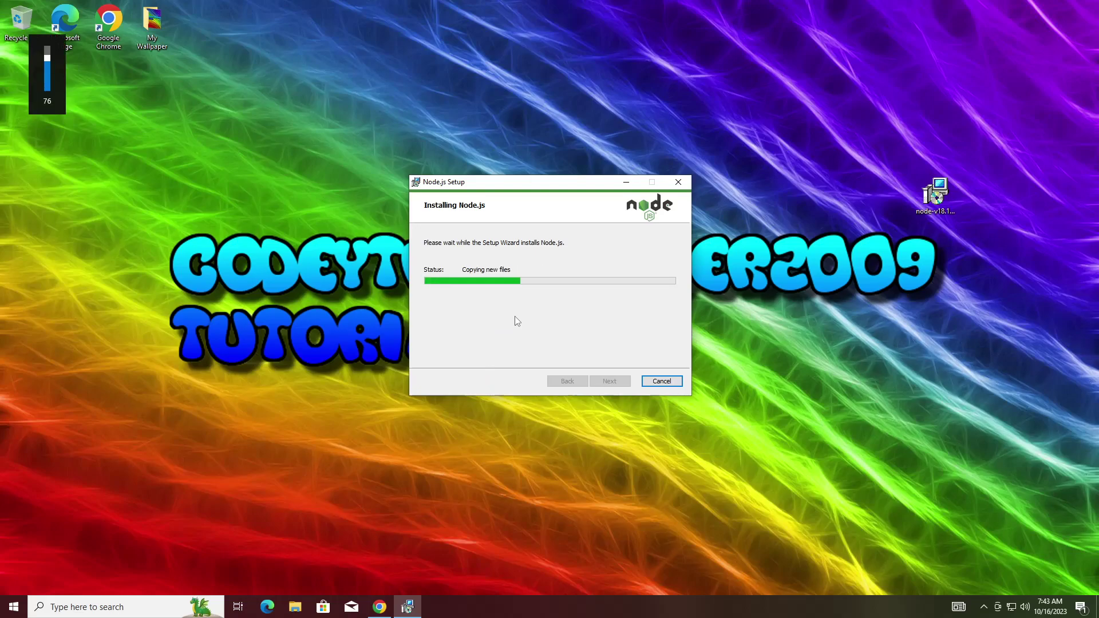
key(XF86AudioRaiseVolume)
key(XF86AudioRaiseVolume)
key(XF86AudioRaiseVolume)
key(XF86AudioRaiseVolume)
key(XF86AudioRaiseVolume)
key(XF86AudioRaiseVolume)
key(XF86AudioRaiseVolume)
key(XF86AudioRaiseVolume)
key(XF86AudioRaiseVolume)
key(XF86AudioRaiseVolume)
key(XF86AudioRaiseVolume)
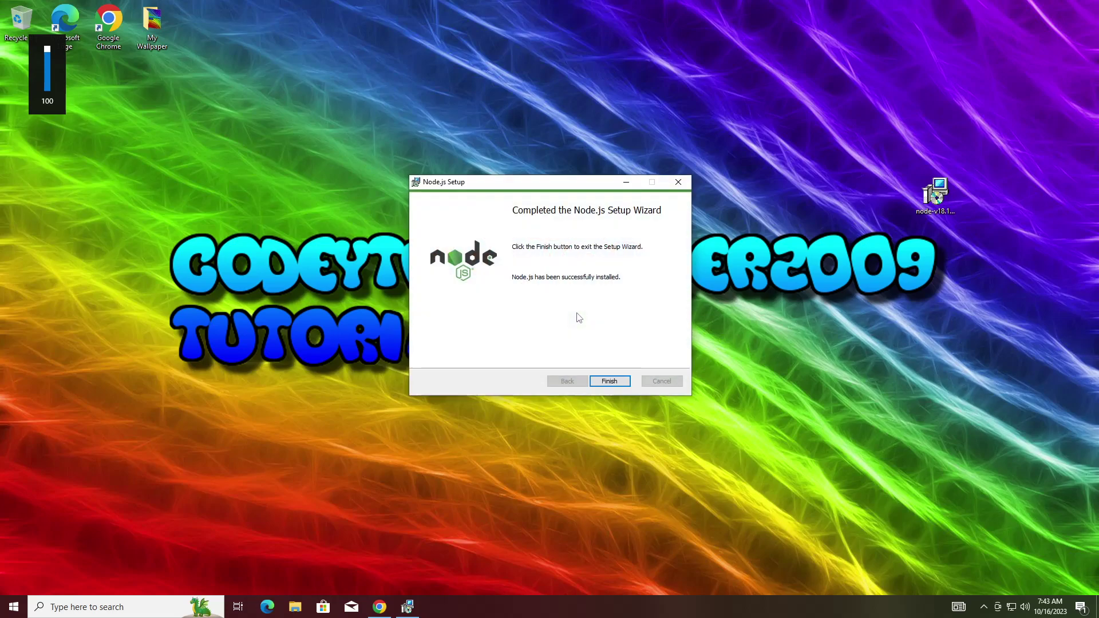
click(610, 381)
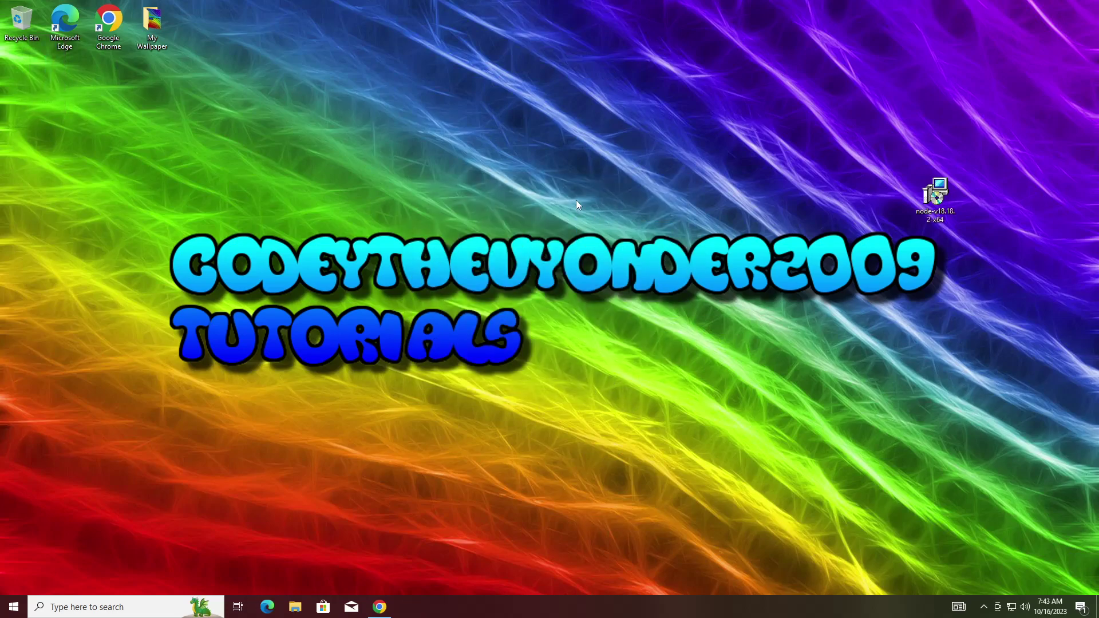
Move the Node.js installer from the desktop into Documents, refresh the folder, and close Explorer.
click(292, 614)
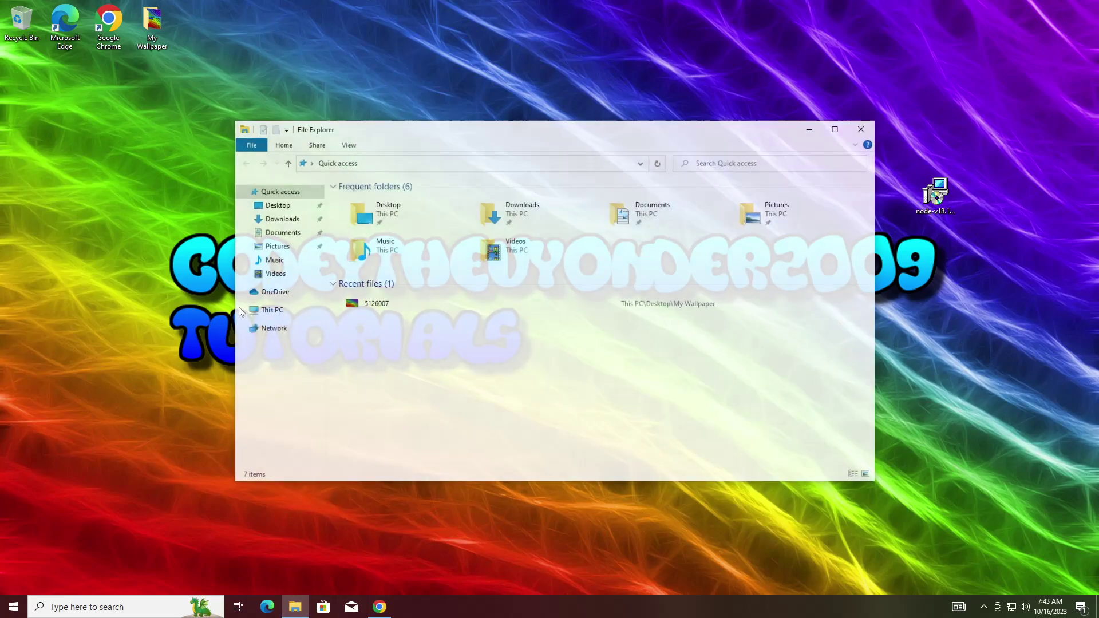
click(283, 236)
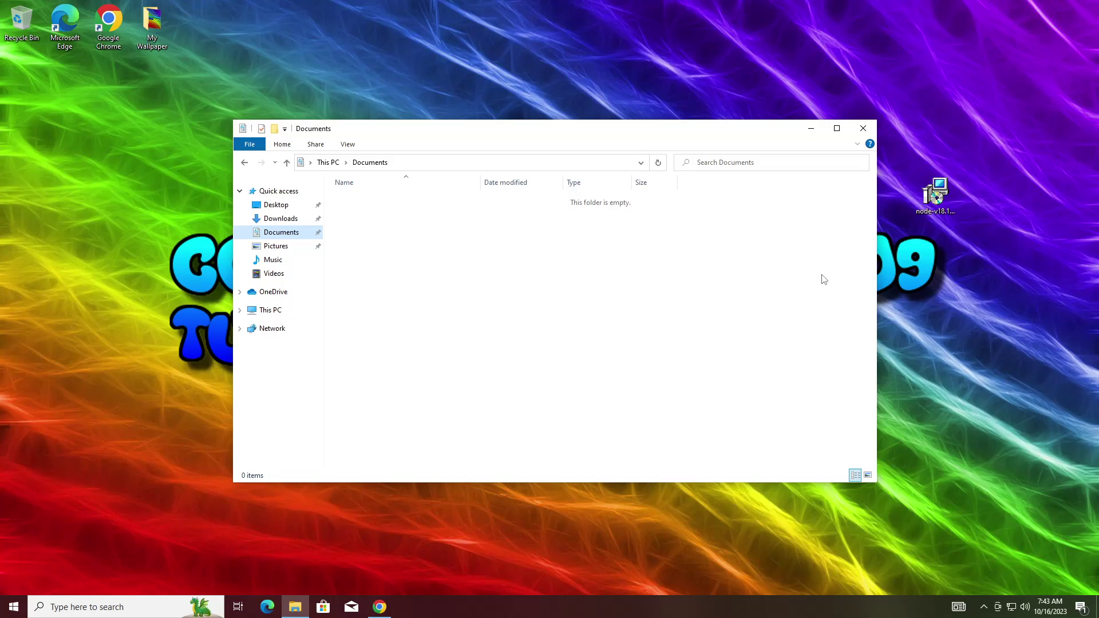
drag(935, 195, 595, 304)
click(466, 299)
right_click(467, 311)
click(530, 357)
click(863, 128)
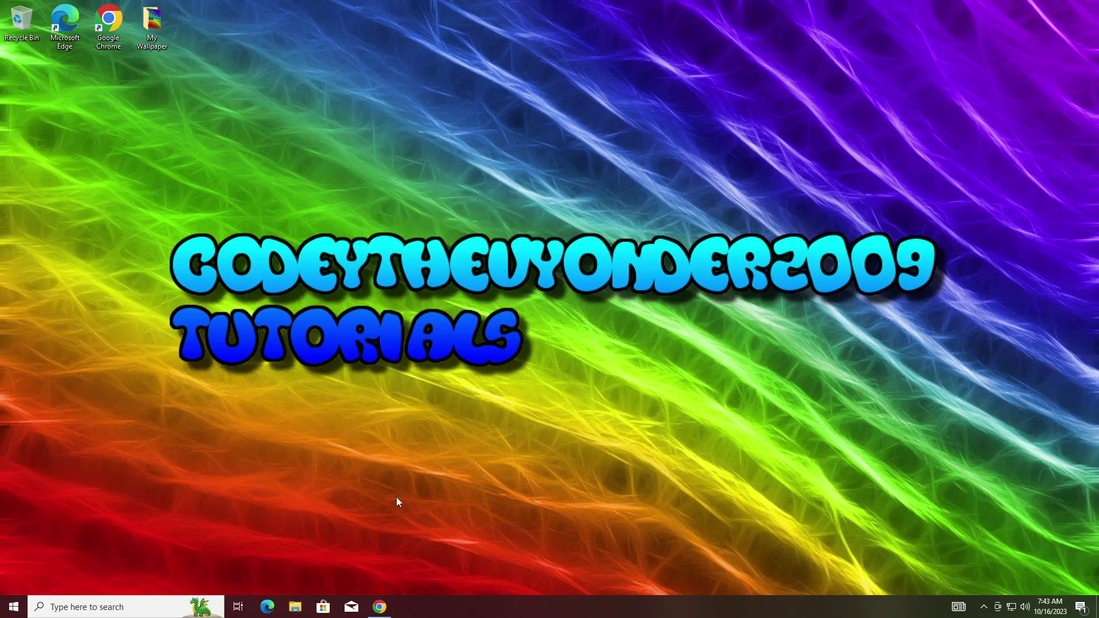
Bring Chrome back maximized and preview the Flash 18 link in the notes.
click(380, 607)
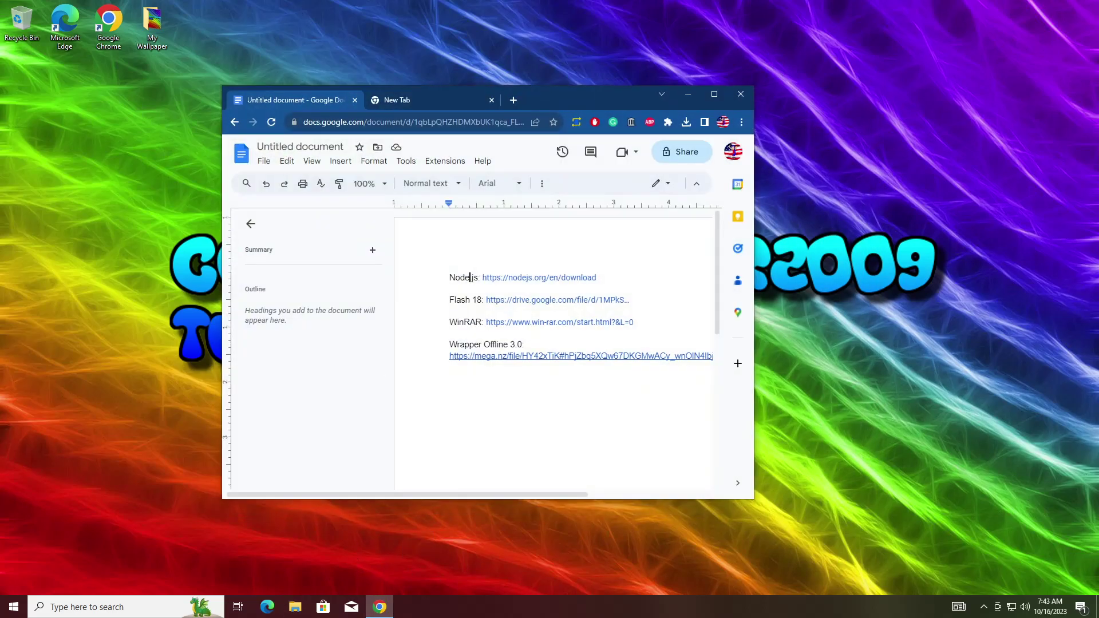
click(692, 94)
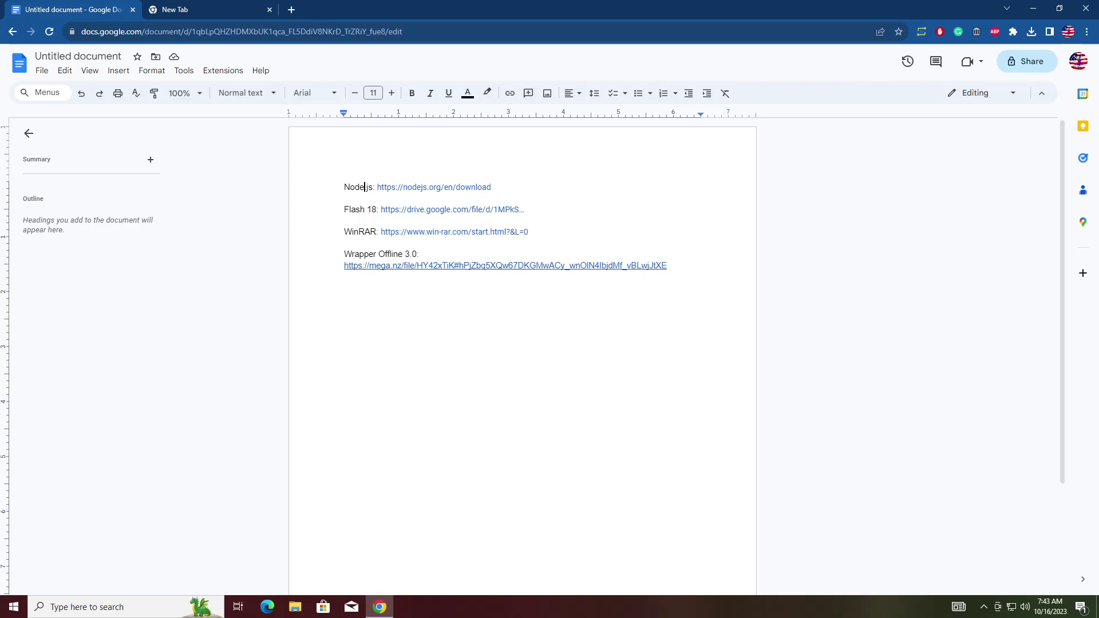
click(452, 209)
Follow the Flash 18 link to Google Drive and download the installer despite the virus warning.
click(454, 226)
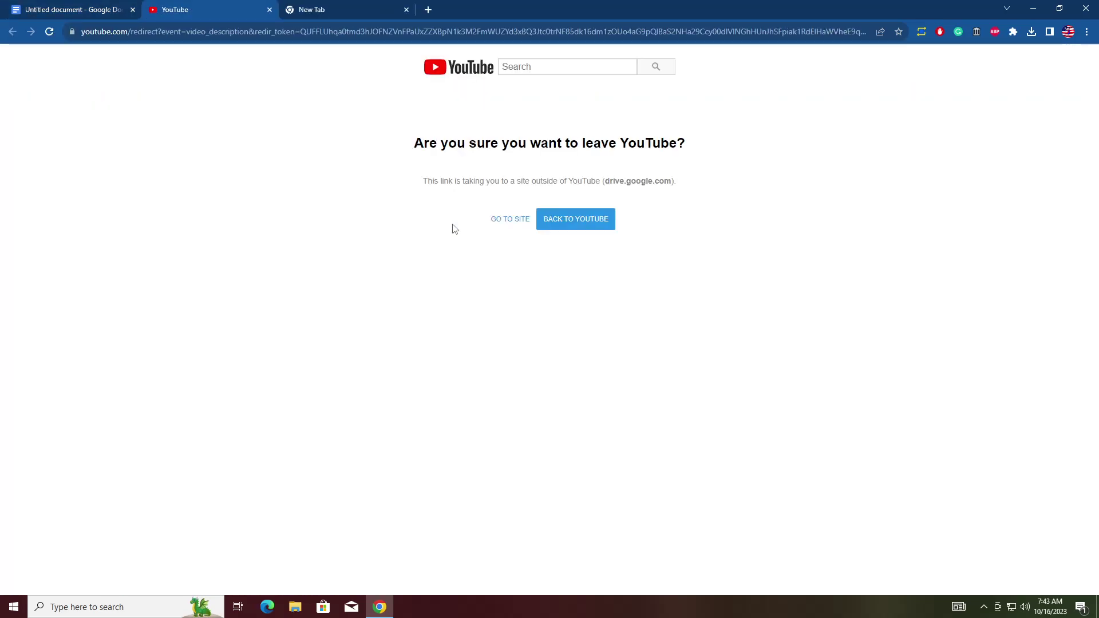
click(503, 222)
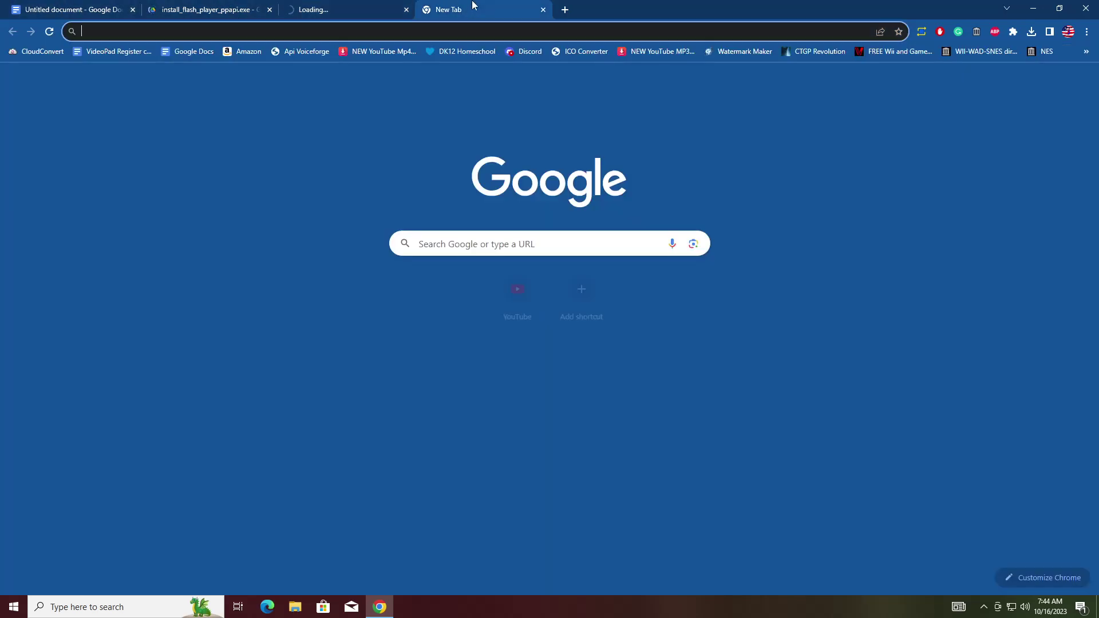
click(326, 14)
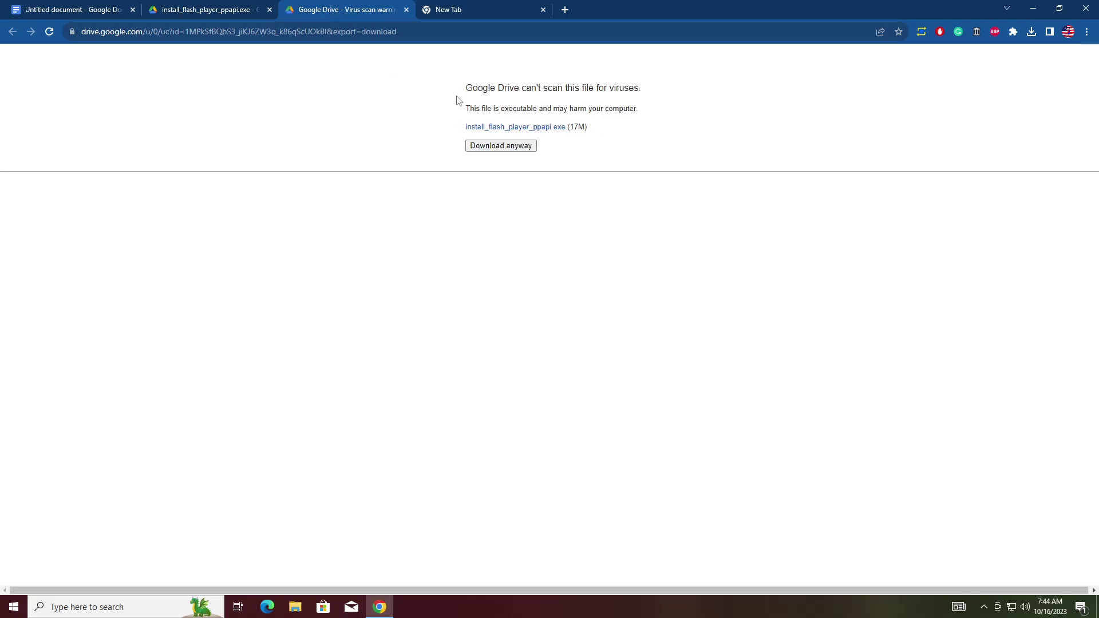
click(509, 150)
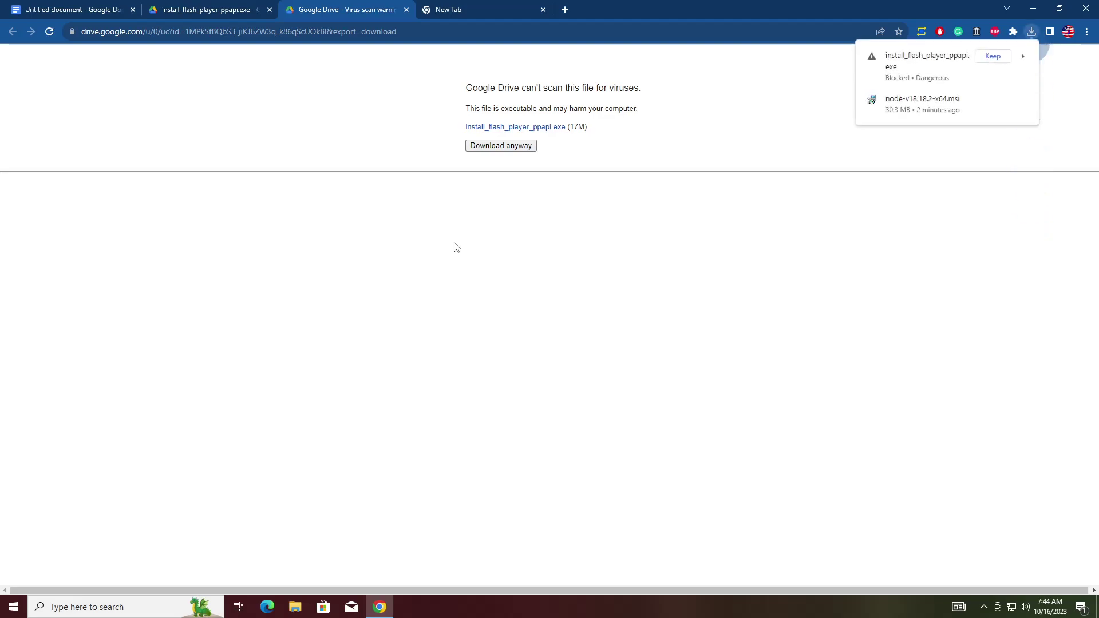
Keep install_flash_player_ppapi.exe, place it on the desktop, close the download tabs, and minimize Chrome.
drag(583, 7, 359, 147)
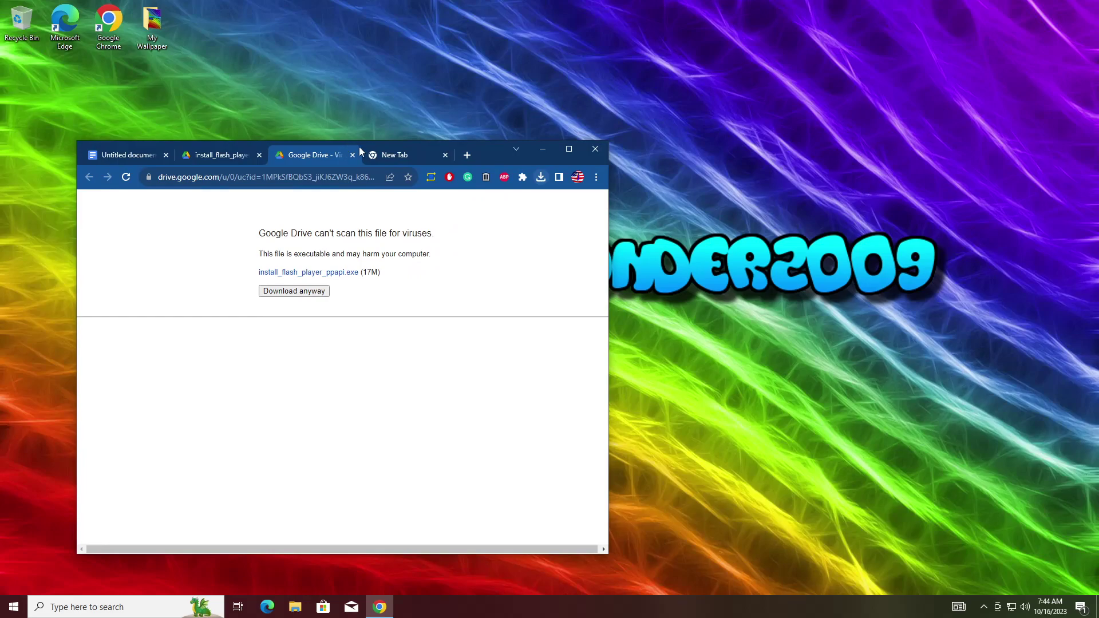
click(541, 177)
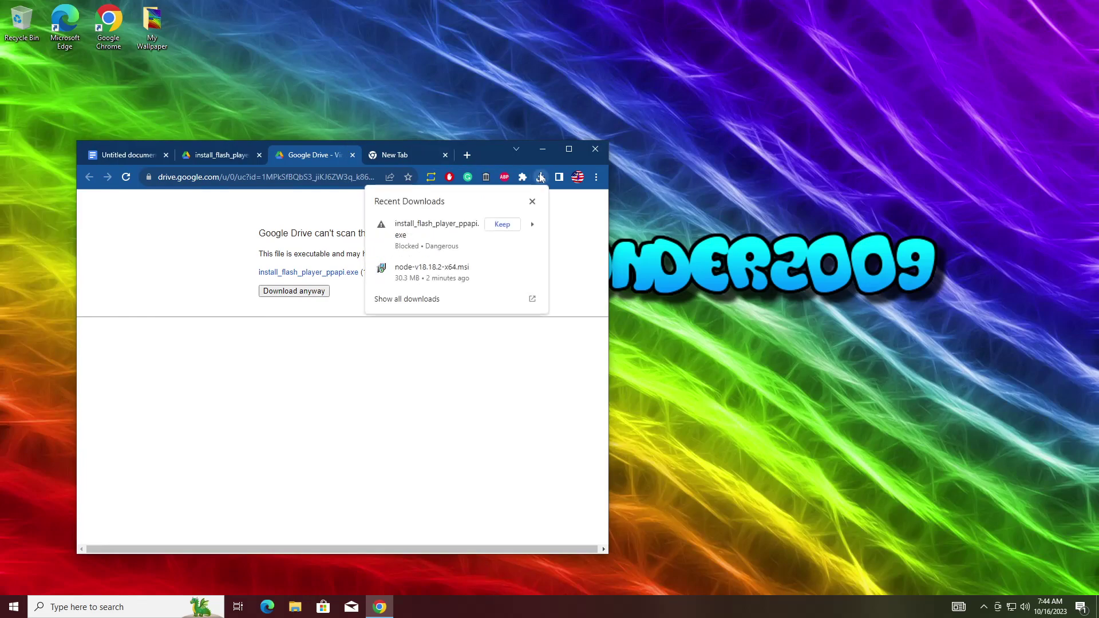
click(502, 225)
drag(443, 232, 802, 259)
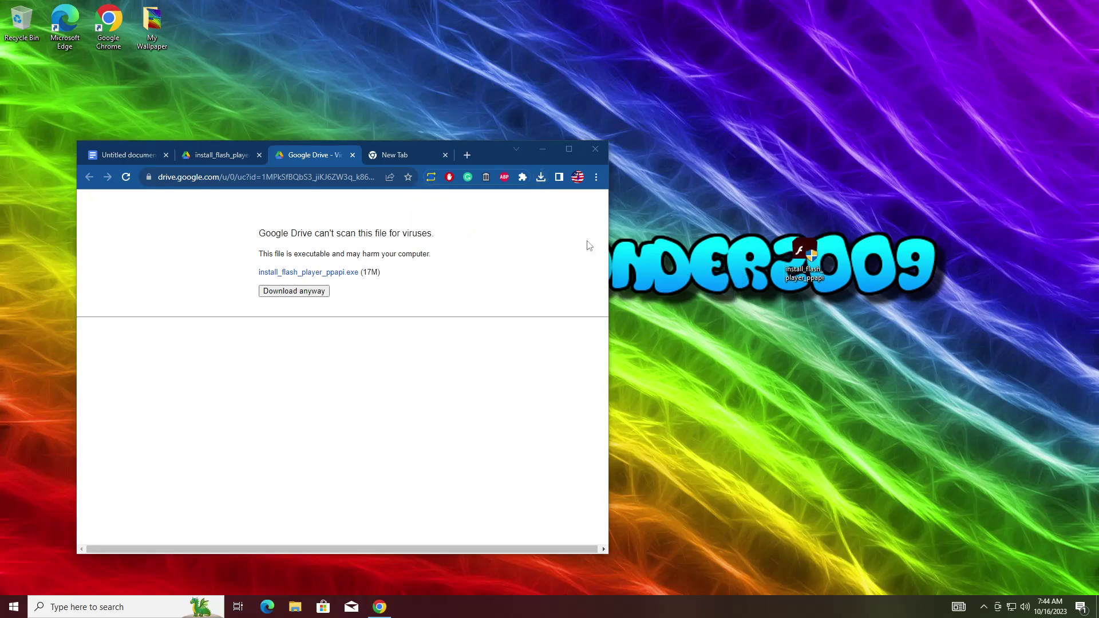
click(352, 155)
click(258, 155)
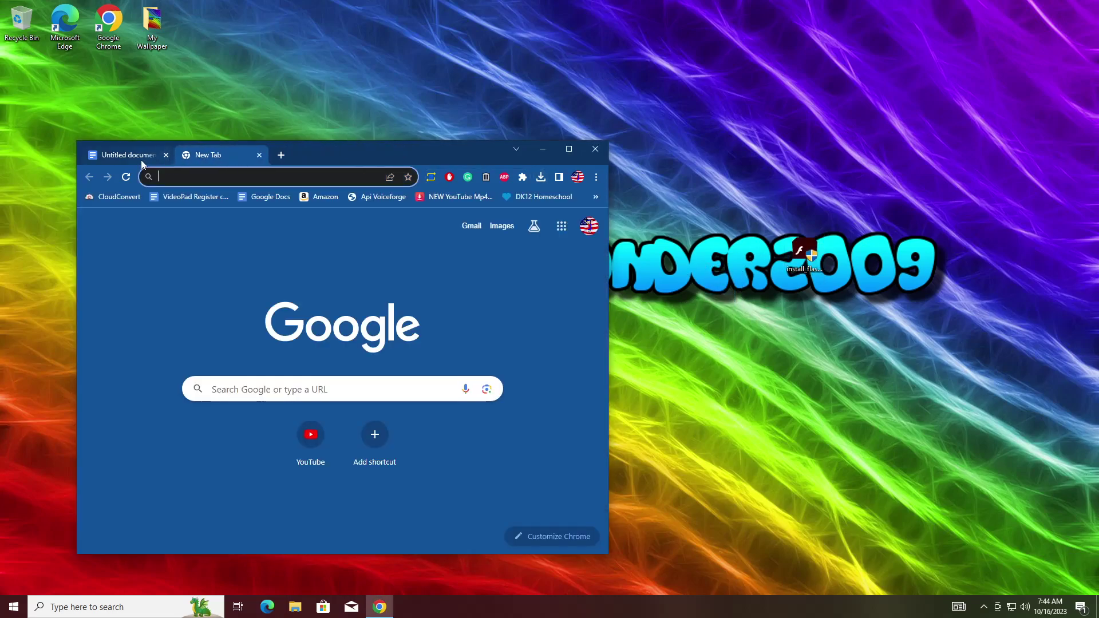
click(123, 155)
click(542, 149)
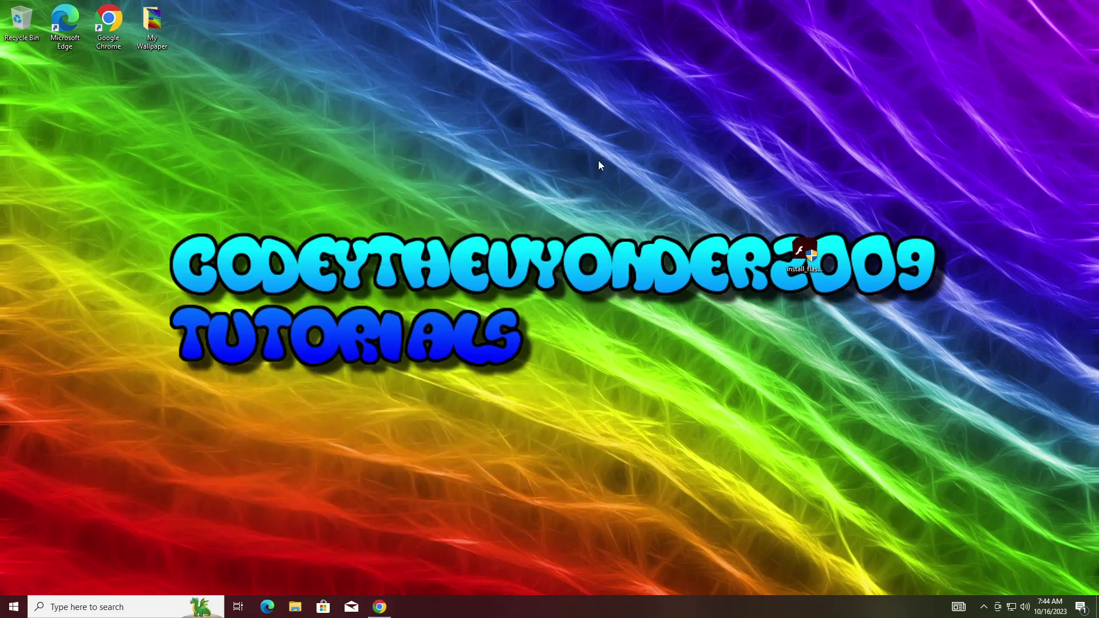
Run the Flash installer, allow UAC, accept the license, install Flash Player 18.0, and click DONE.
double_click(805, 255)
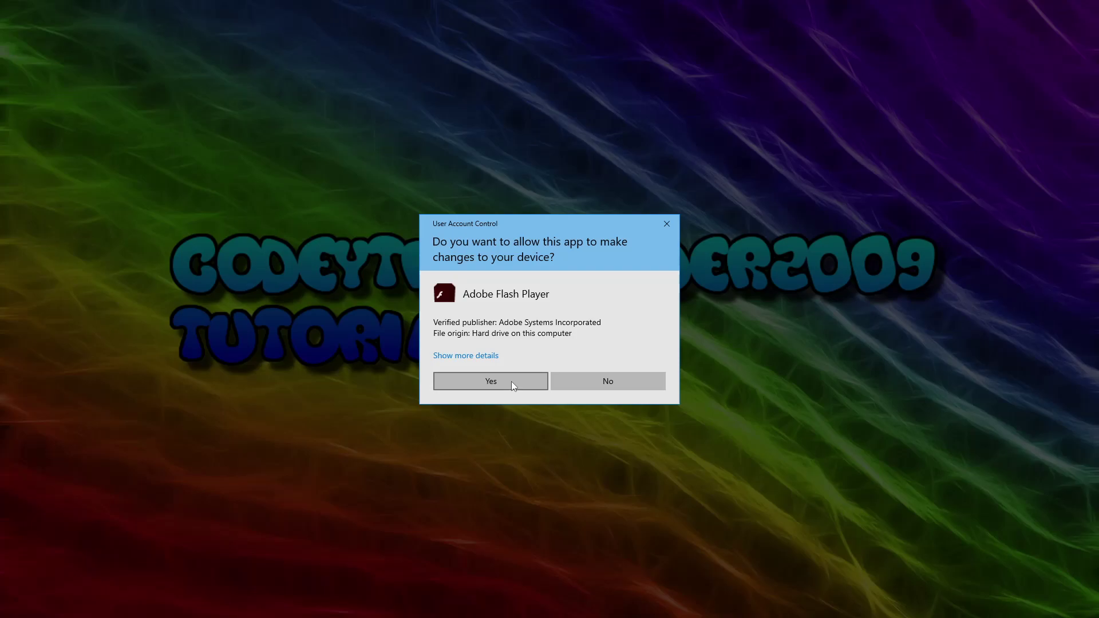
click(497, 383)
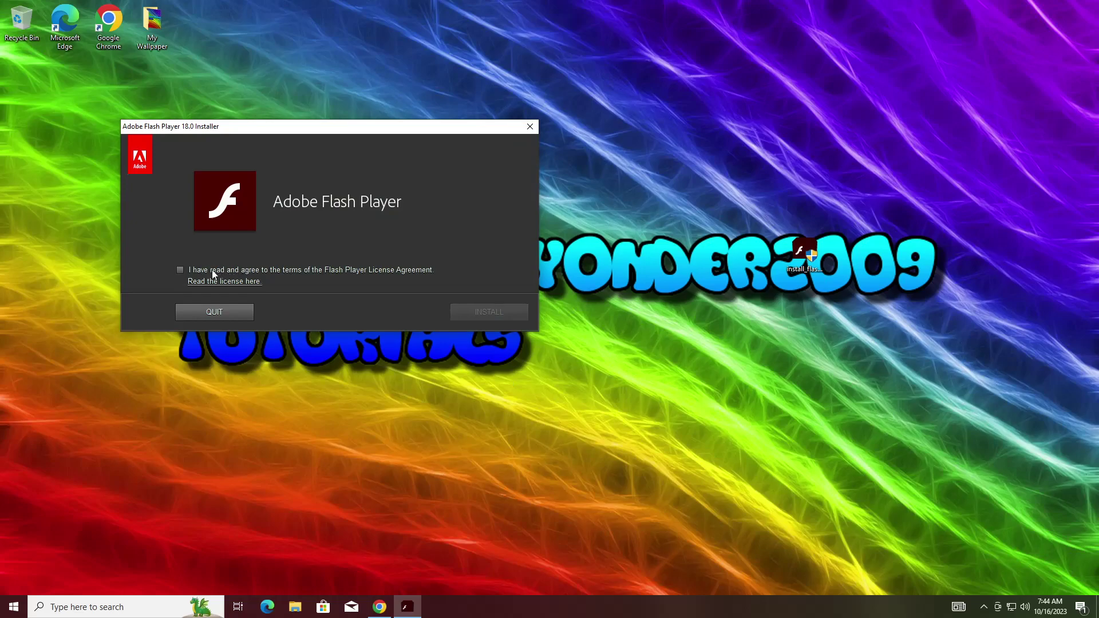
click(180, 270)
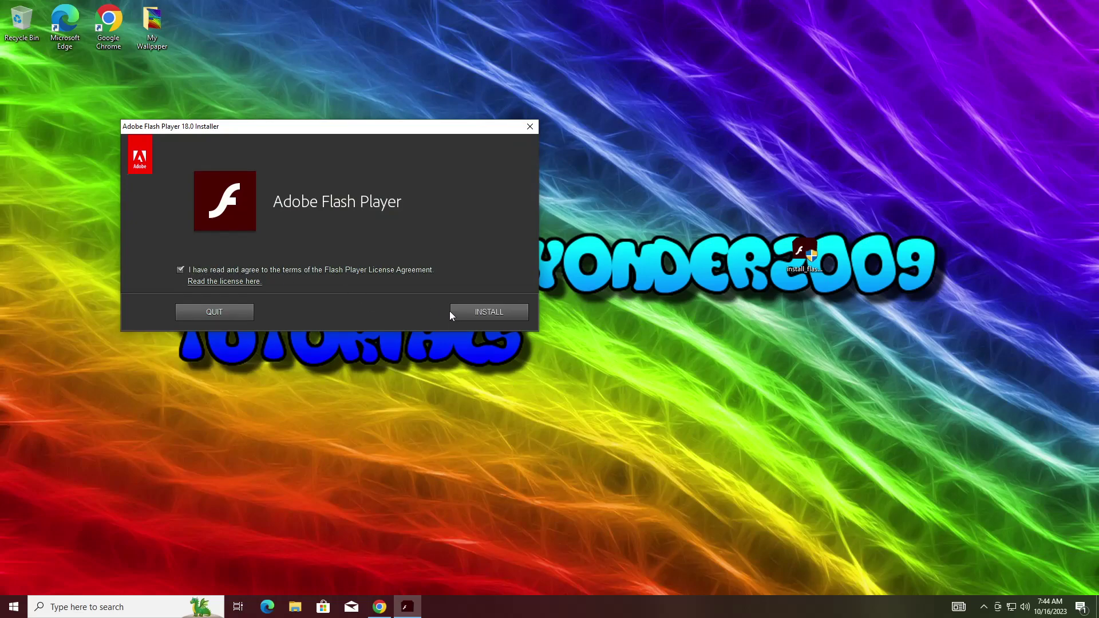
click(481, 314)
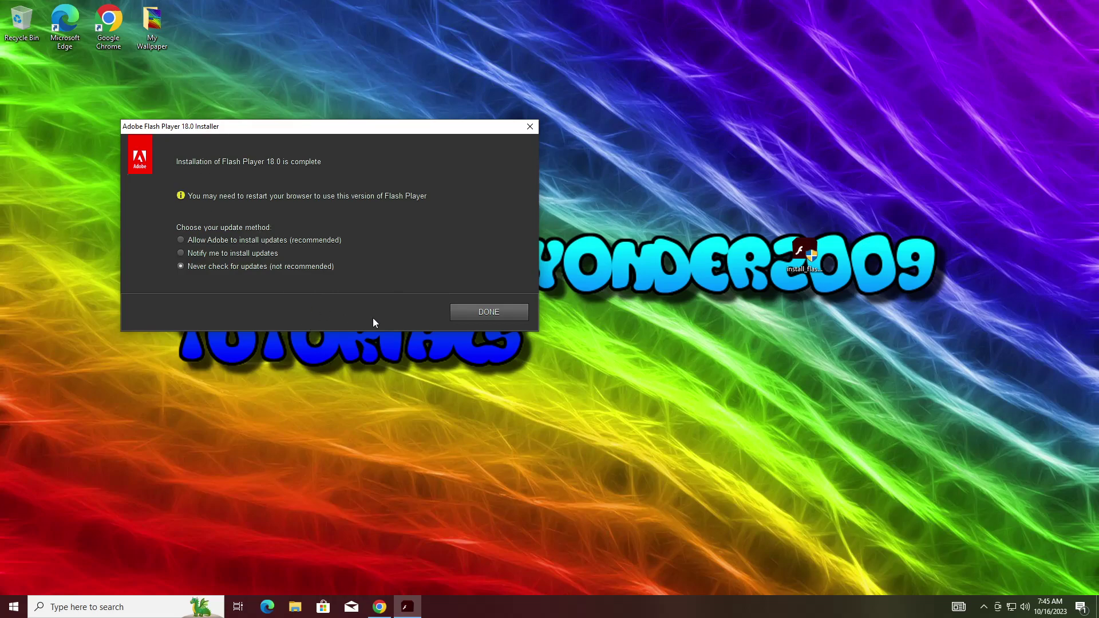
click(488, 313)
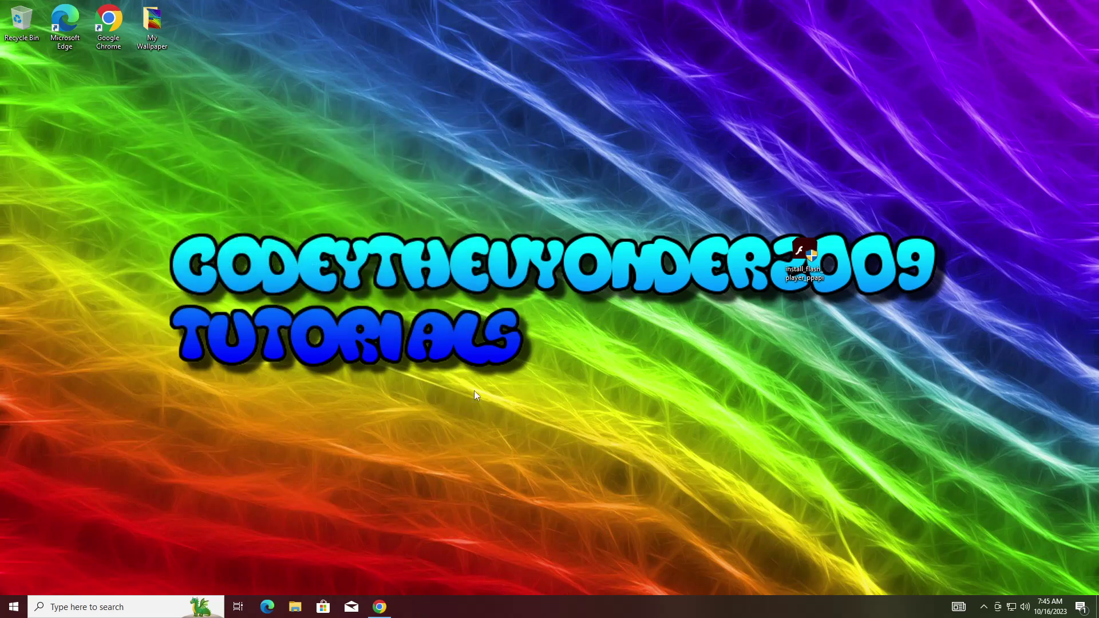
Move install_flash_player_ppapi from the desktop into Documents, refresh the listing, and close Explorer.
click(295, 606)
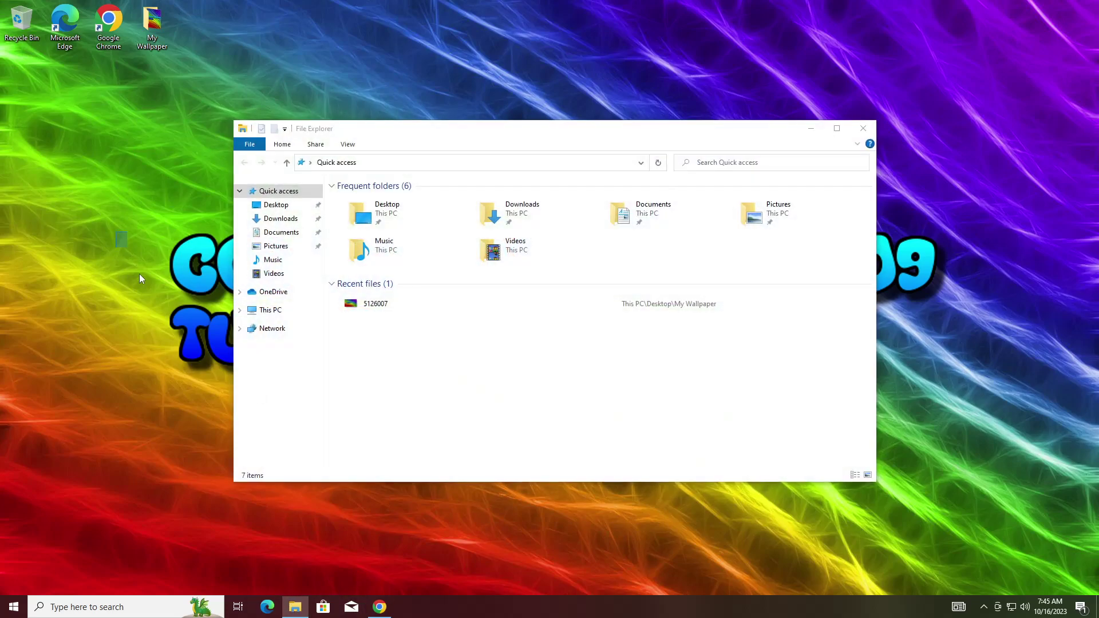
click(296, 237)
drag(615, 125, 524, 115)
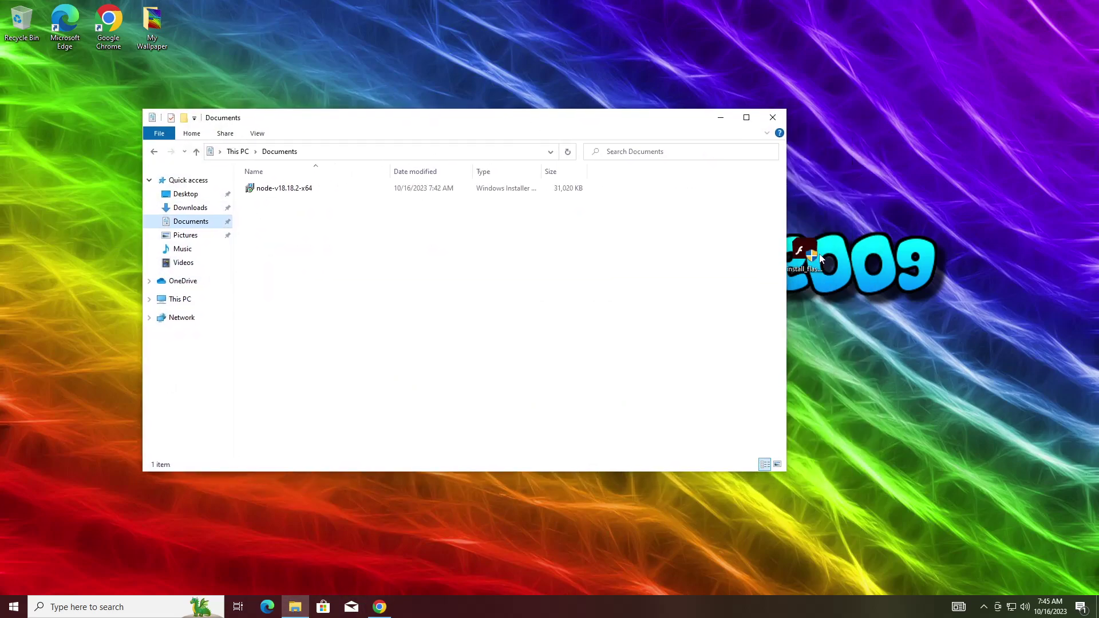
right_click(463, 317)
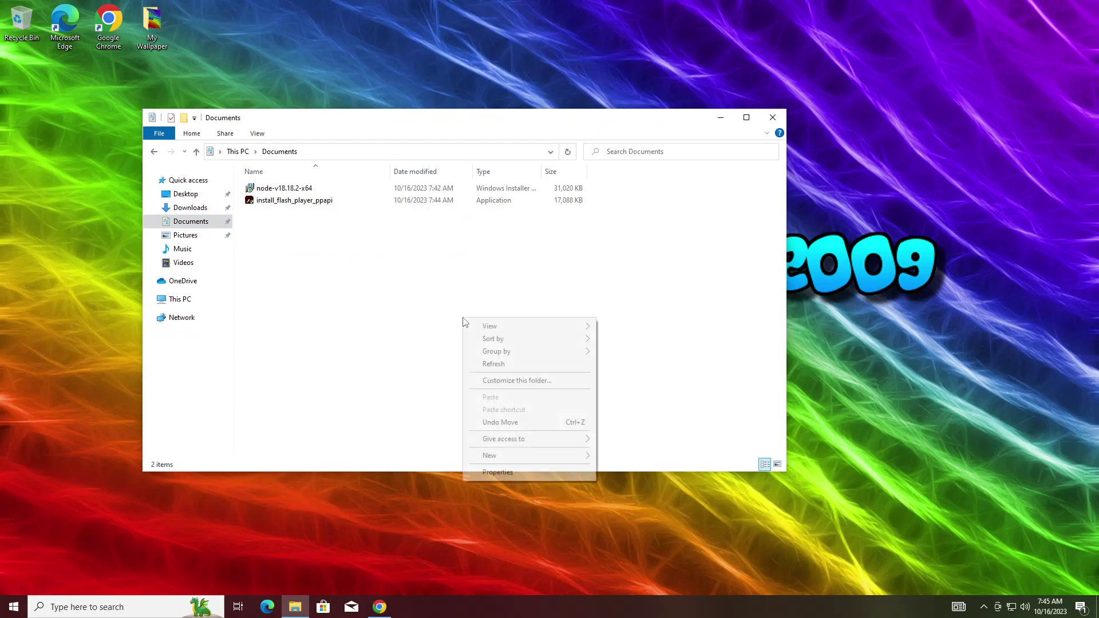
click(495, 365)
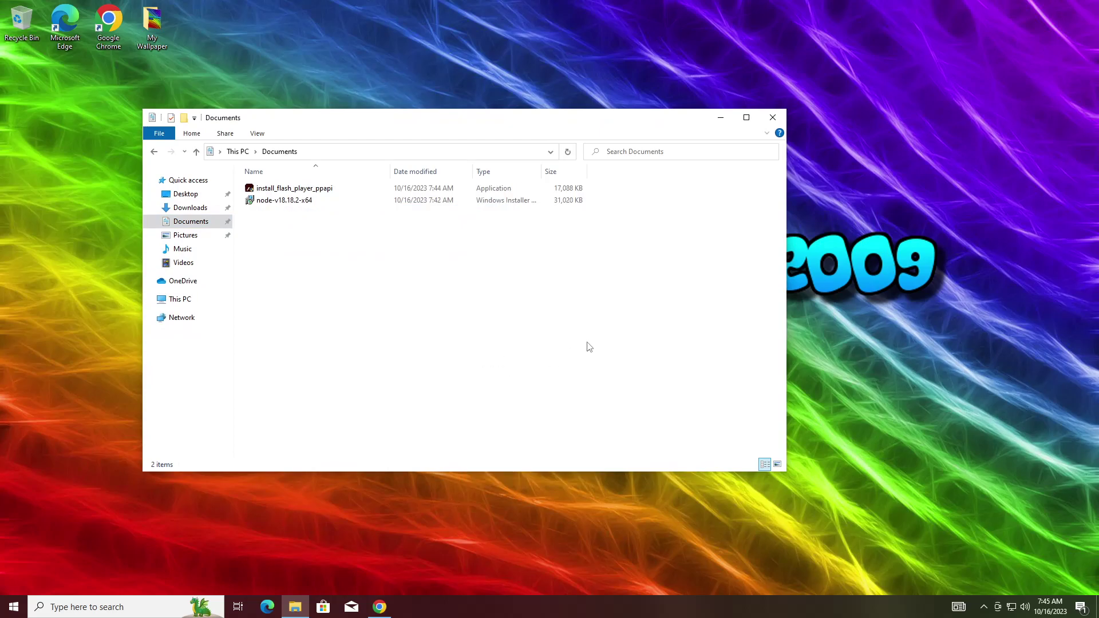
click(772, 119)
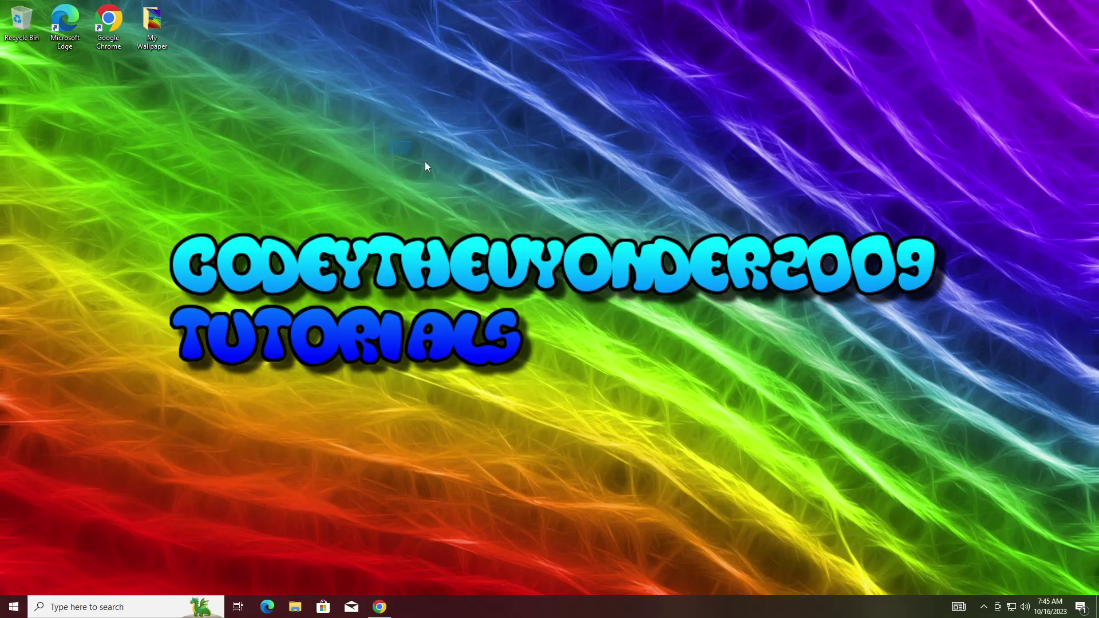
Bring Chrome back full screen and follow the WinRAR link from the notes.
click(379, 607)
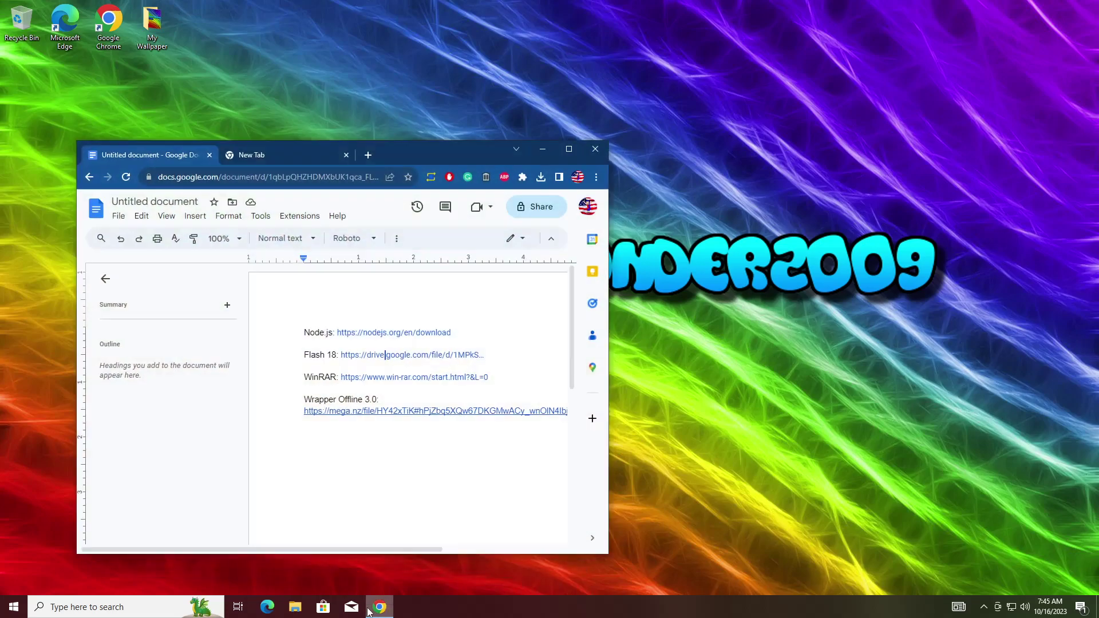
click(569, 149)
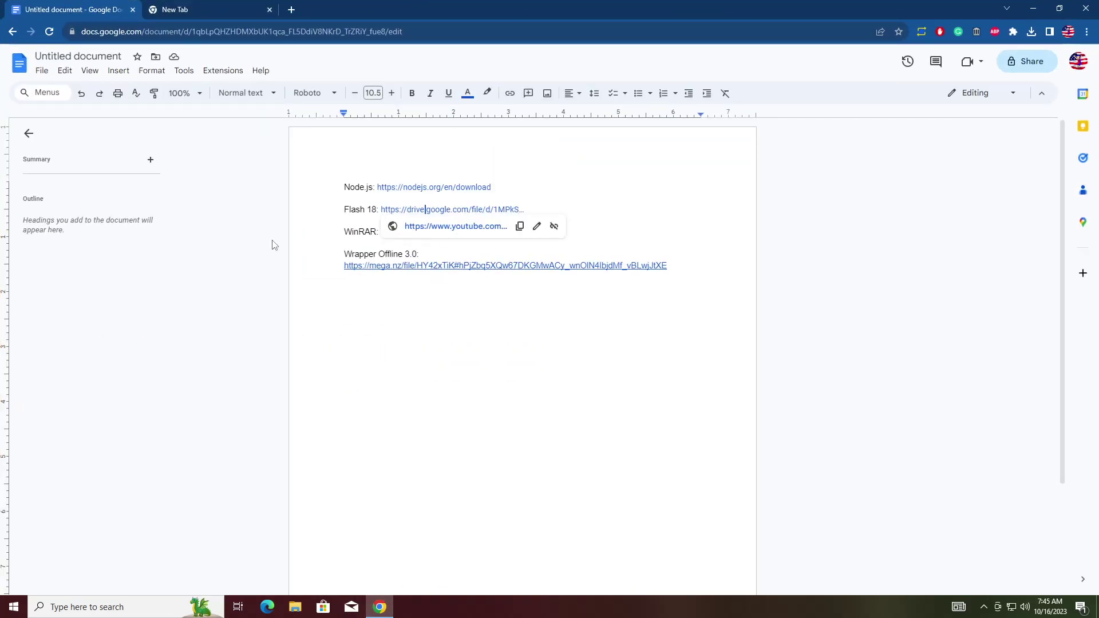
click(344, 231)
click(465, 232)
click(480, 250)
Continue to the WinRAR website and download the free trial from its download page.
click(314, 9)
click(241, 7)
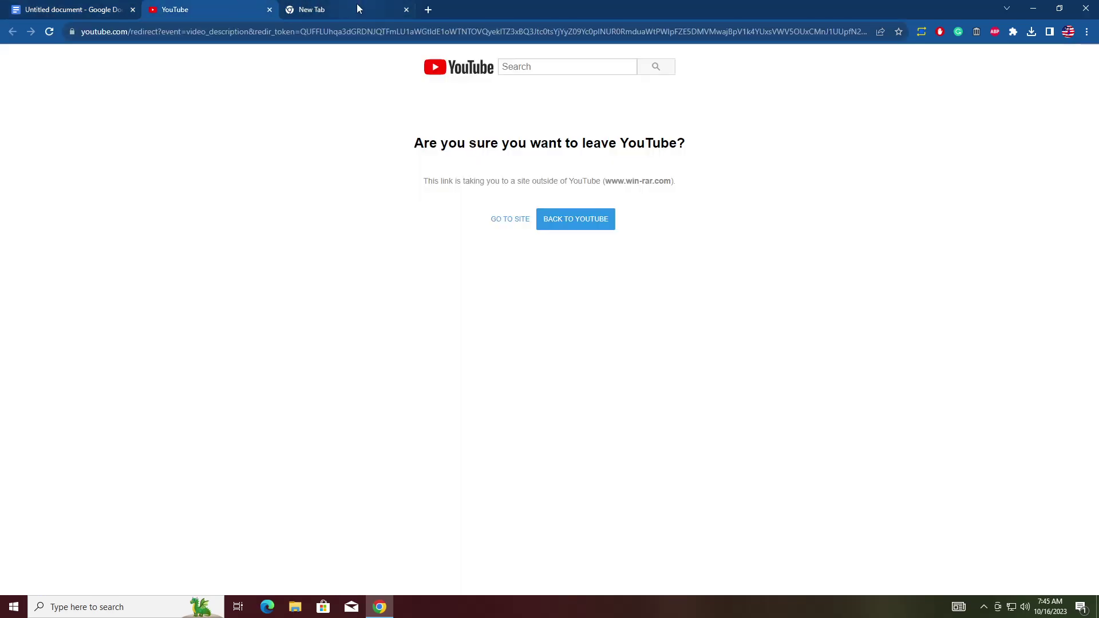
click(505, 224)
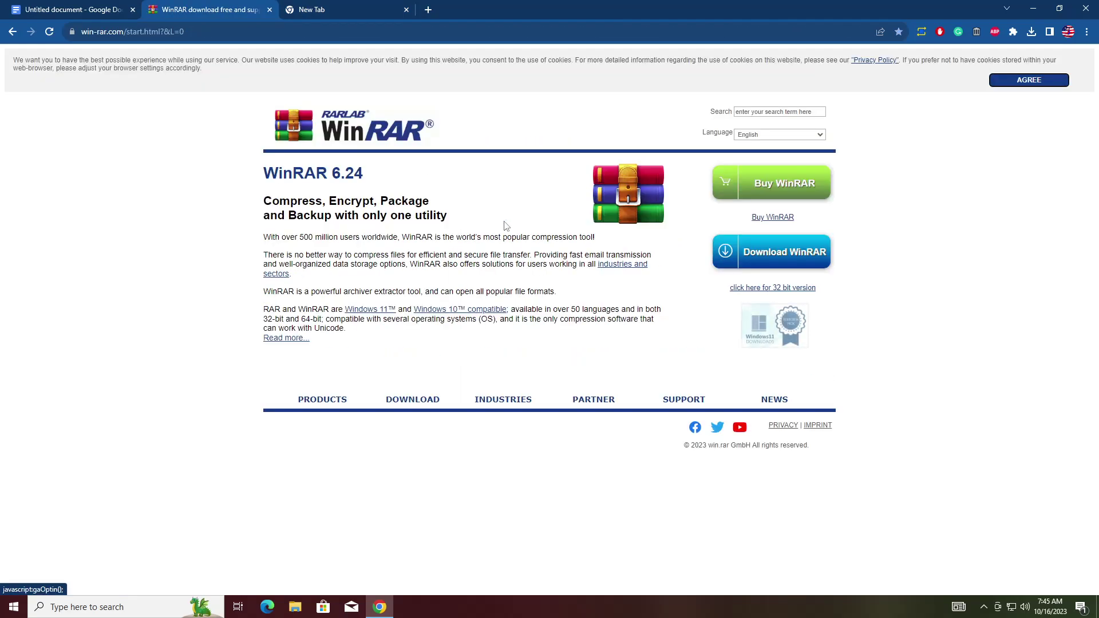
click(772, 259)
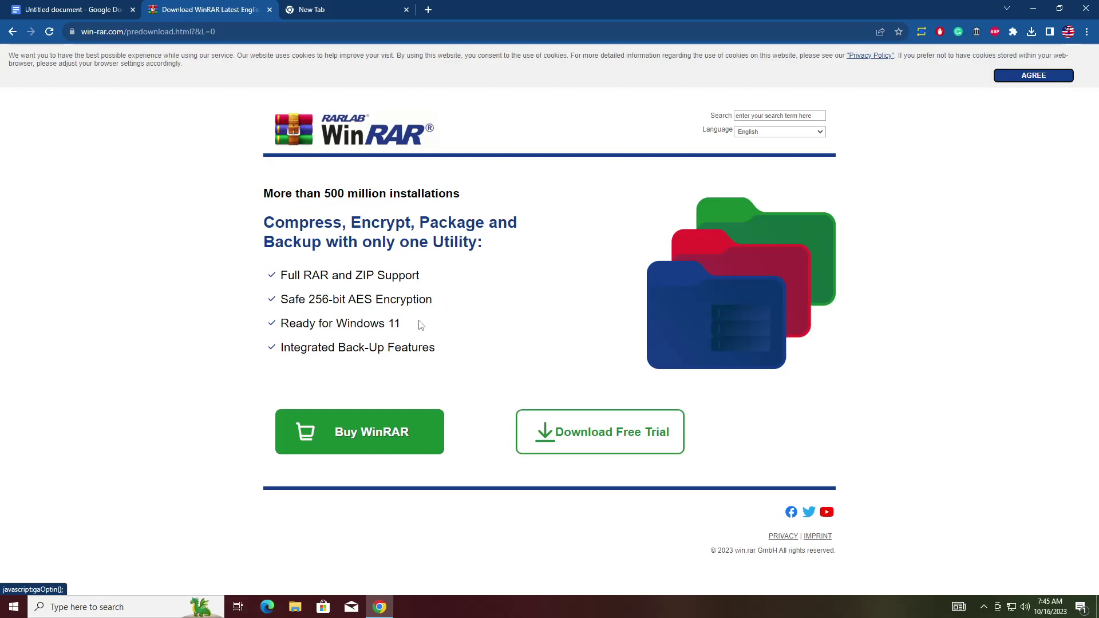
click(583, 447)
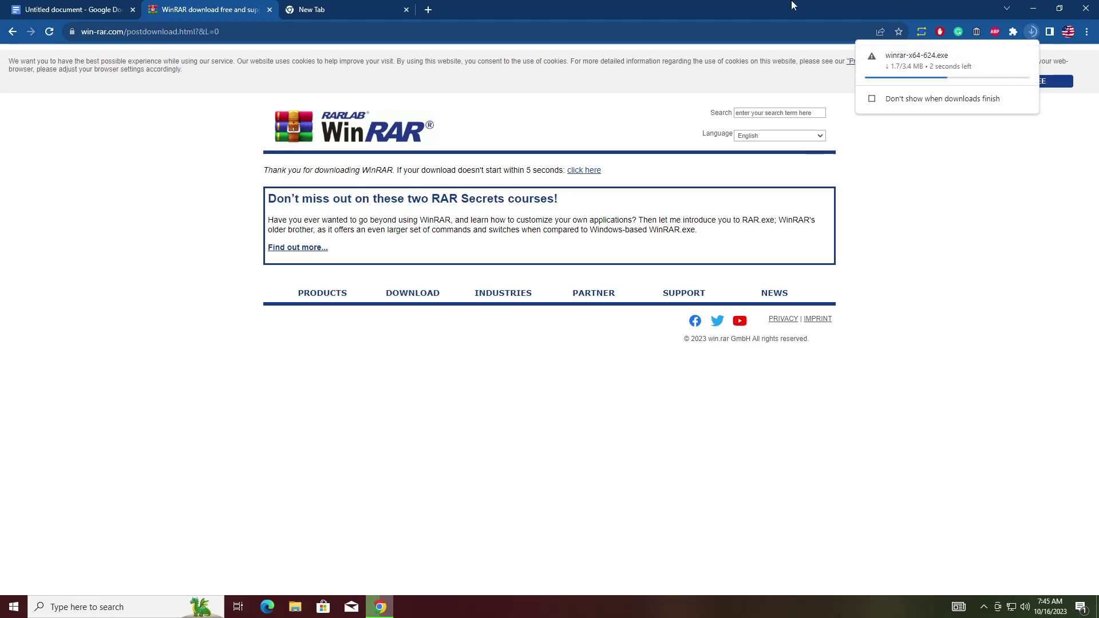
Place winrar-x64-624.exe on the desktop from Recent Downloads and close the WinRAR tab.
click(1059, 8)
click(610, 146)
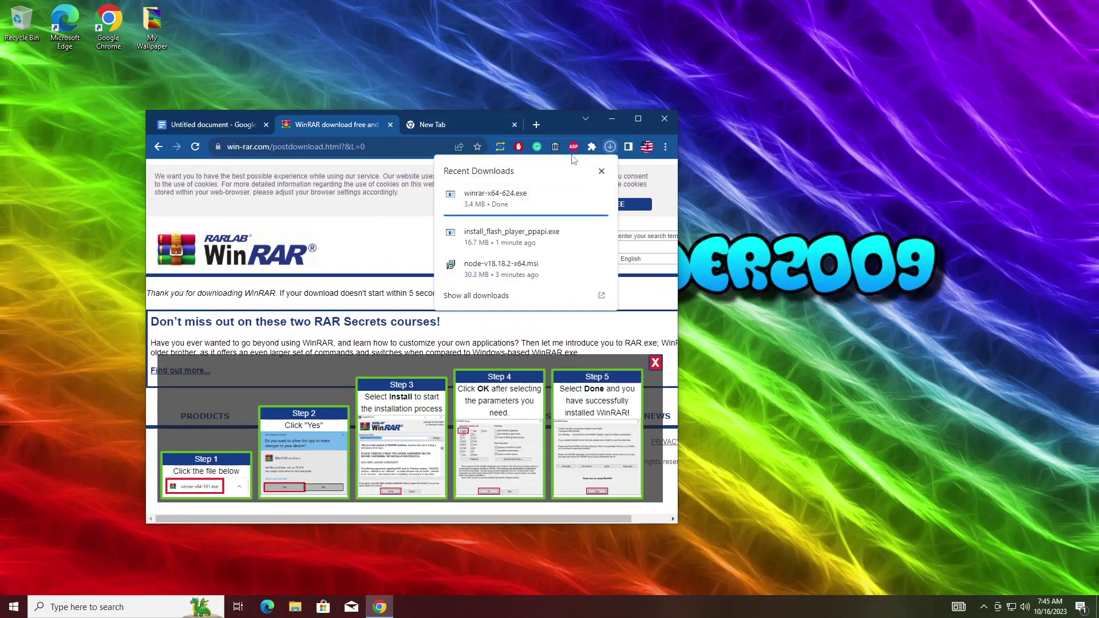
drag(827, 252, 828, 253)
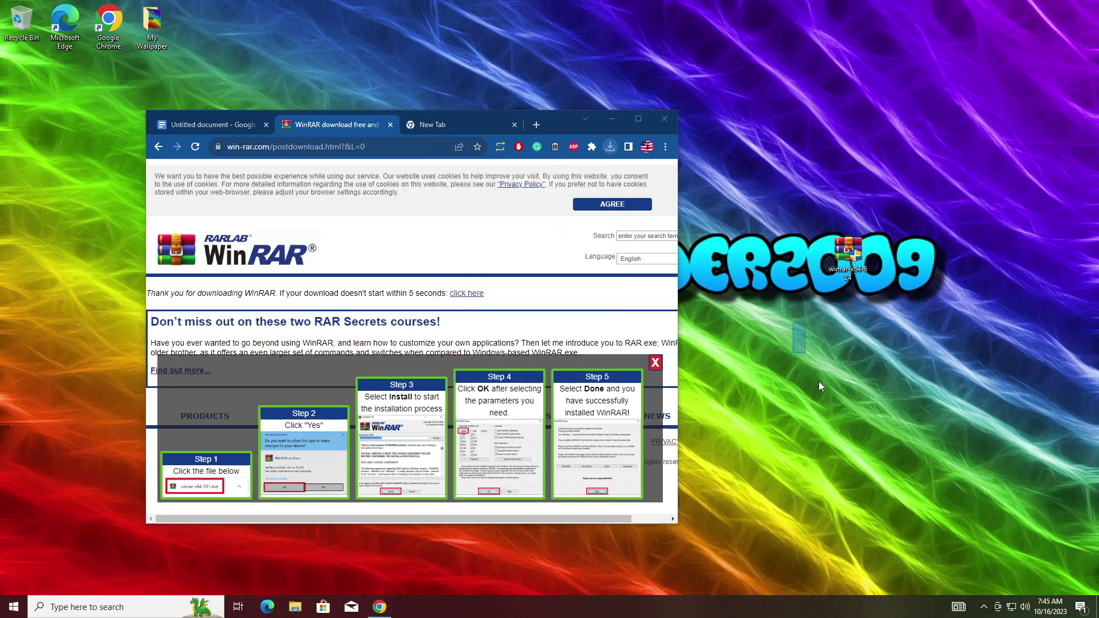
click(391, 125)
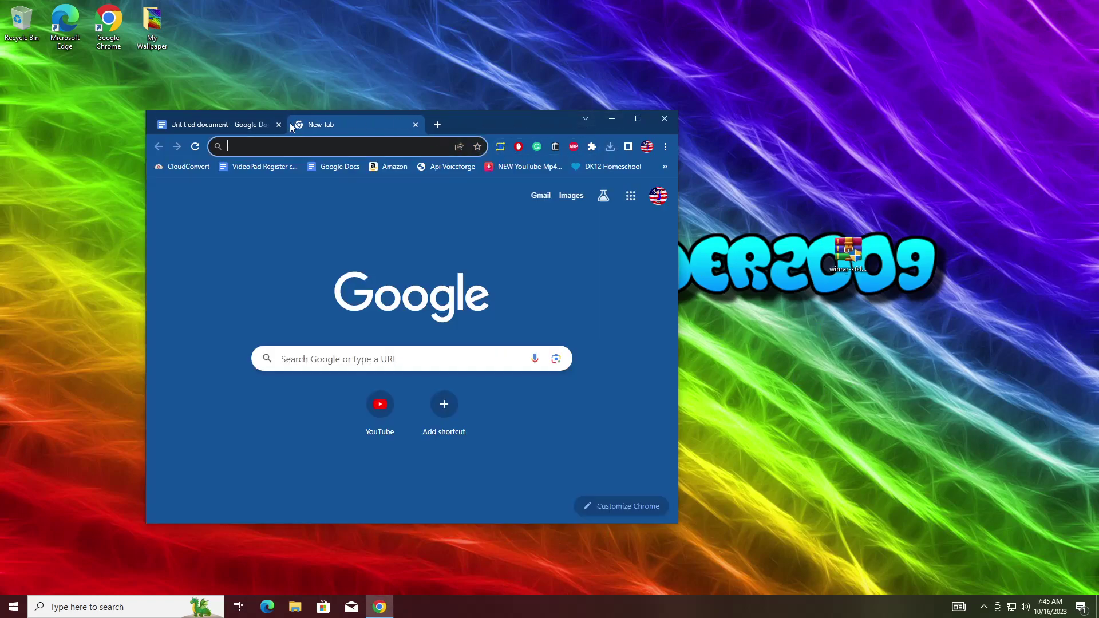
Launch the WinRAR 6.24 installer from the desktop, approve UAC, and install to Program Files.
click(218, 124)
click(611, 118)
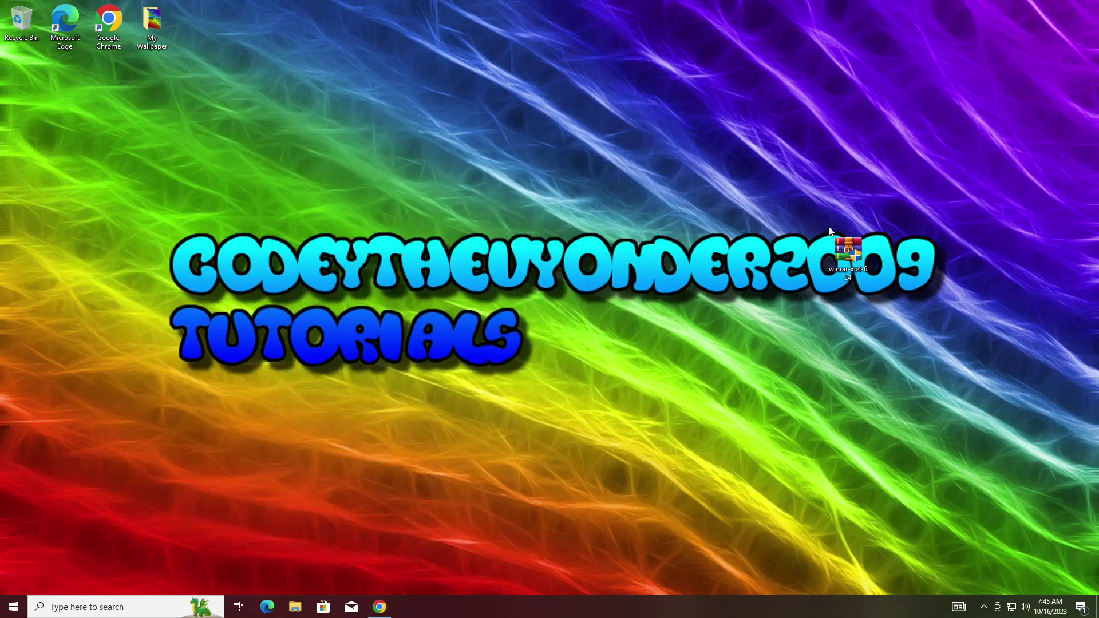
double_click(849, 252)
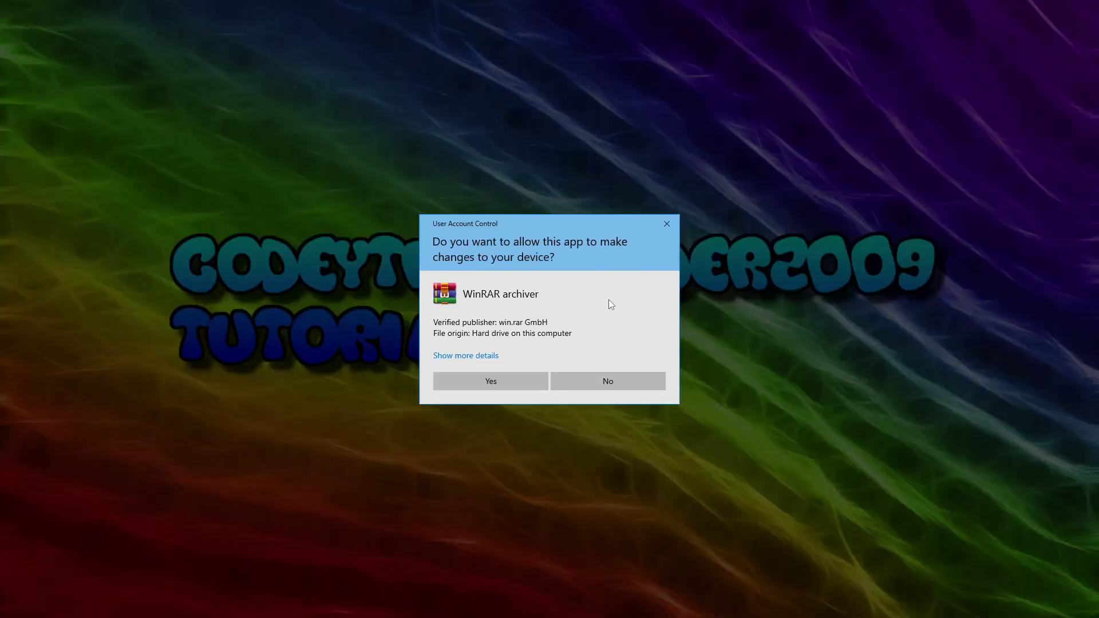
click(514, 379)
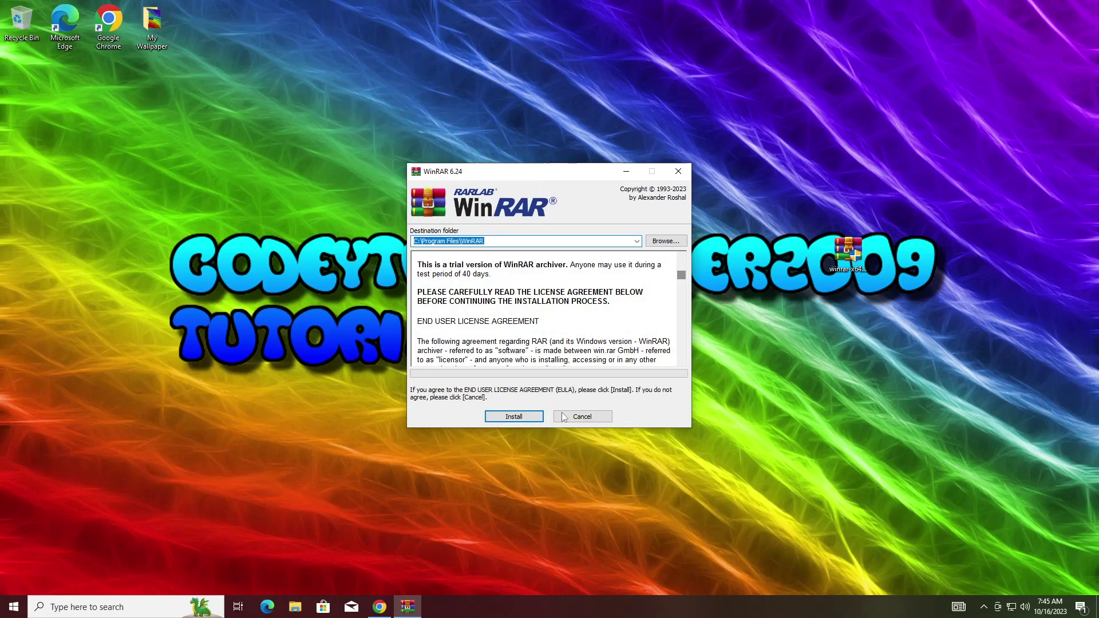
click(522, 420)
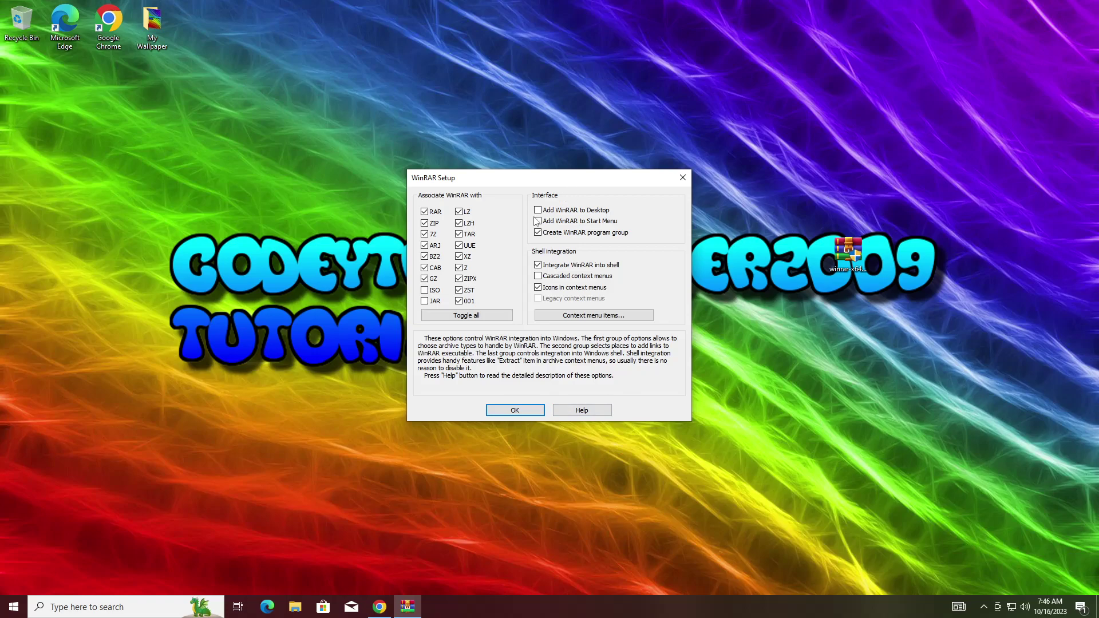
Remove the GZ, CAB and BZ2 associations and add ISO.
click(434, 274)
click(435, 267)
click(436, 257)
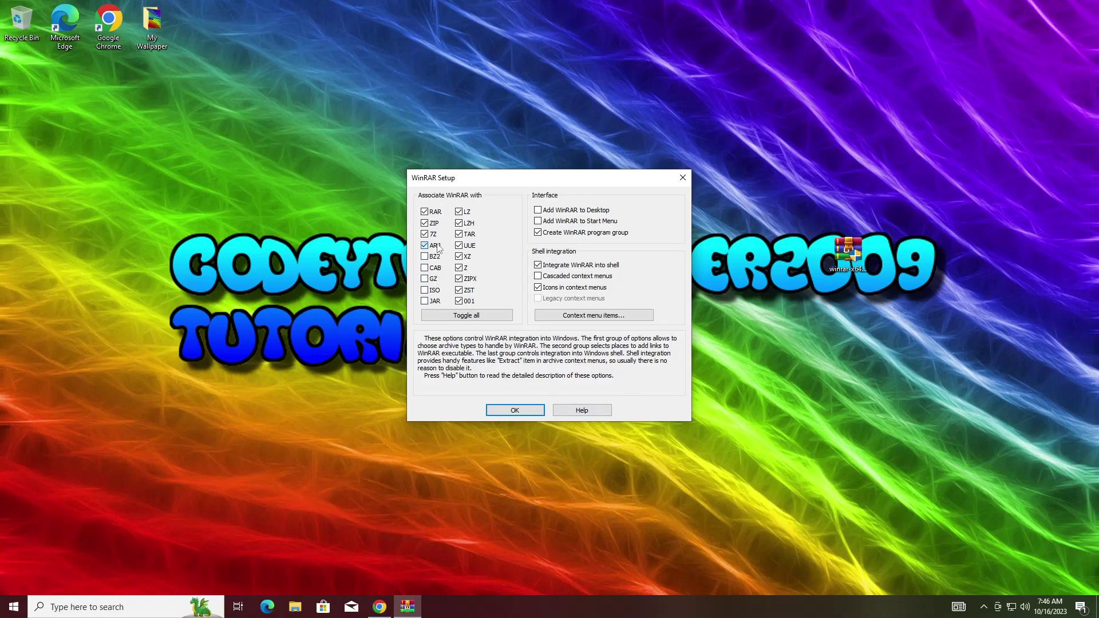
click(435, 291)
Remove the 001, ZST, ZIPX, Z, XZ, UUE, TAR, LZH and LZ associations, then confirm.
click(468, 303)
click(468, 290)
click(471, 279)
click(473, 268)
click(473, 257)
click(474, 245)
click(476, 234)
click(469, 222)
click(468, 211)
click(524, 410)
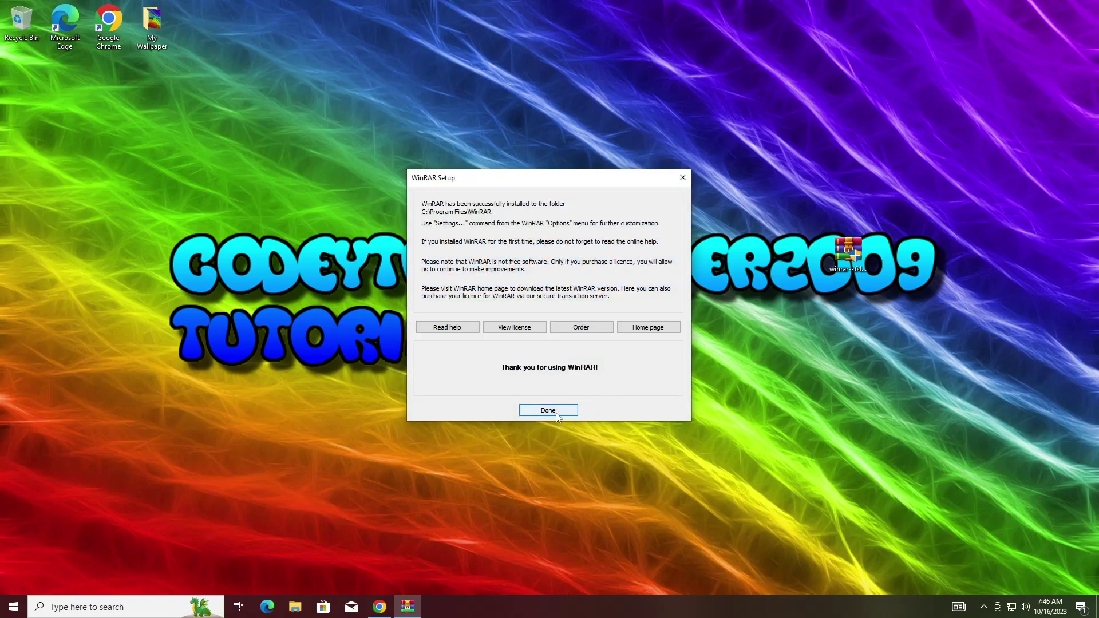
Finish WinRAR setup, close its Start Menu folder, and go to Documents in File Explorer.
click(555, 414)
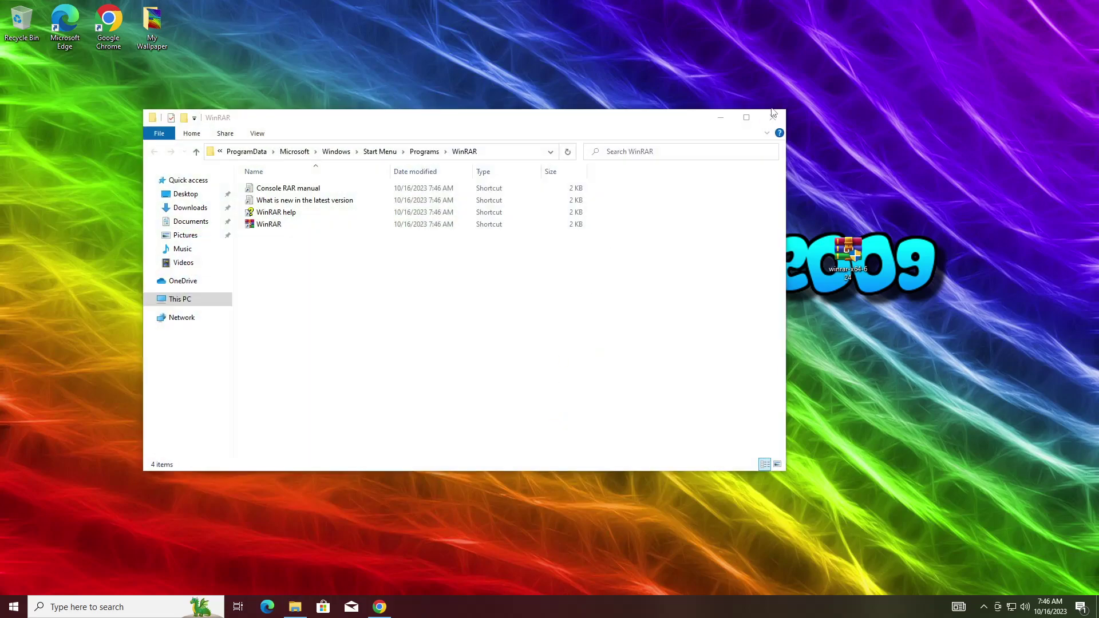
click(773, 118)
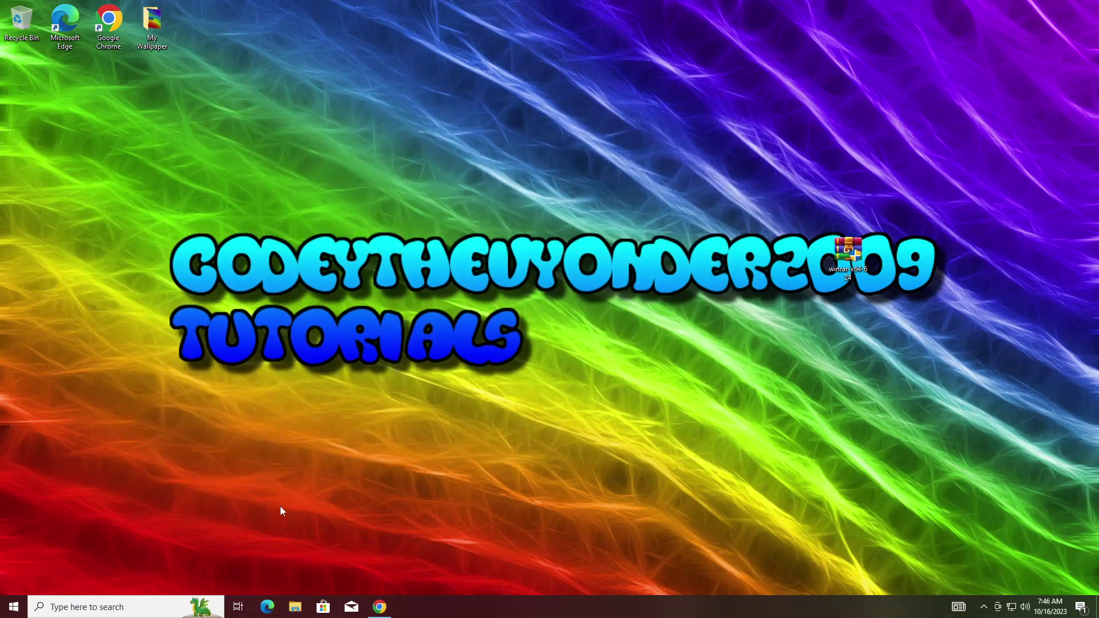
click(294, 607)
click(191, 221)
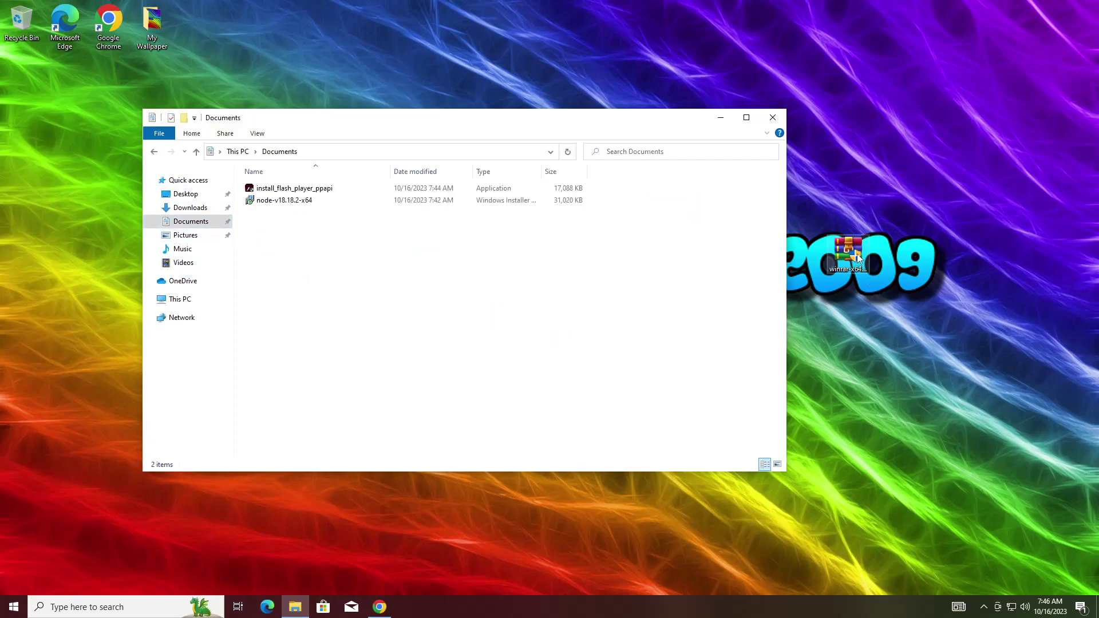
Move winrar-x64-624 from the desktop into Documents, refresh the listing, and close Explorer.
drag(857, 257, 425, 287)
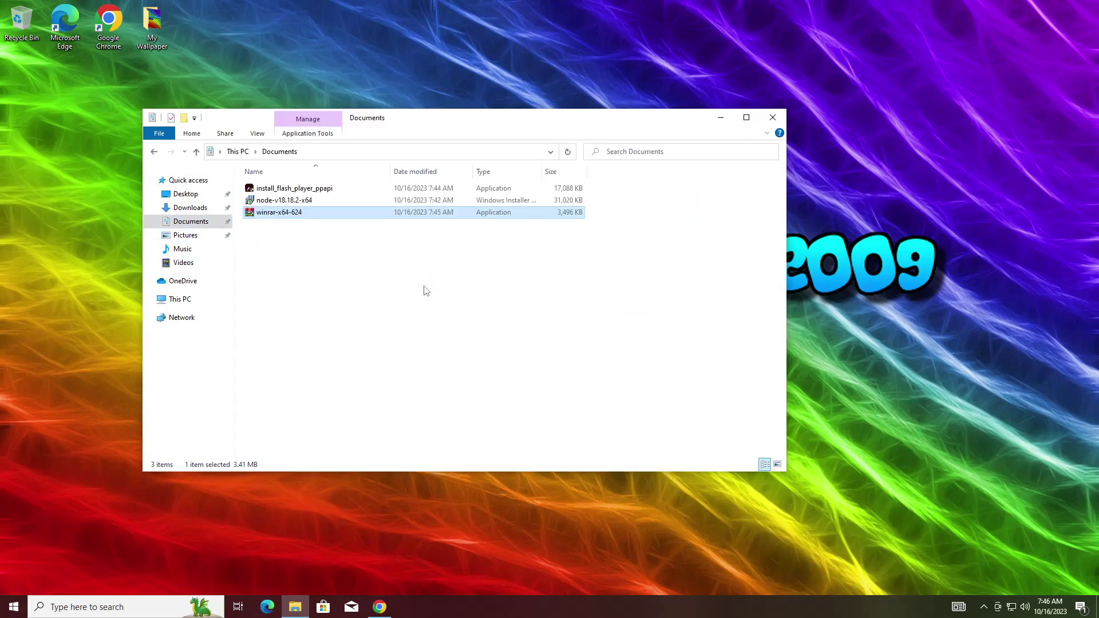
right_click(526, 338)
click(552, 378)
click(773, 117)
Restore and maximize Chrome, then follow the Wrapper Offline mega.nz link in the Google Doc.
click(380, 607)
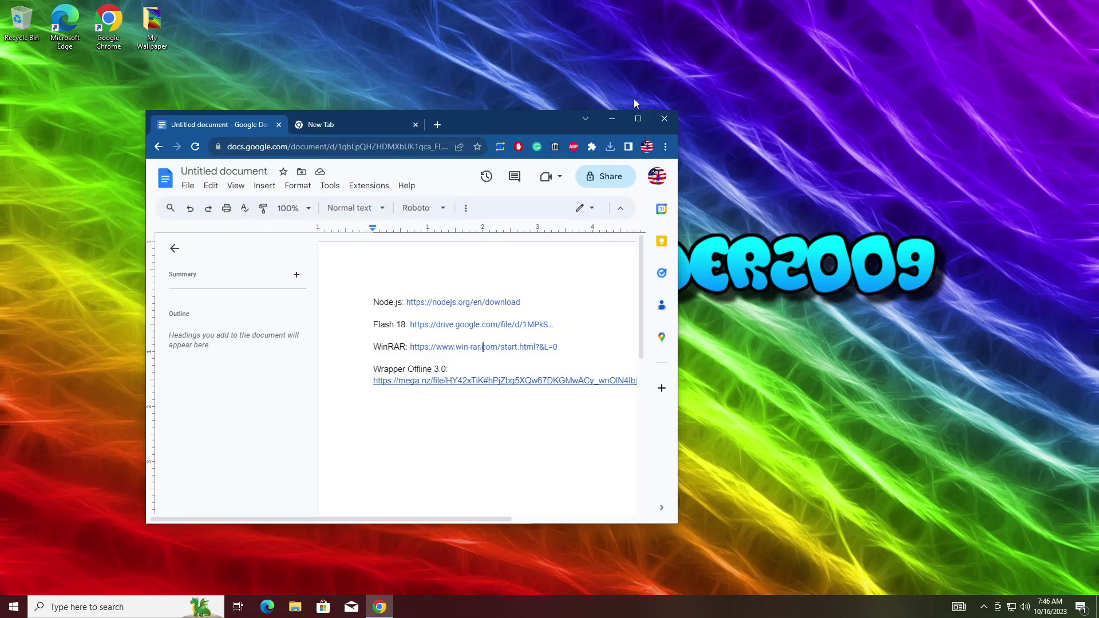
click(638, 118)
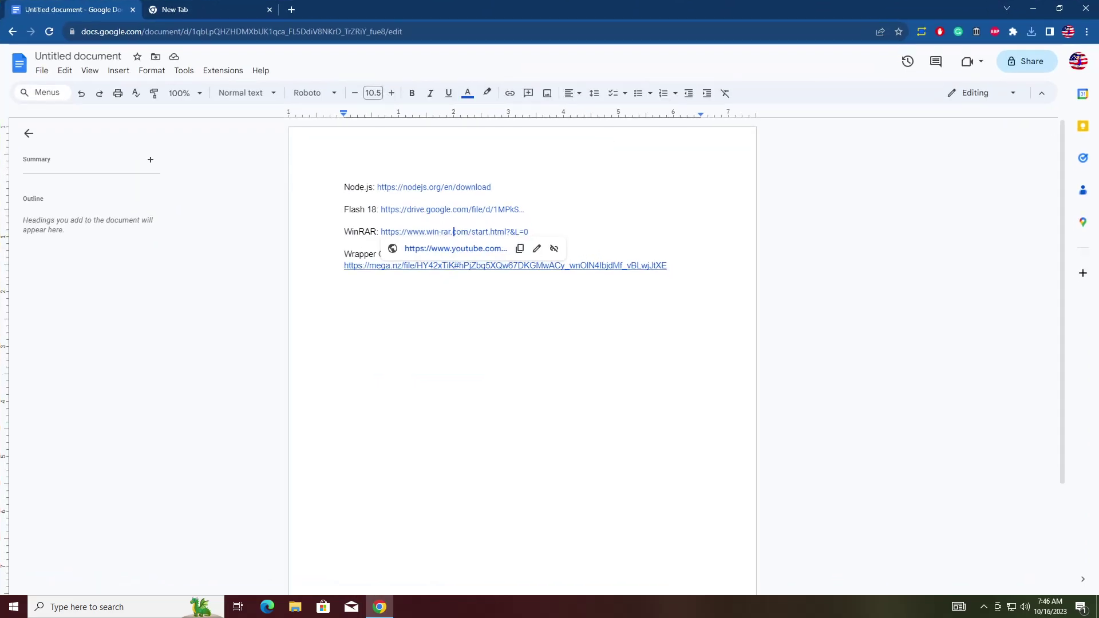
key(Home)
key(Down)
key(Down)
click(432, 285)
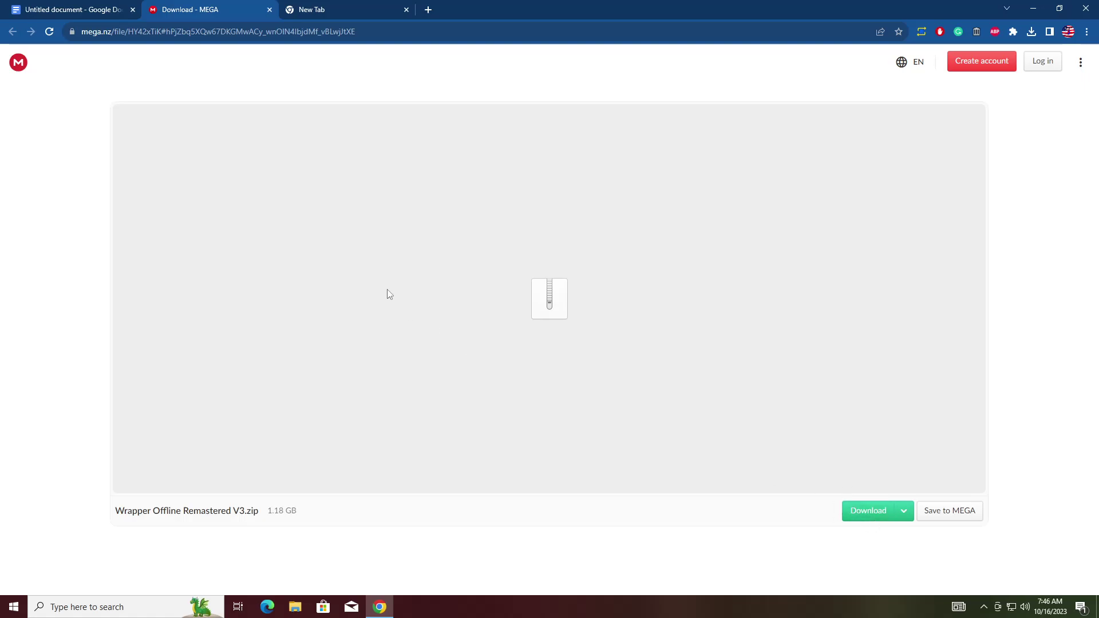
Download Wrapper Offline Remastered V3.zip (1.18 GB) from MEGA until Completed, then restore Chrome down.
click(865, 512)
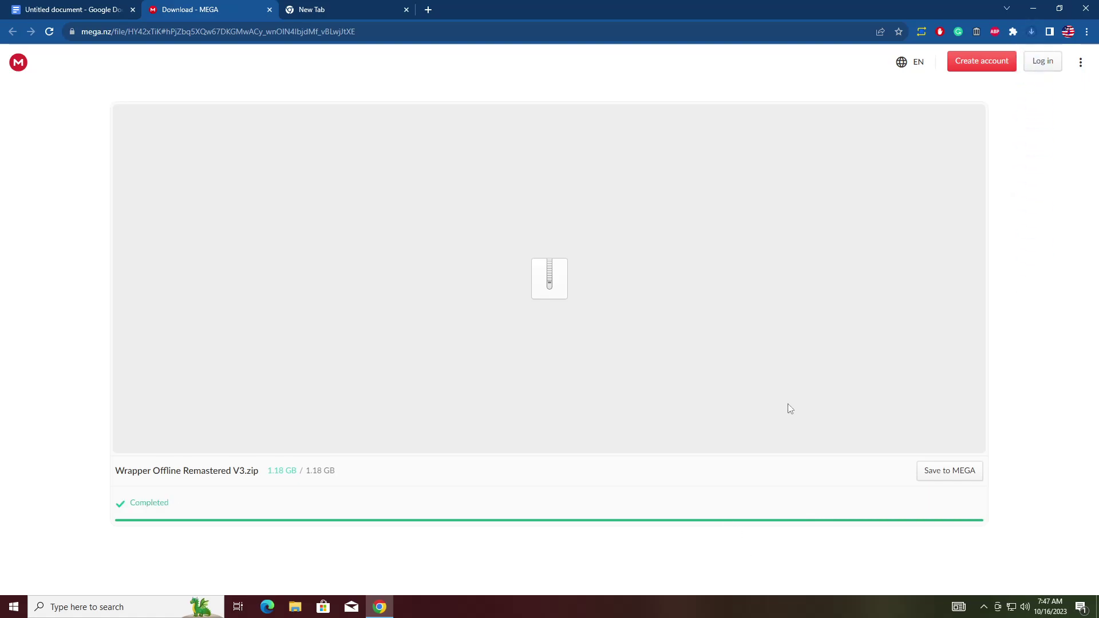
double_click(792, 5)
Open Wrapper Offline Remastered V3.zip in WinRAR from Chrome's downloads and drag its folder to the desktop.
click(604, 112)
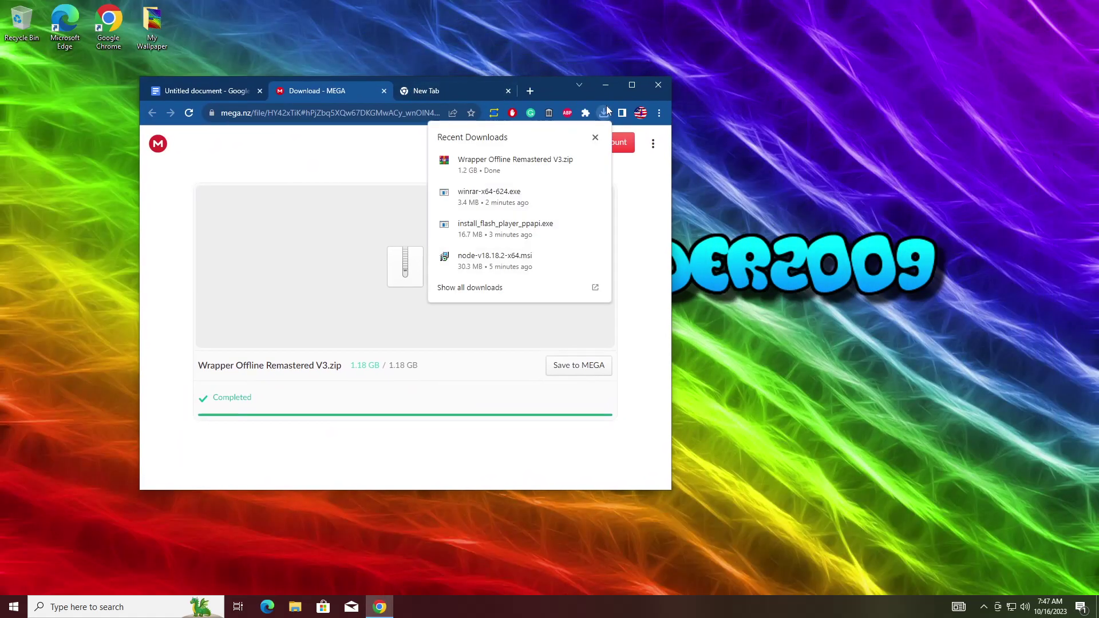
click(514, 166)
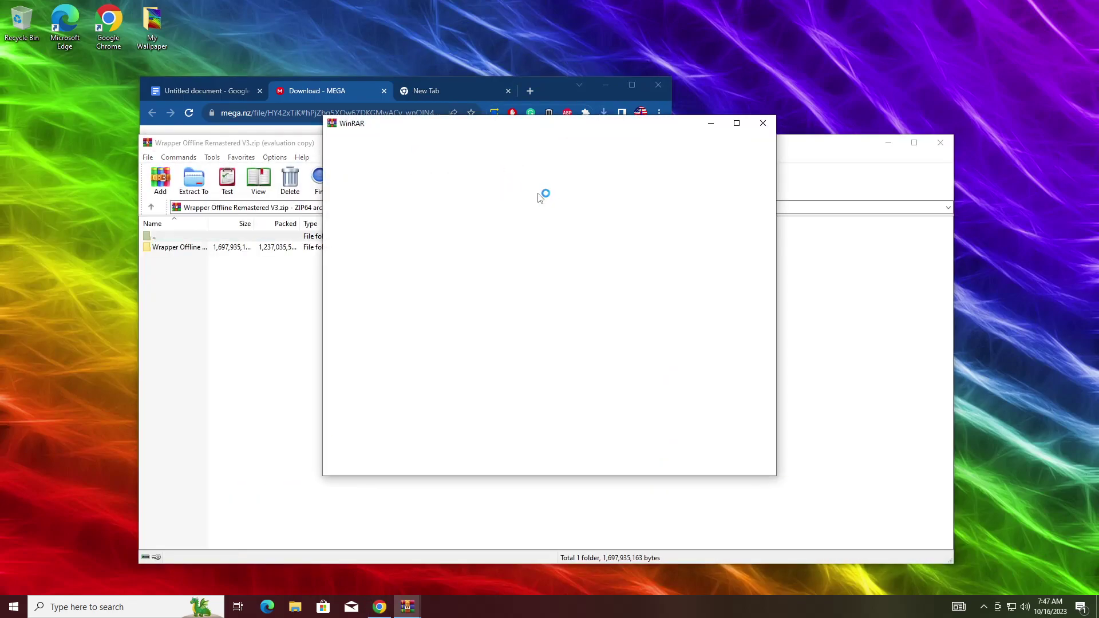
click(762, 121)
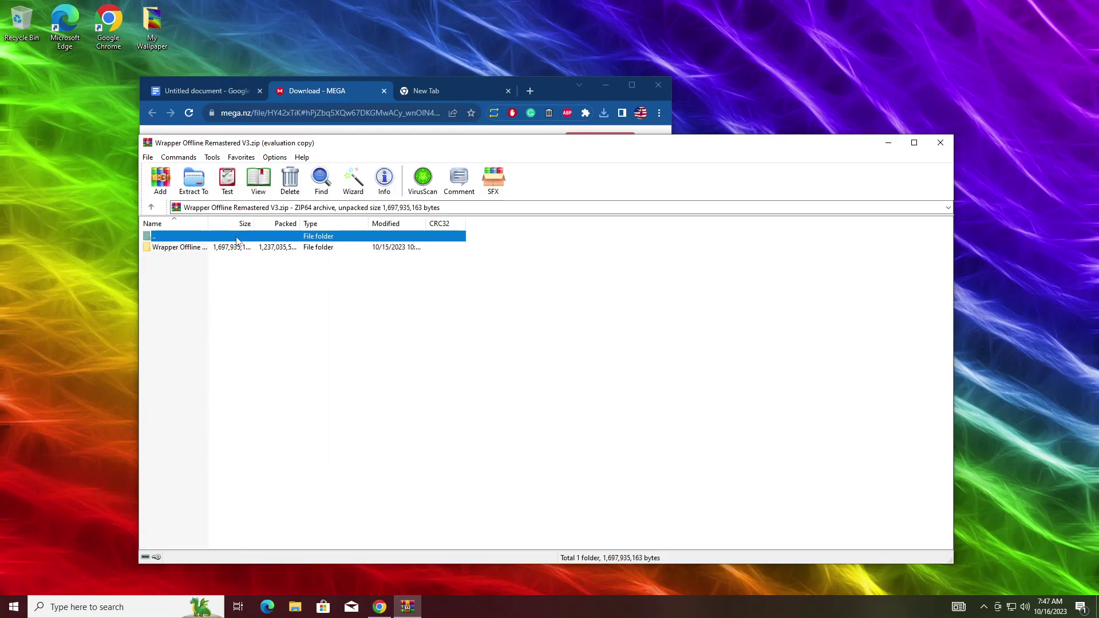
drag(237, 247, 828, 72)
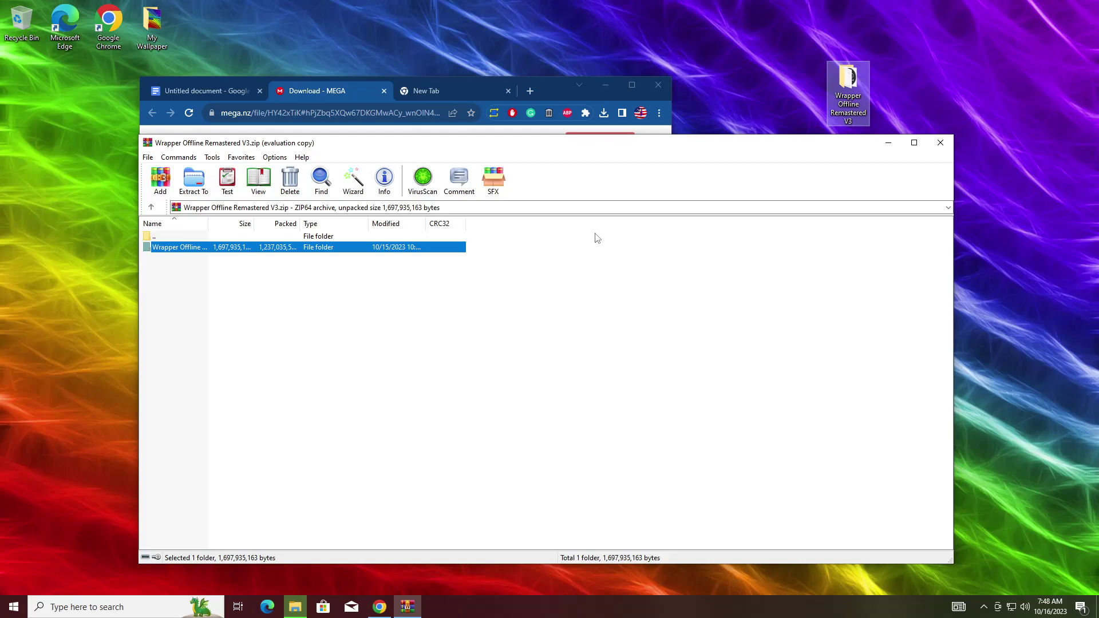
Close WinRAR, the MEGA and empty Chrome tabs, and minimize Chrome.
click(940, 143)
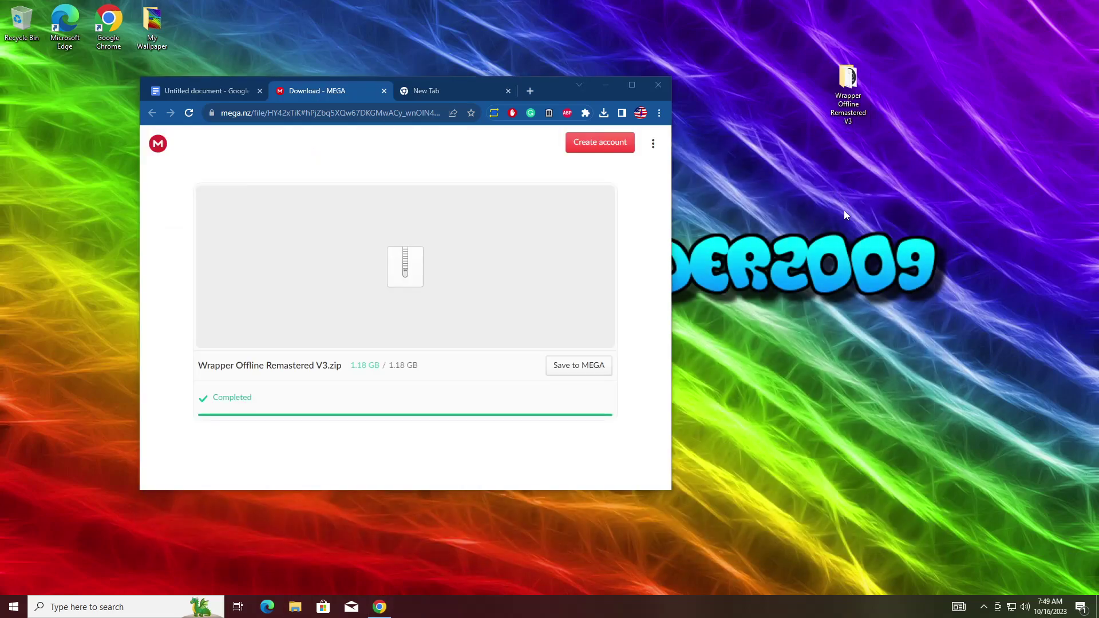
click(385, 92)
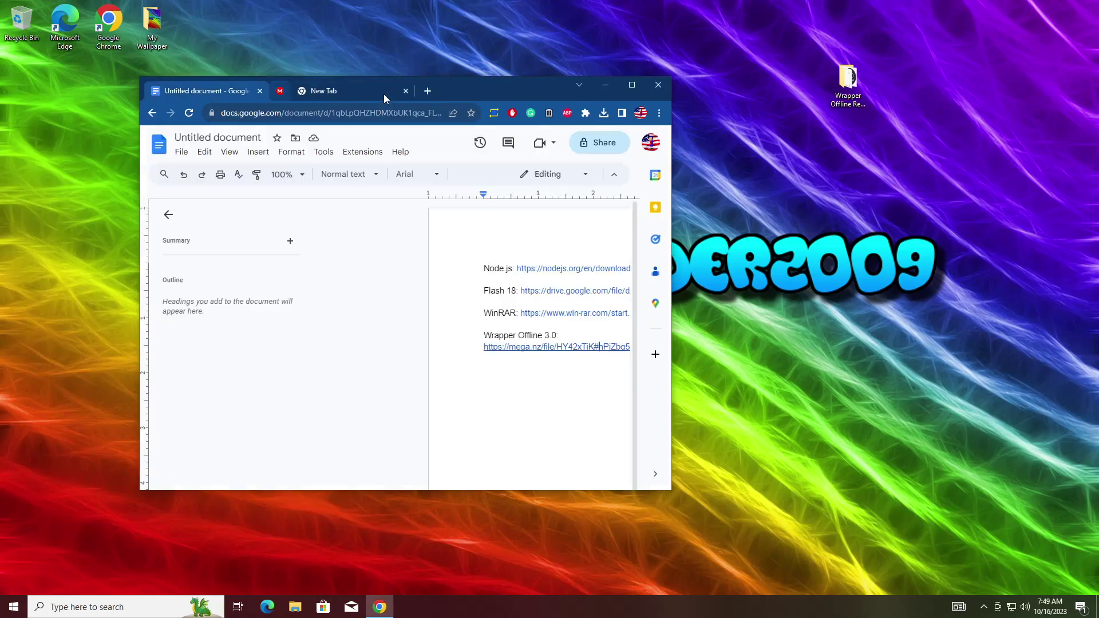
click(385, 91)
click(605, 86)
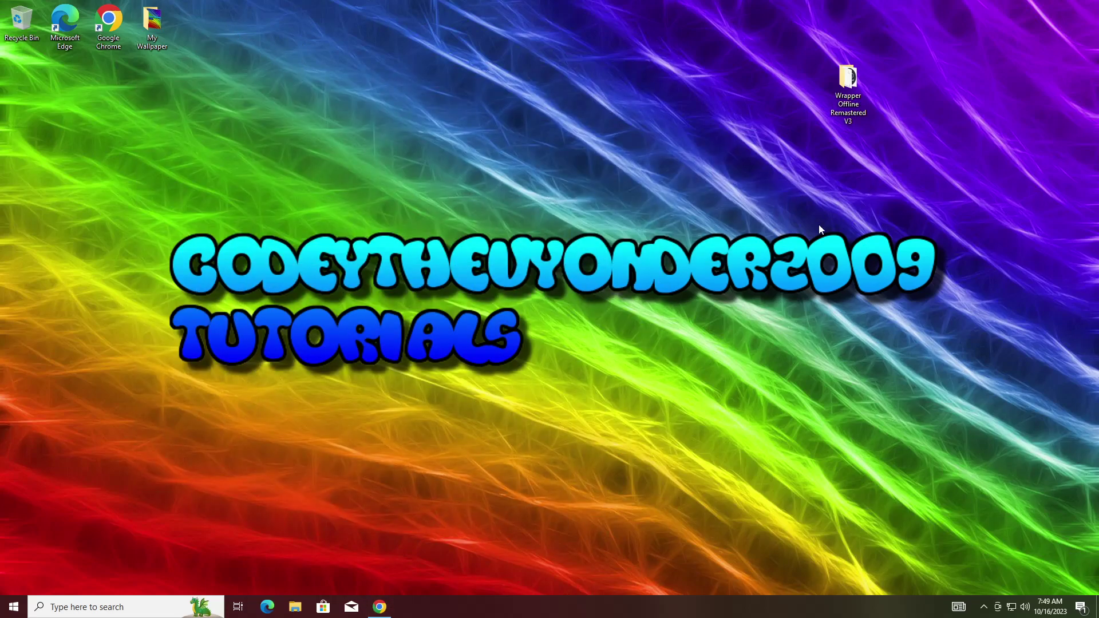
Rename the extracted desktop folder to 'Wrapper Offline v3.0'.
right_click(853, 98)
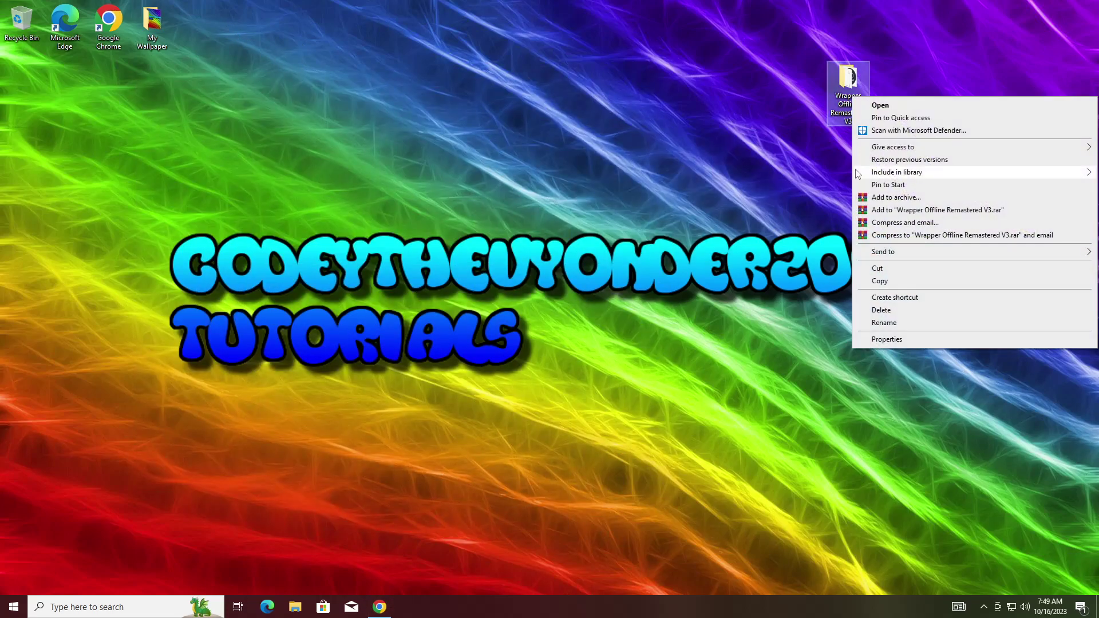
click(893, 323)
key(End)
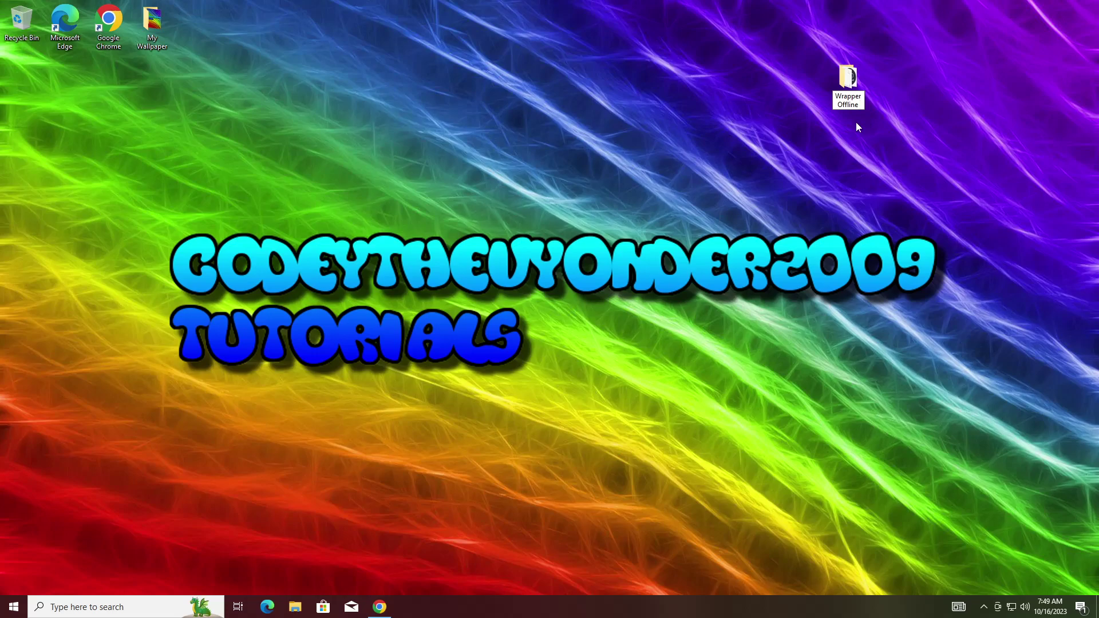
key(BackSpace)
text(v3.0)
key(Return)
Place the folder below Recycle Bin, launch Wrapper Offline Remastered V3 from it, and allow firewall access.
drag(847, 80, 290, 180)
drag(80, 94, 33, 83)
double_click(28, 90)
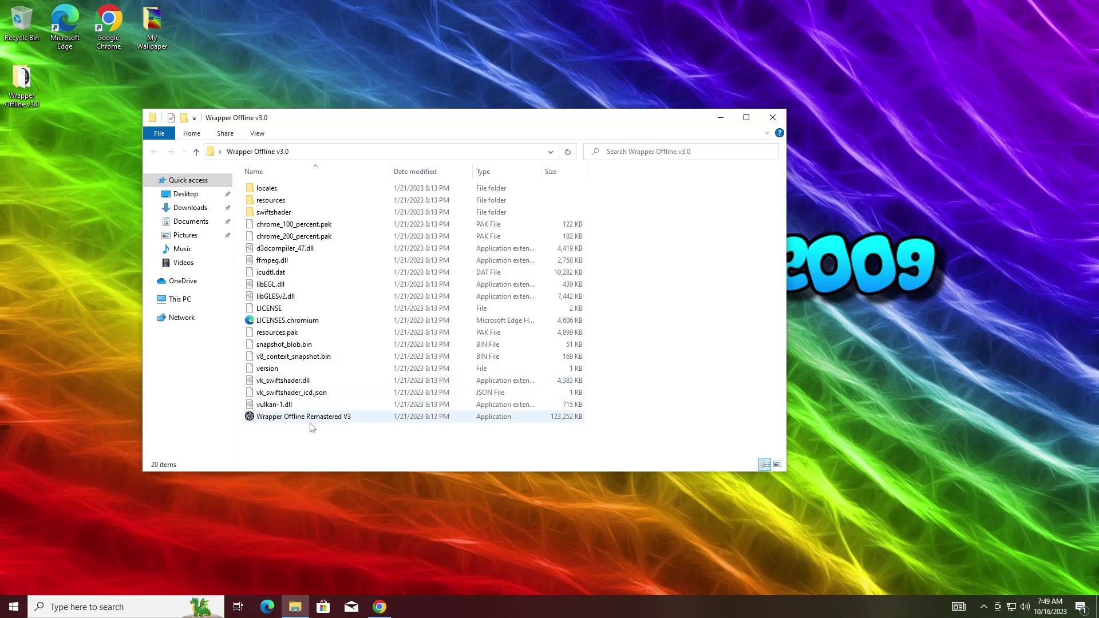
double_click(310, 417)
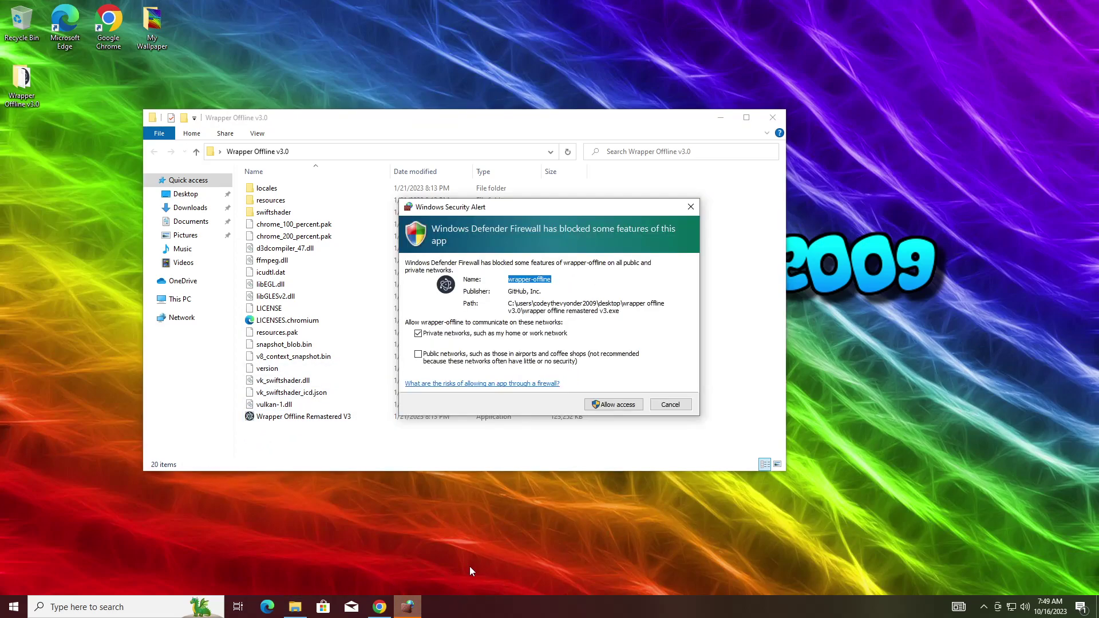
click(613, 405)
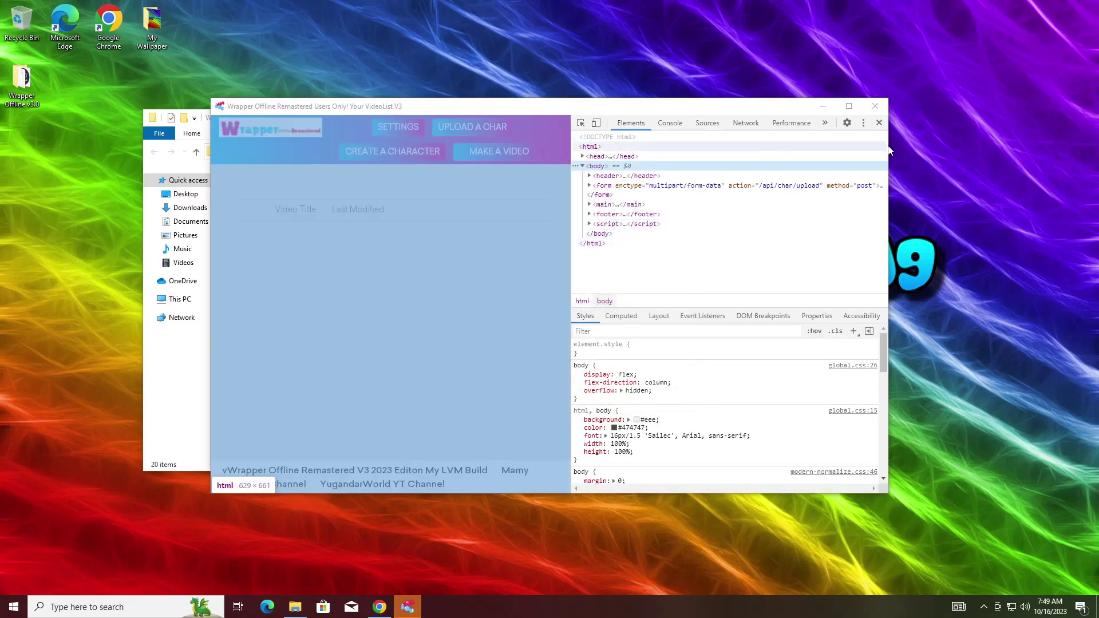
Maximize the Wrapper Offline window and minimize the v3.0 folder window behind it.
click(848, 106)
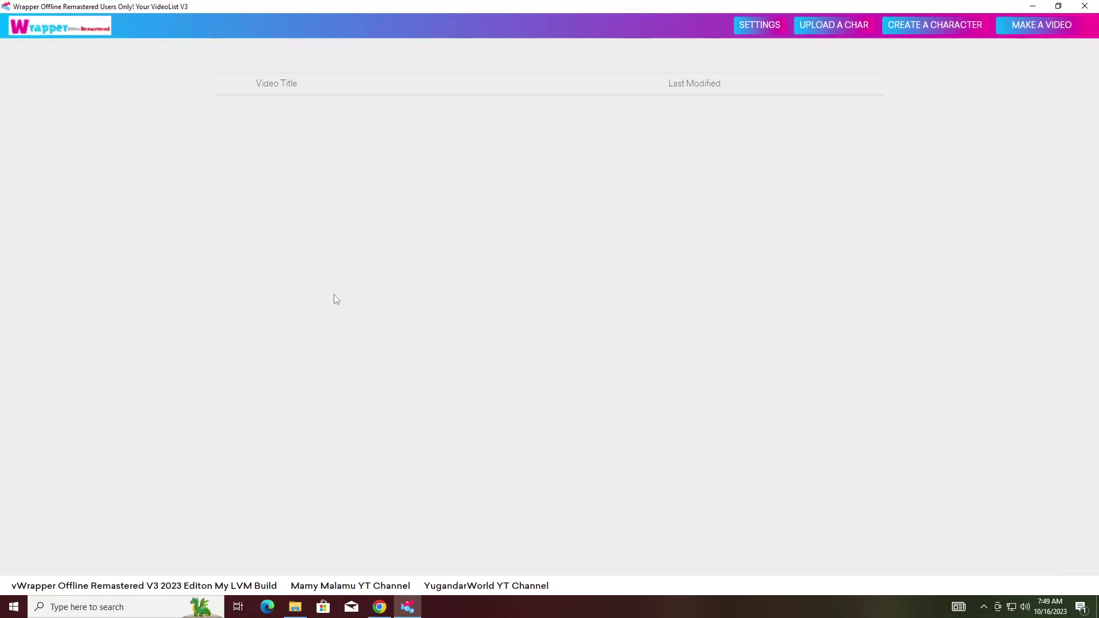
click(295, 606)
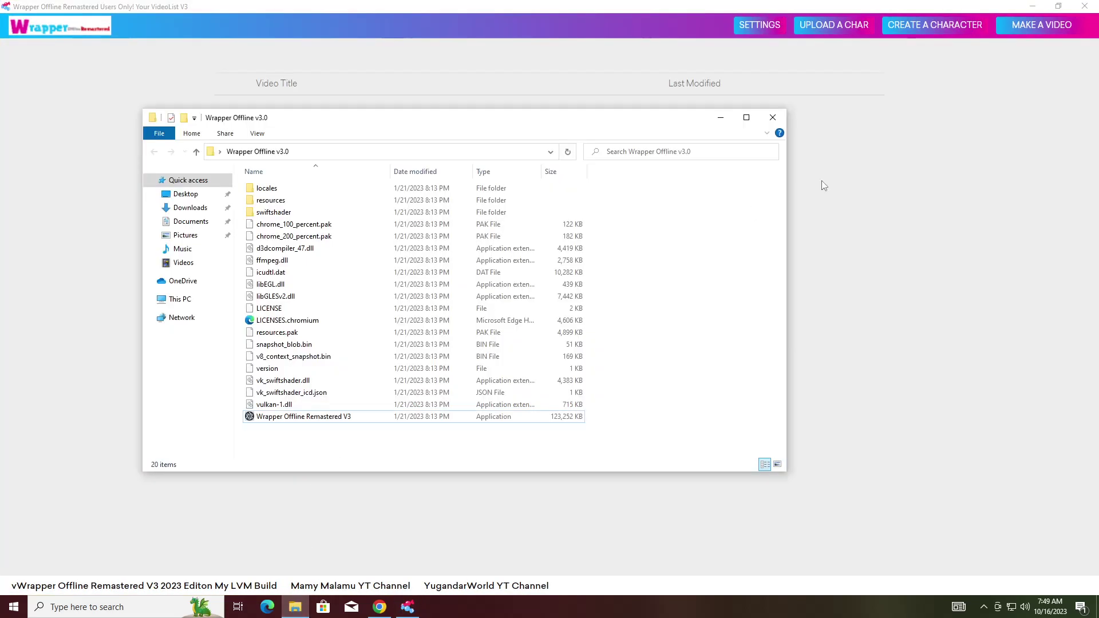
click(720, 118)
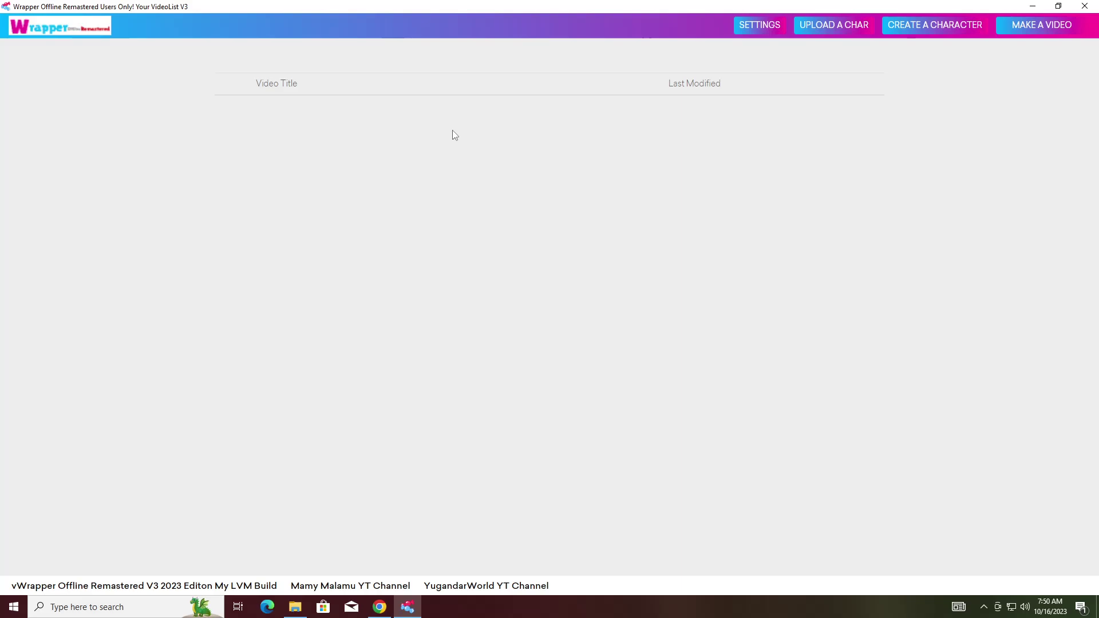
Create a new Comedy World character in a maroon striped polo and tan trousers, then save it.
click(934, 31)
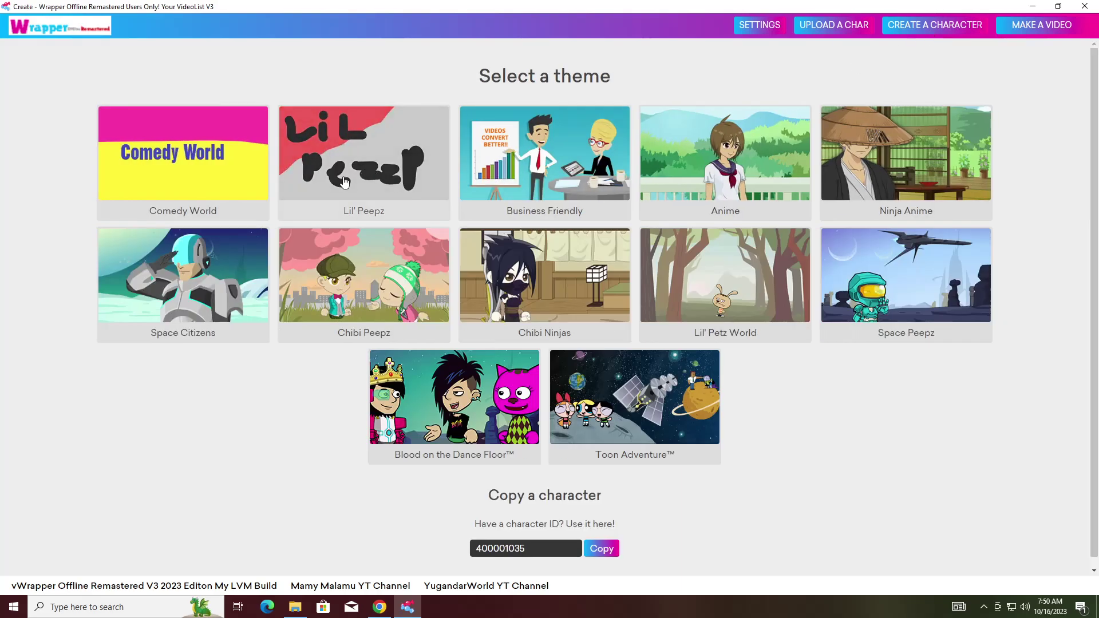
click(185, 172)
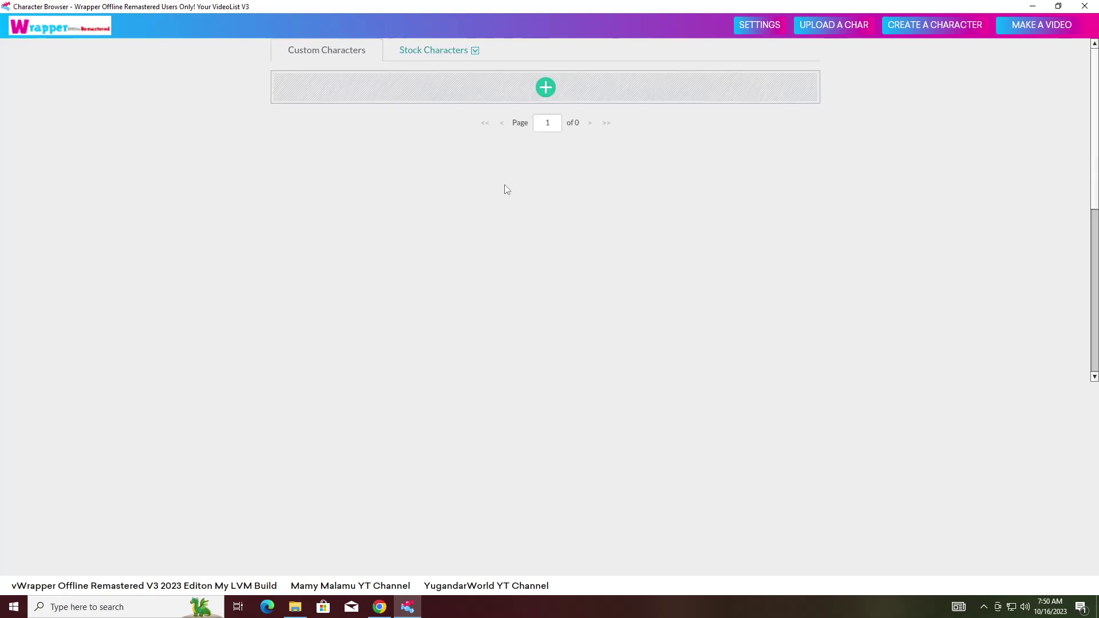
mouse_move(530, 98)
click(445, 102)
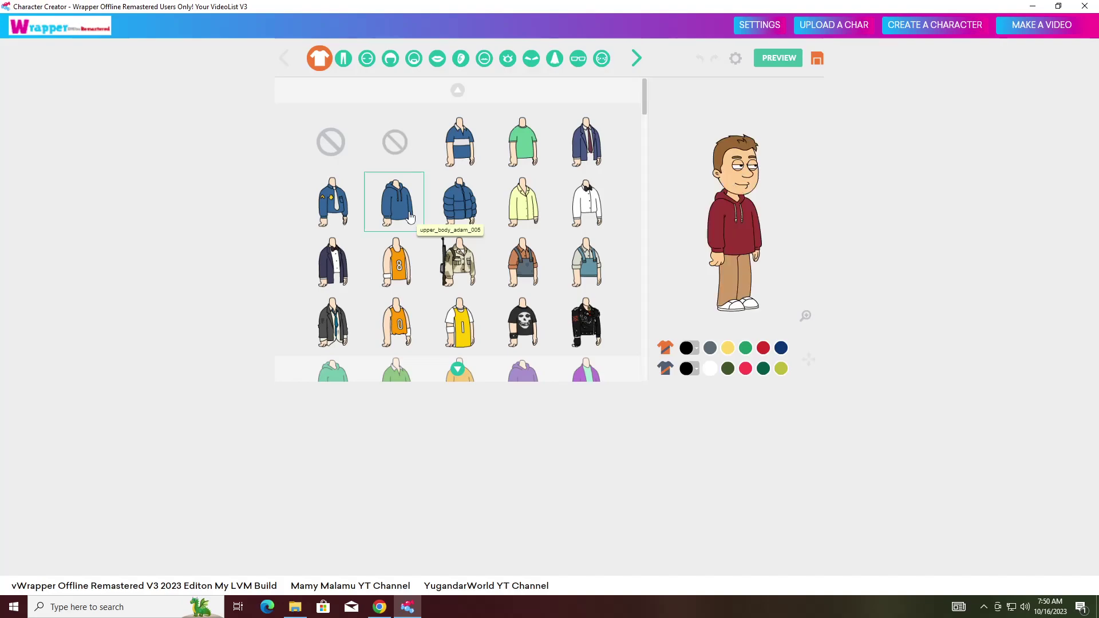
click(456, 153)
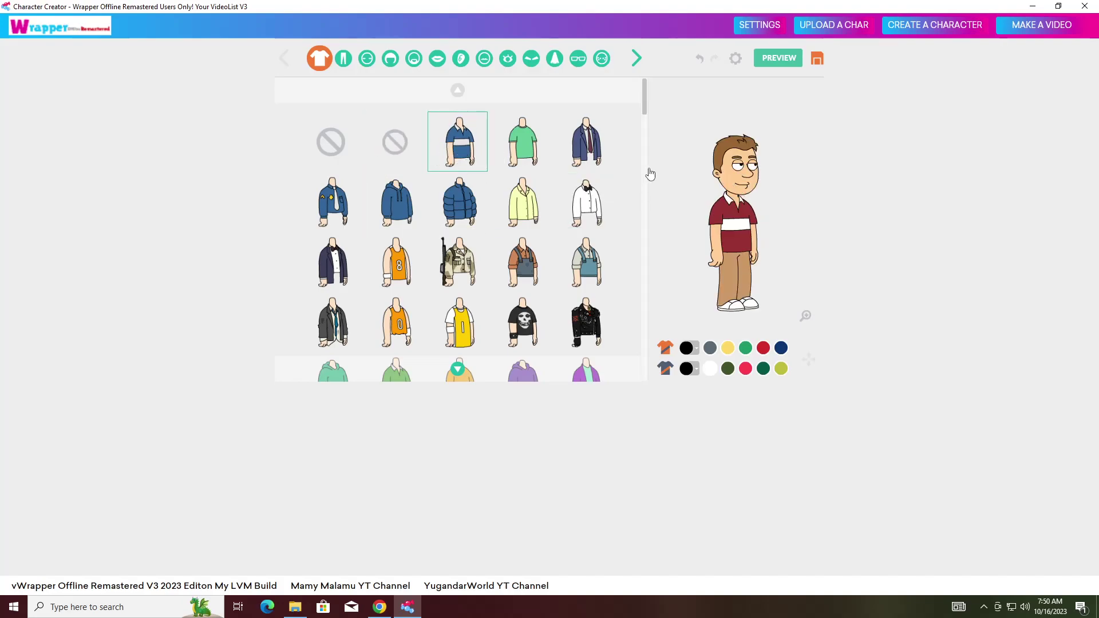
click(344, 58)
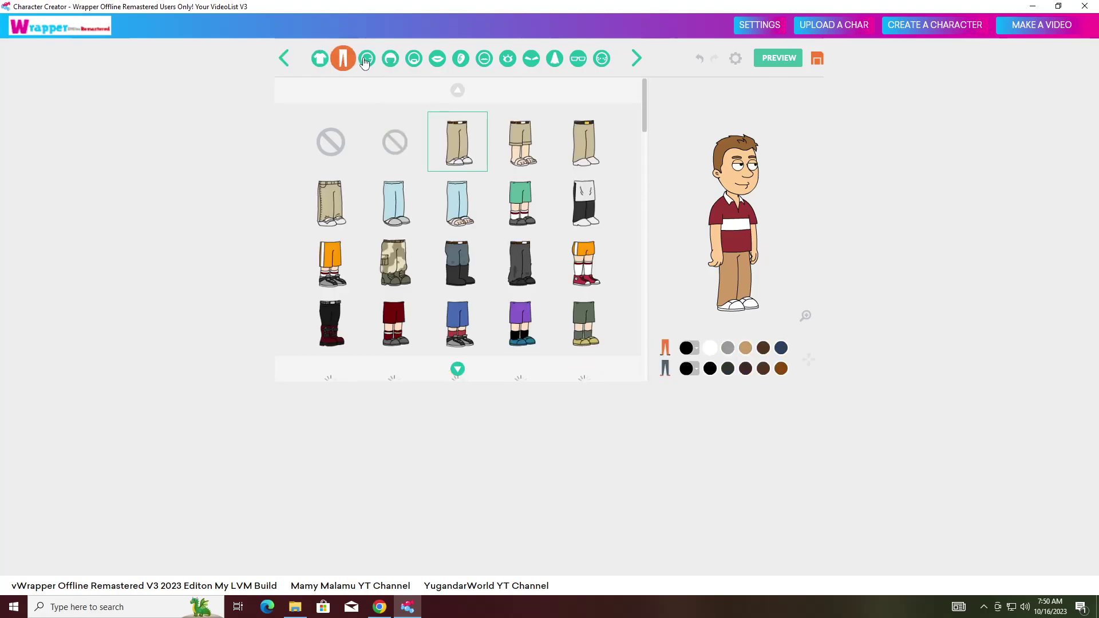
click(367, 58)
click(320, 58)
click(817, 59)
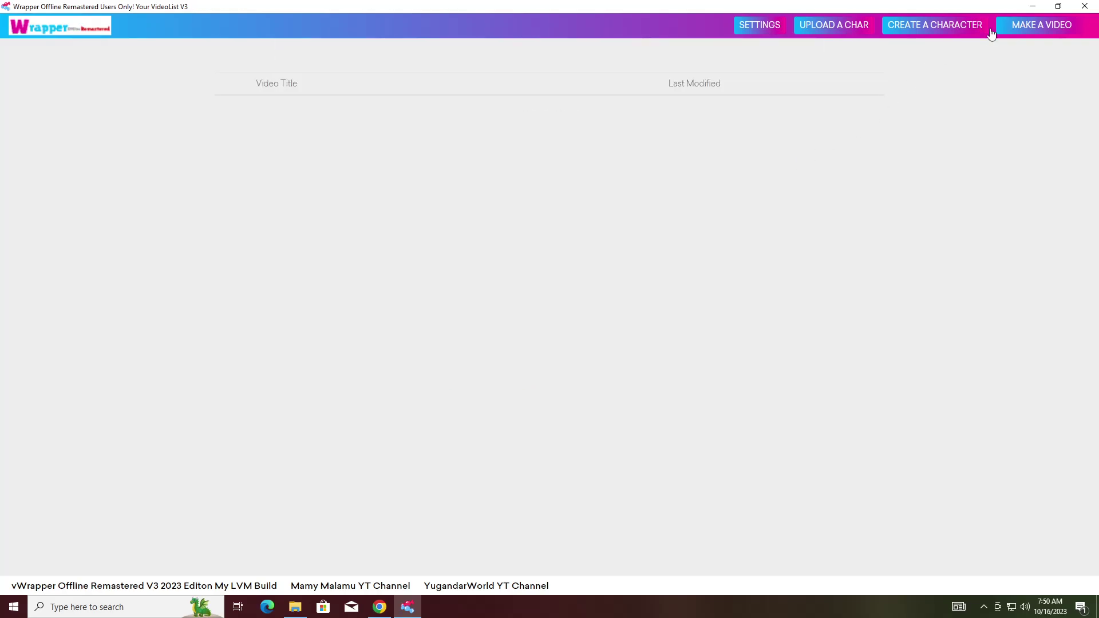
Start a Comedy World video and add the custom striped-polo character to the bedroom scene.
click(1020, 30)
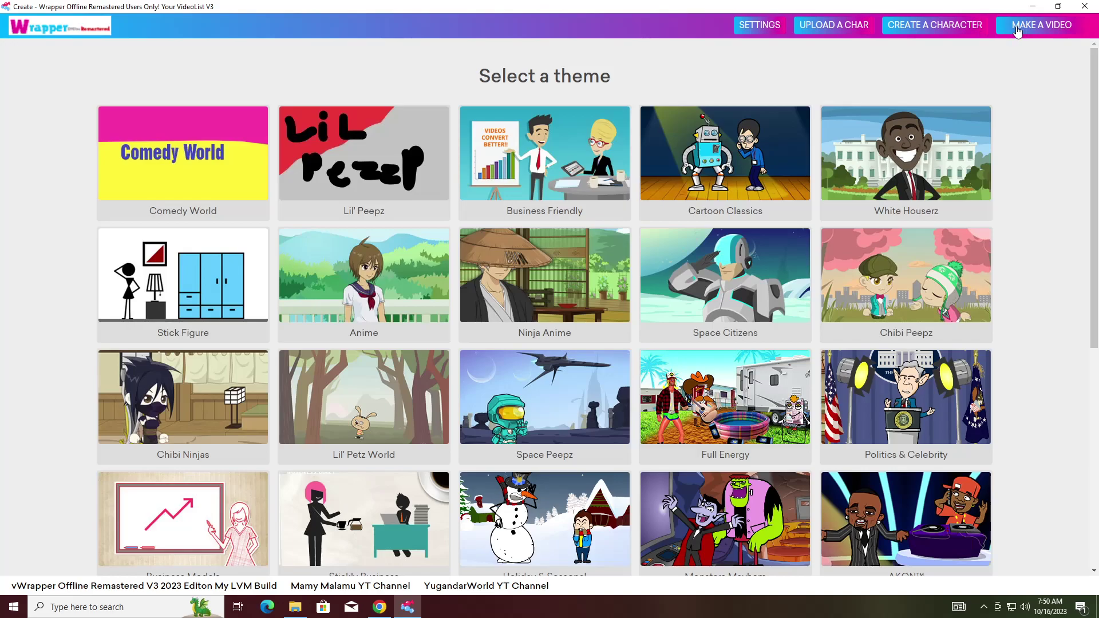
click(210, 187)
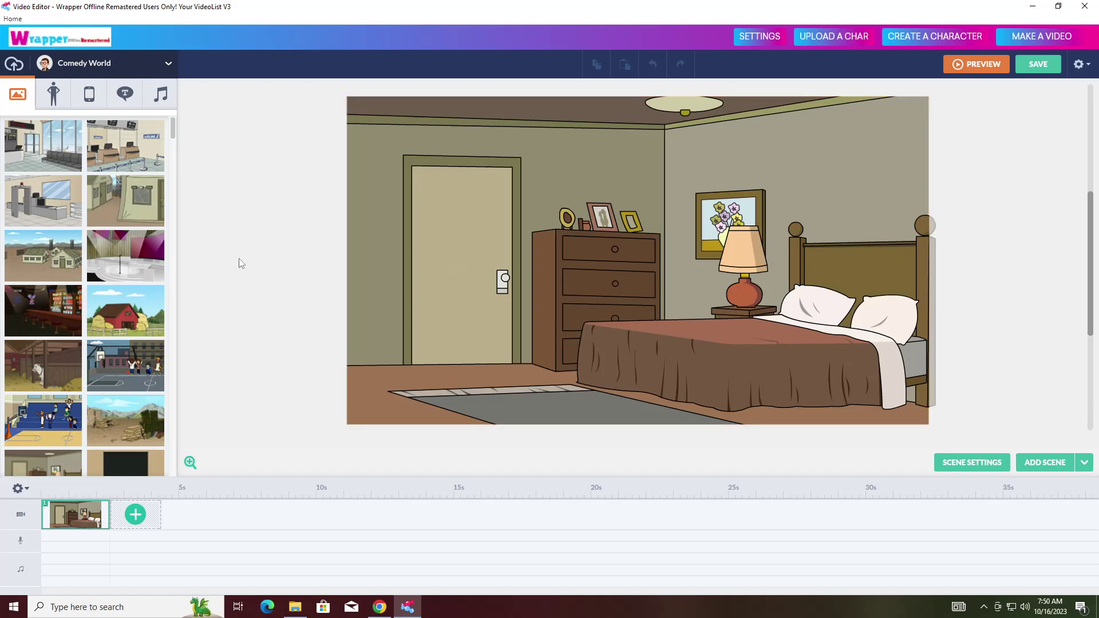
click(55, 96)
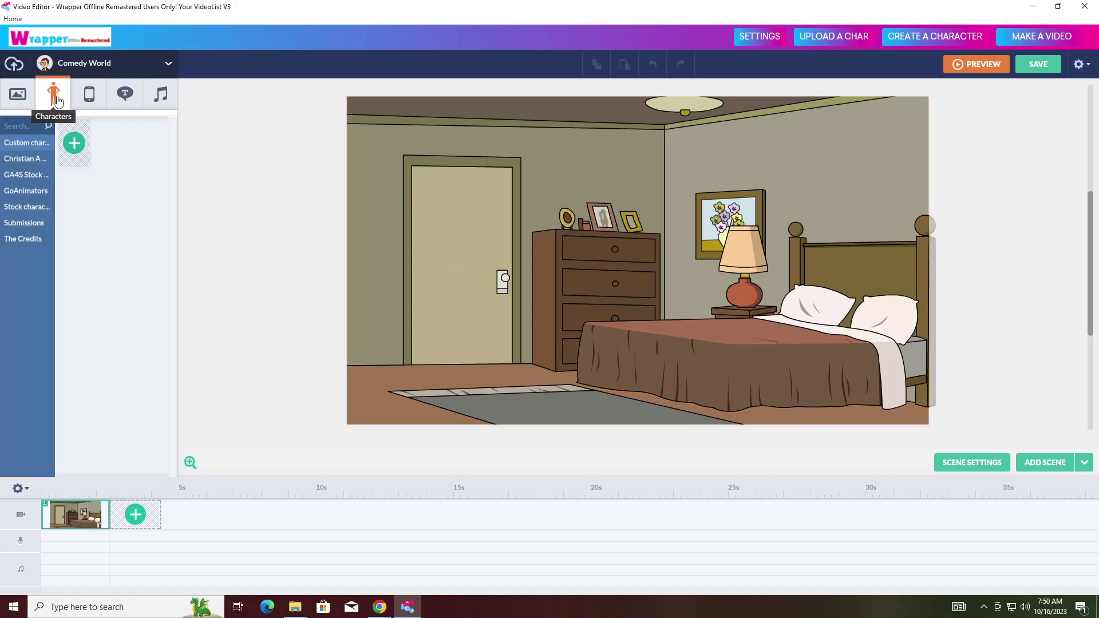
click(111, 145)
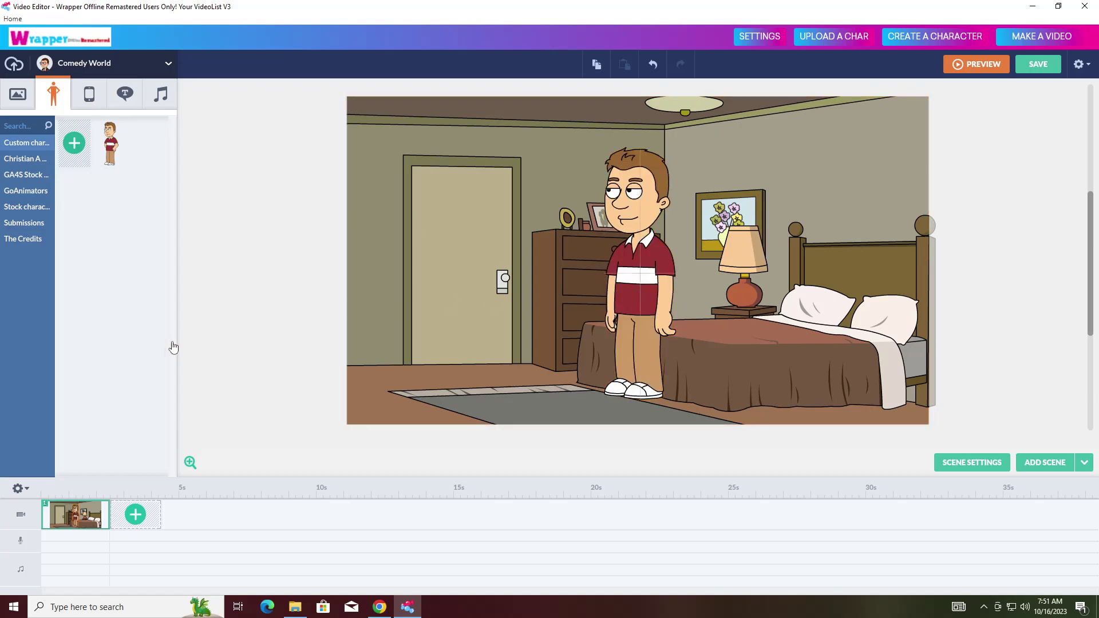
Enter the TTS line 'Thid is a Test with a Voiceforge Voice' and generate it with Kidaroo.
click(81, 117)
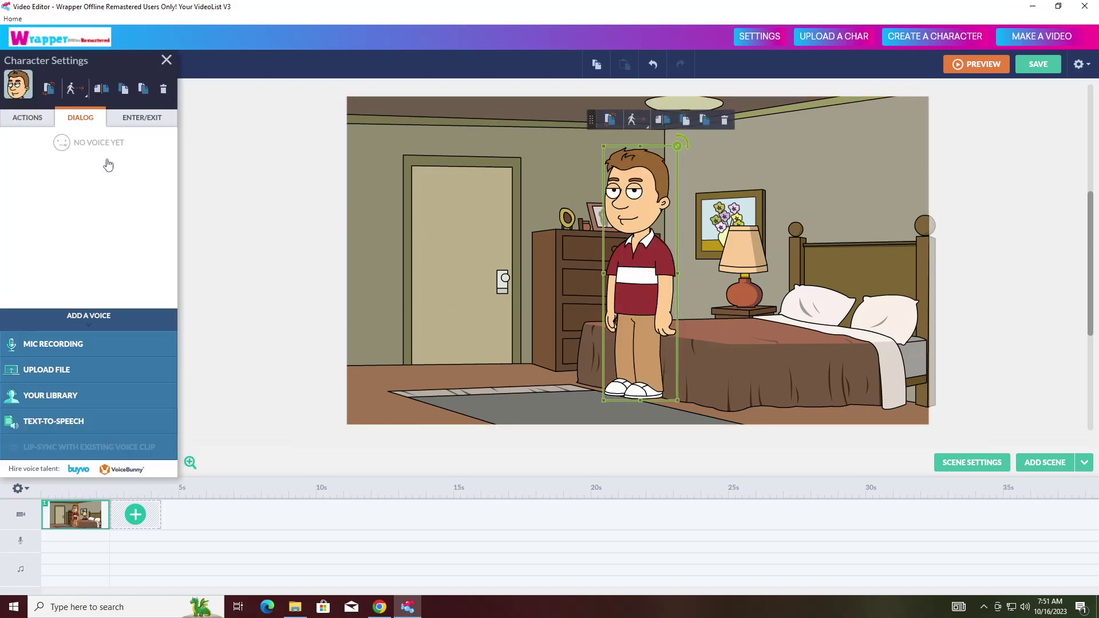
click(143, 422)
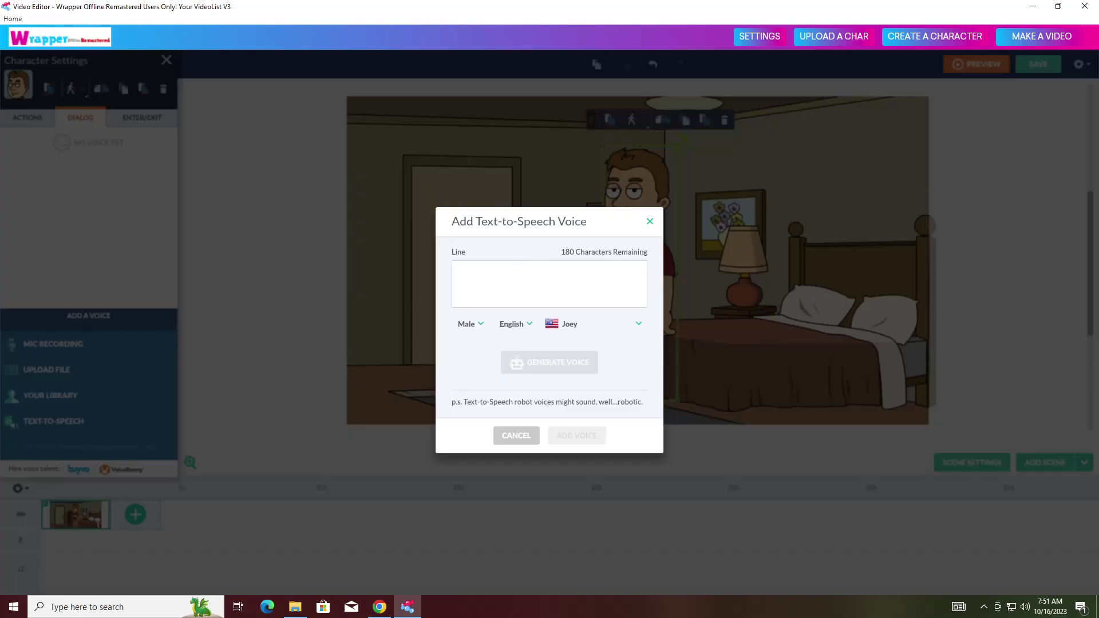
text(Thid)
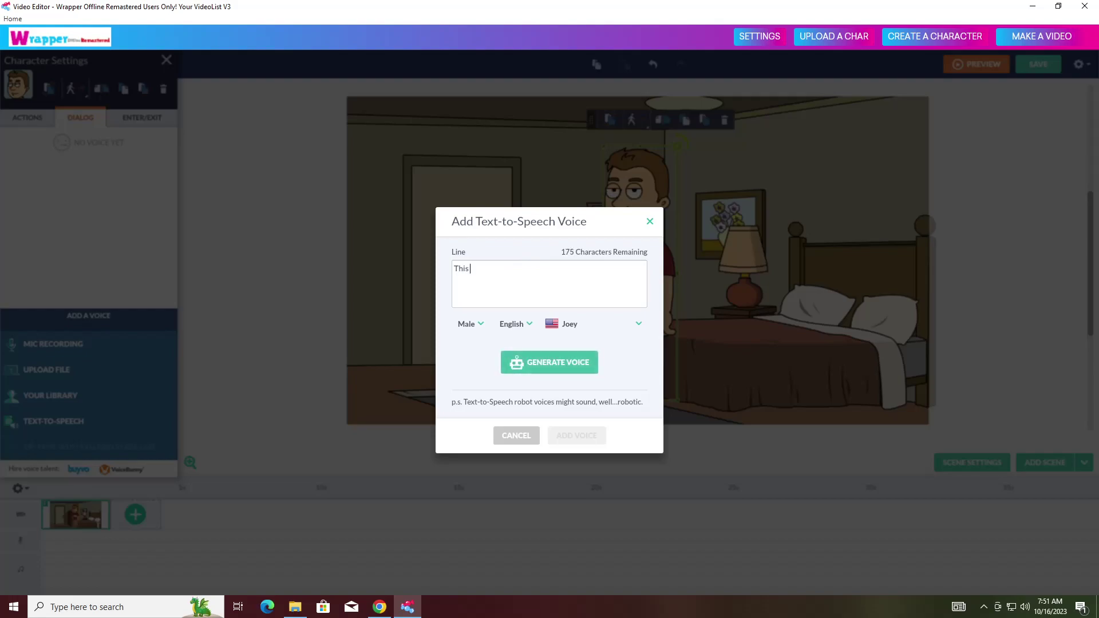
text( is a Test with a Voiceforge Voice)
click(553, 332)
scroll(591, 378, down, 4)
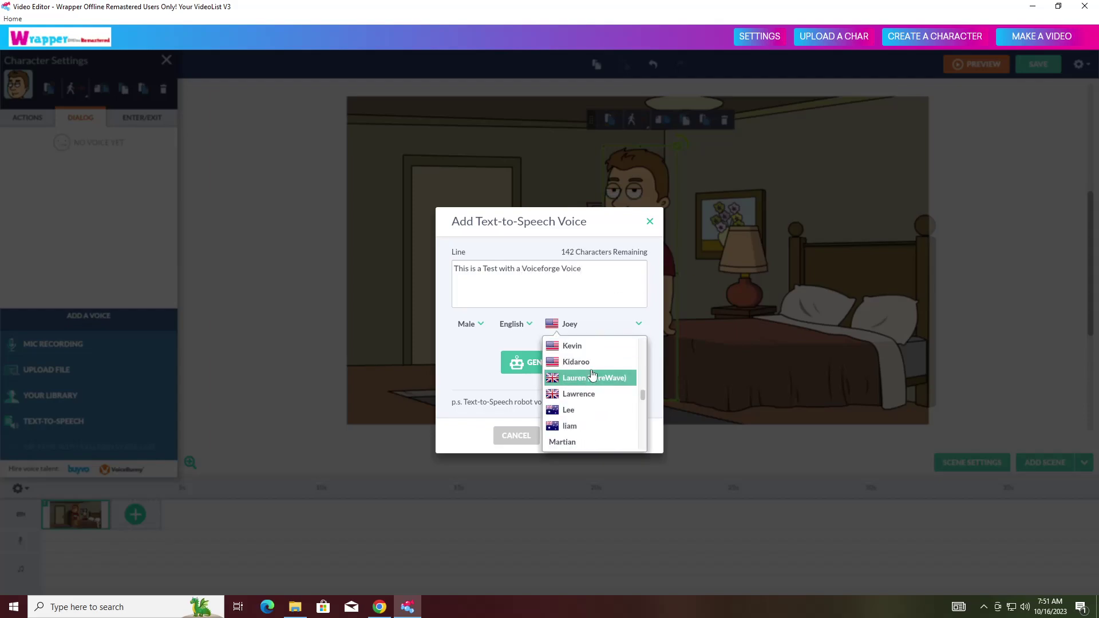
click(590, 375)
click(576, 367)
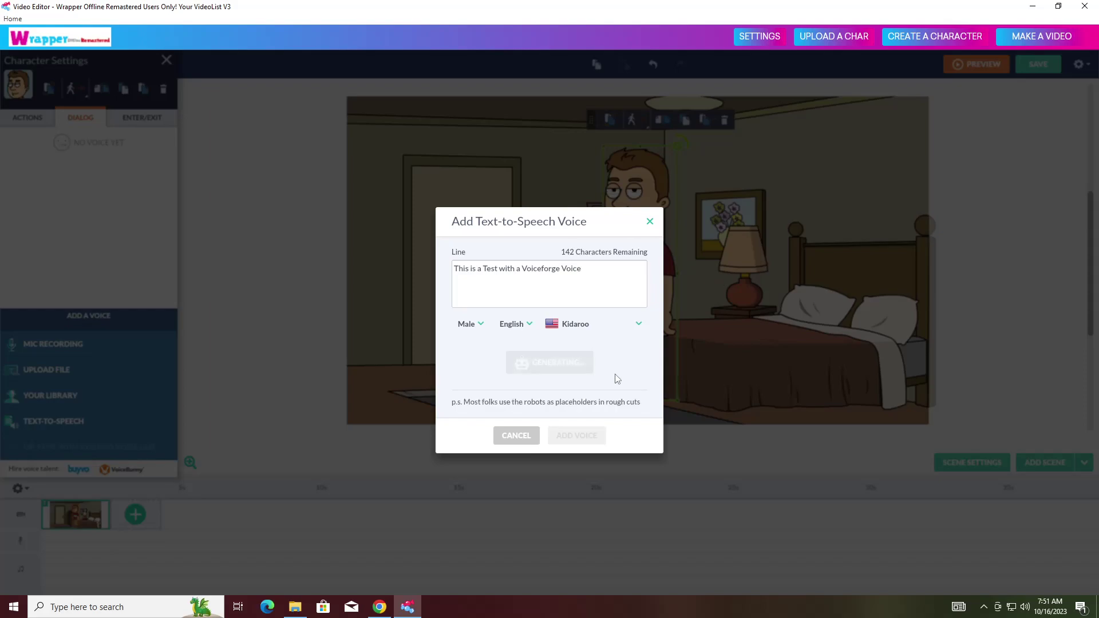
key(XF86AudioRaiseVolume)
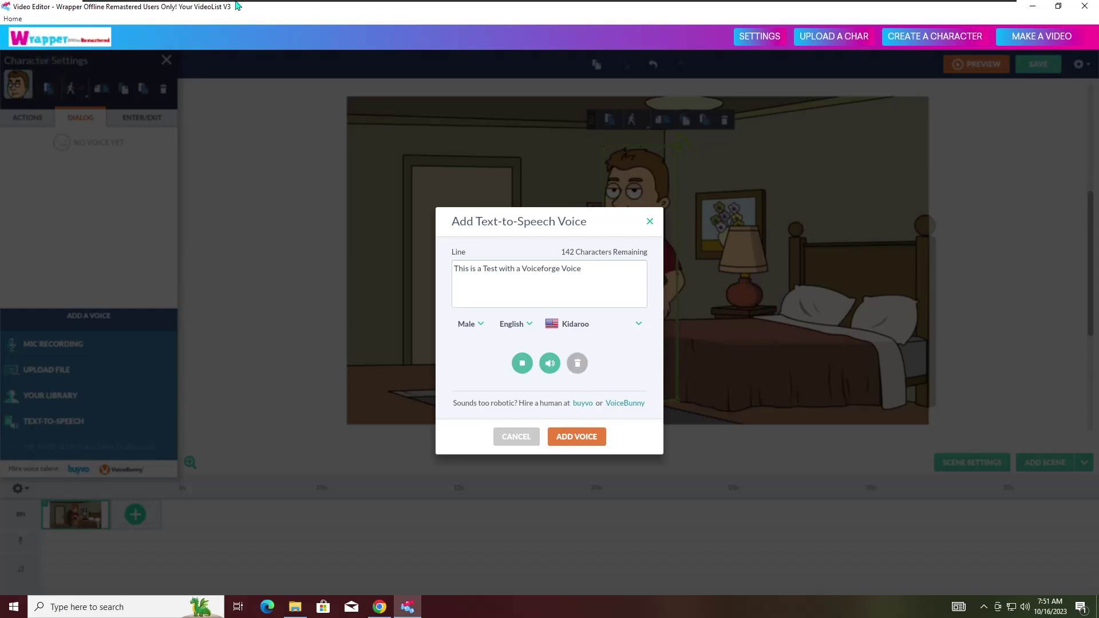
Regenerate the line with the Wiseguy voice and play it back.
click(575, 326)
scroll(592, 399, down, 5)
click(578, 424)
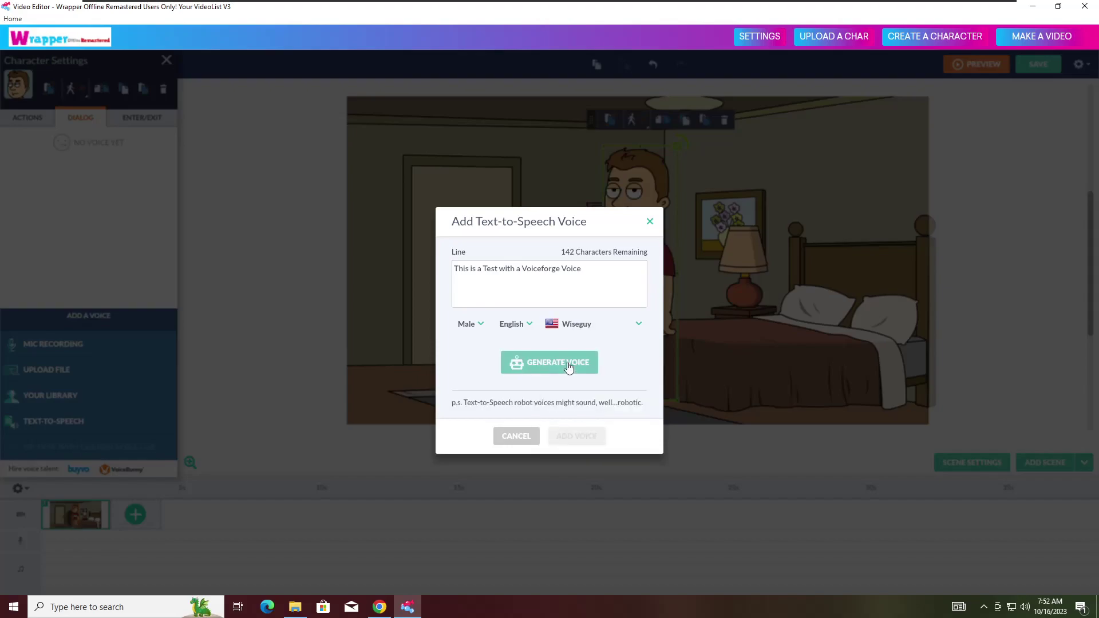
click(579, 366)
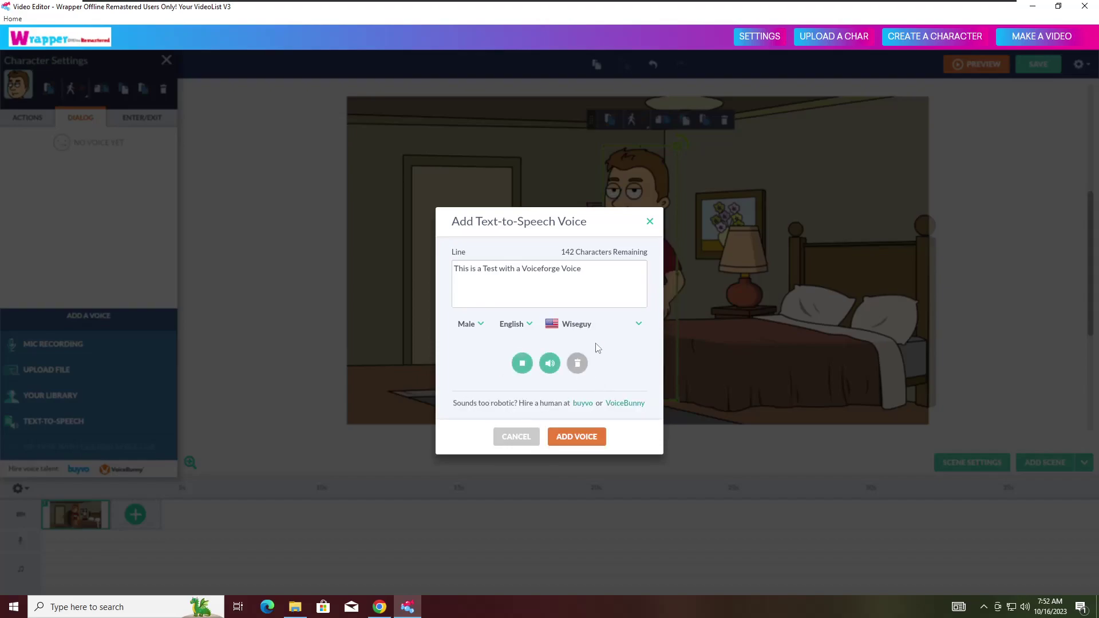
click(589, 326)
scroll(594, 383, up, 3)
scroll(594, 384, down, 3)
click(593, 378)
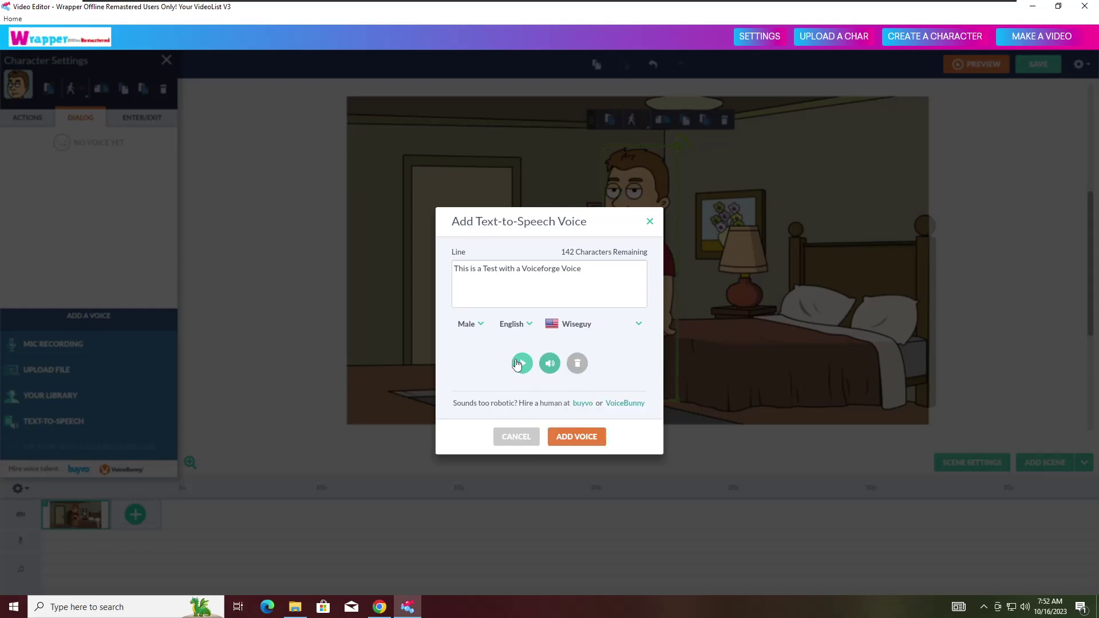
click(522, 363)
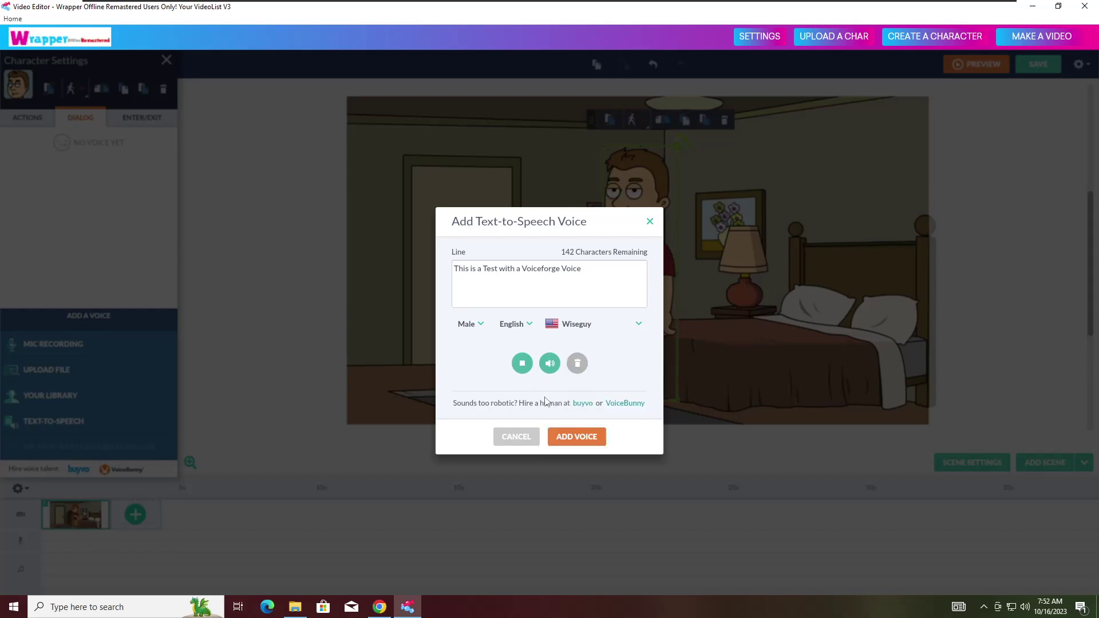
Switch back to the Kidaroo voice and regenerate the line.
click(584, 328)
scroll(597, 378, up, 10)
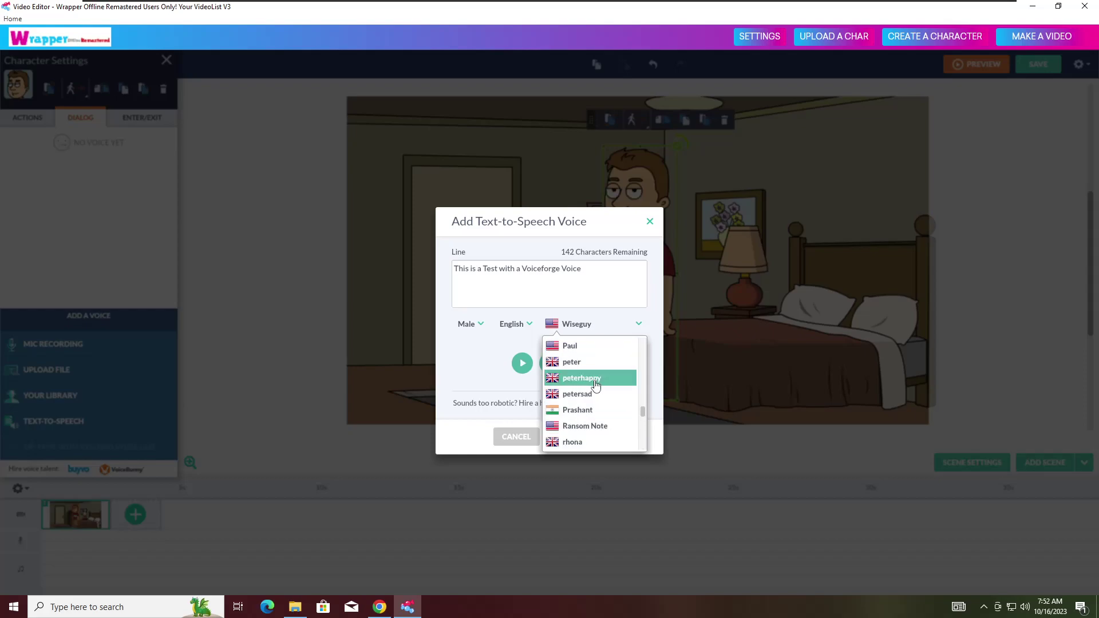
scroll(595, 387, up, 5)
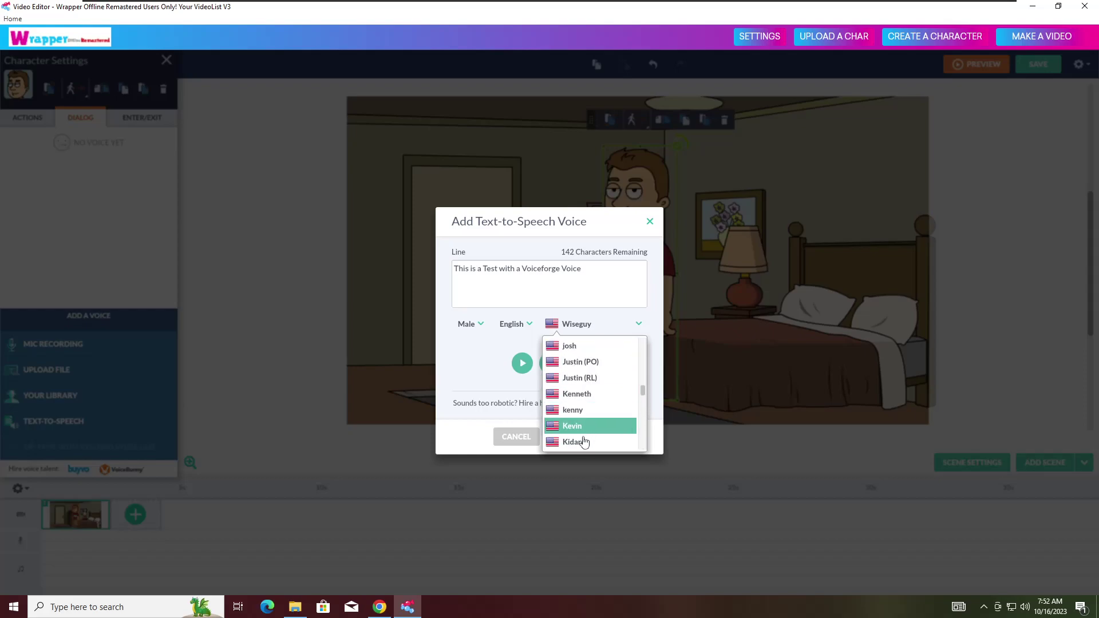
click(594, 424)
click(551, 366)
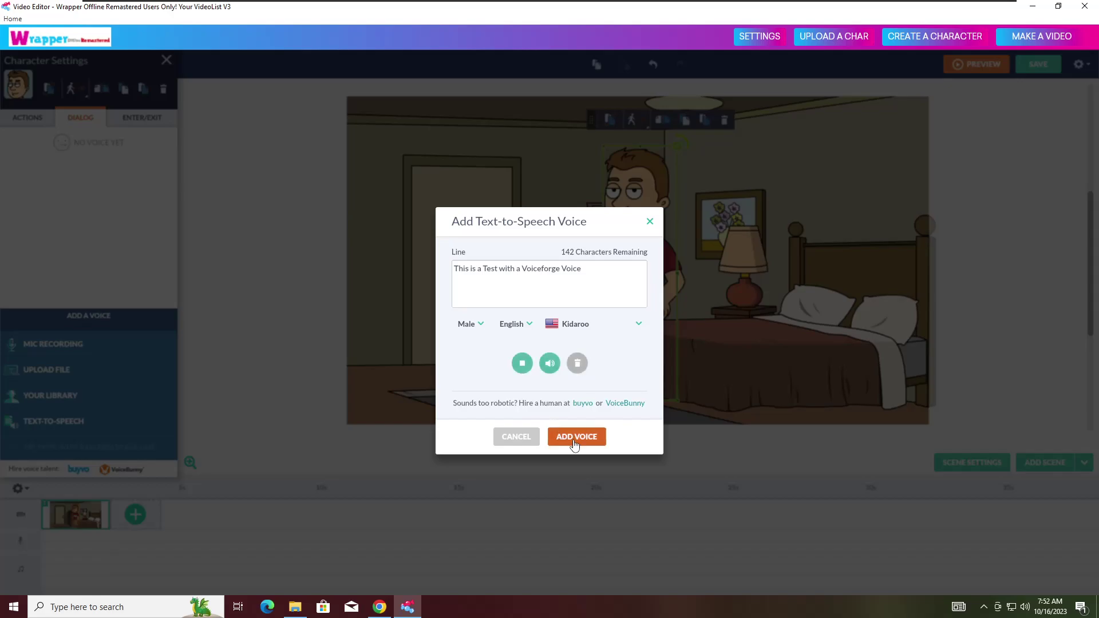
Attach the Kidaroo voice to scene 1, then add scene 2 and start its text-to-speech line.
click(577, 437)
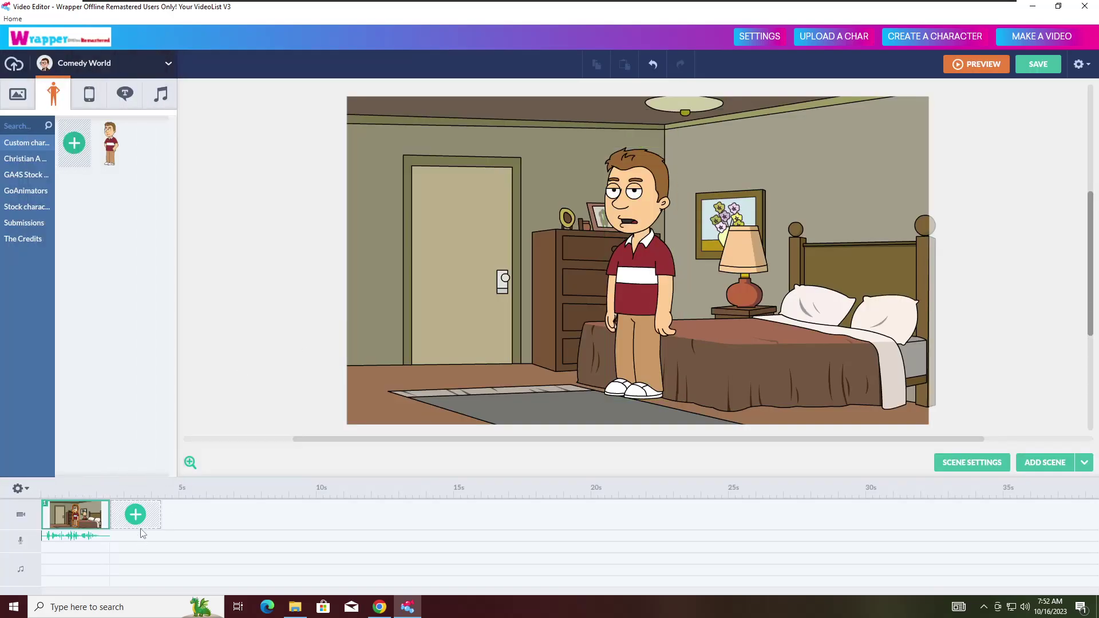
click(136, 515)
click(634, 287)
click(80, 117)
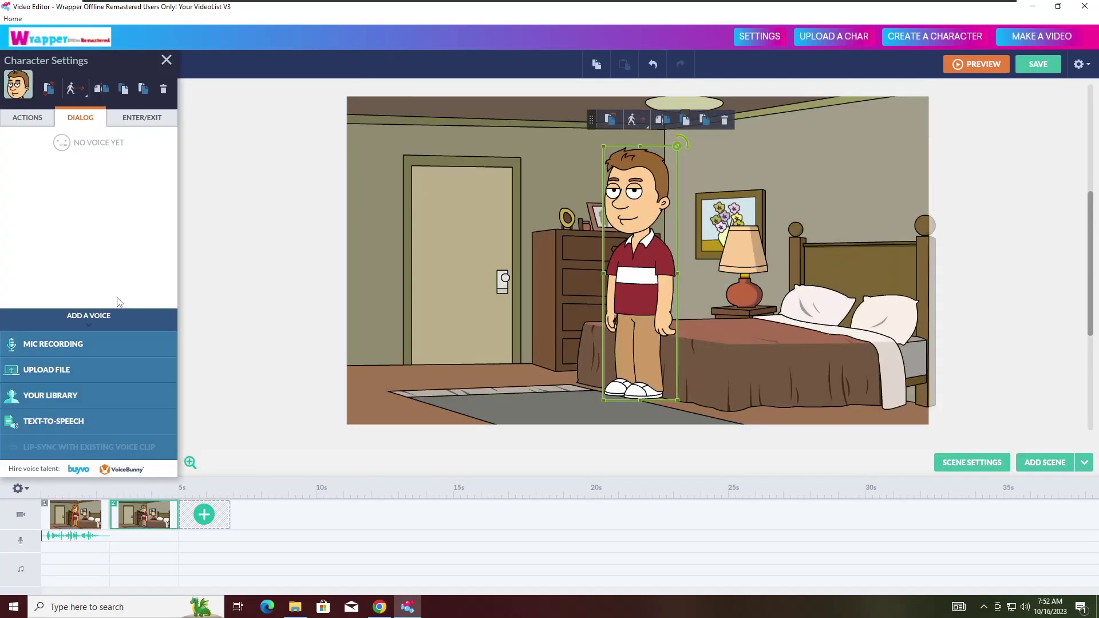
click(163, 423)
text(This is a Test w)
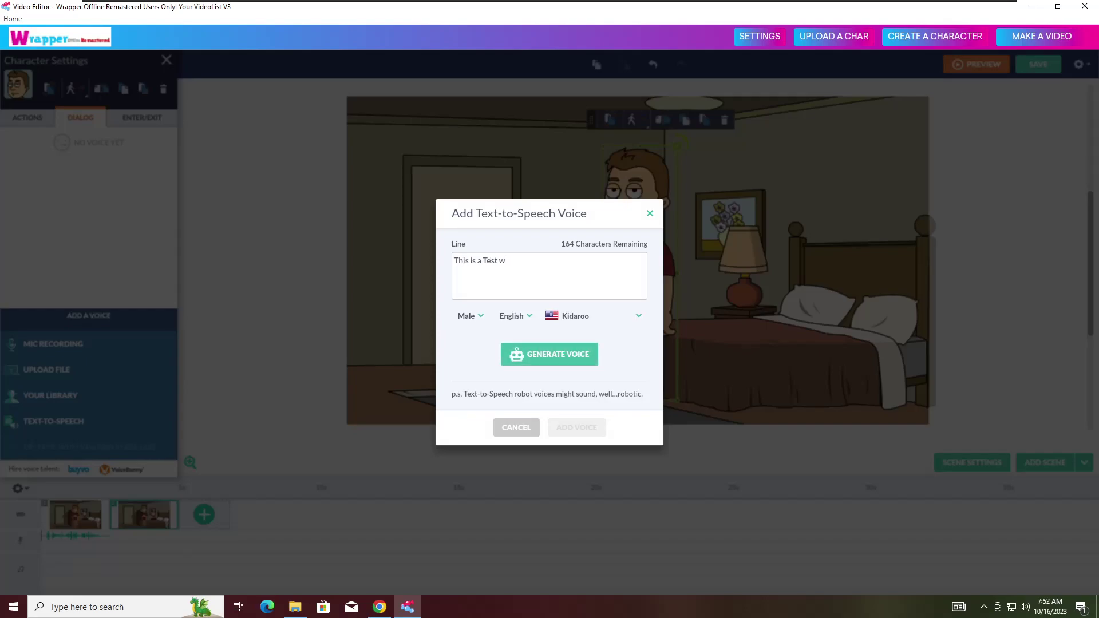
text(ith n)
key(BackSpace)
text(a)
key(BackSpace)
Complete the line 'This is a Test with a Ivona Voice', generate it with Eric and attach it.
text(Ivona Voice)
click(591, 322)
scroll(588, 369, up, 5)
scroll(588, 369, up, 2)
click(583, 385)
click(587, 355)
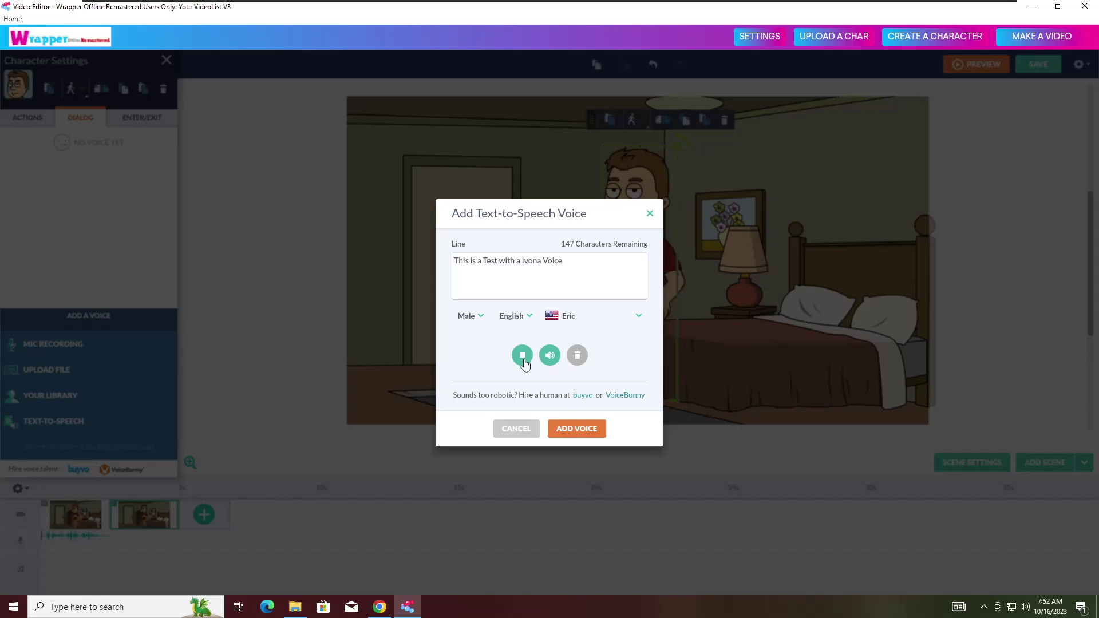
click(523, 360)
click(576, 428)
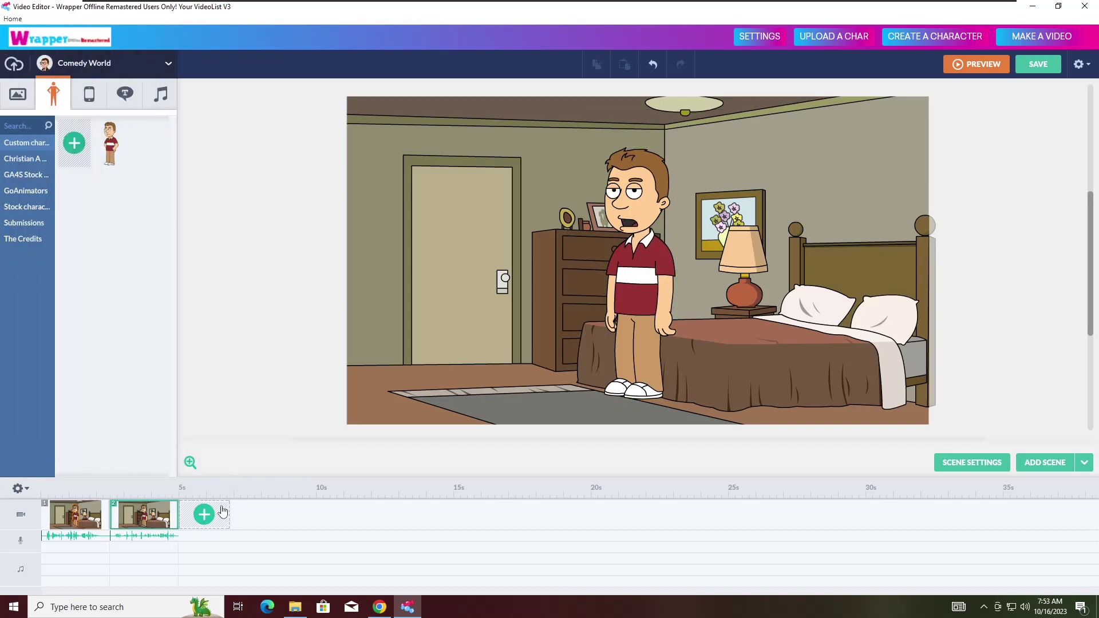
Add a third bedroom scene and give it the Fade Out visual effect.
click(222, 511)
click(972, 463)
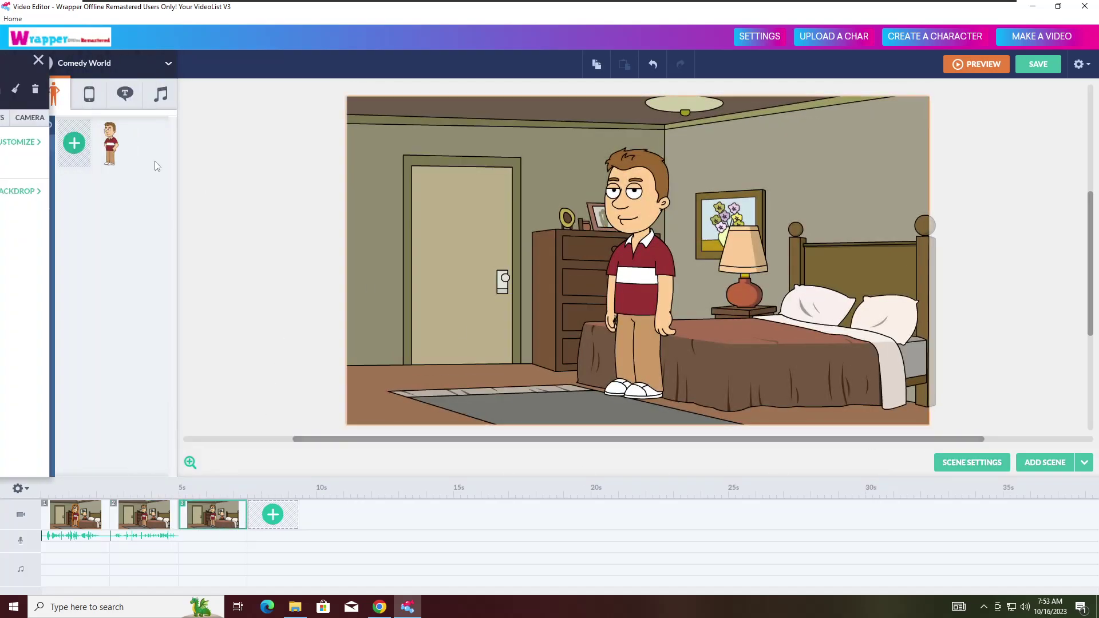
click(118, 117)
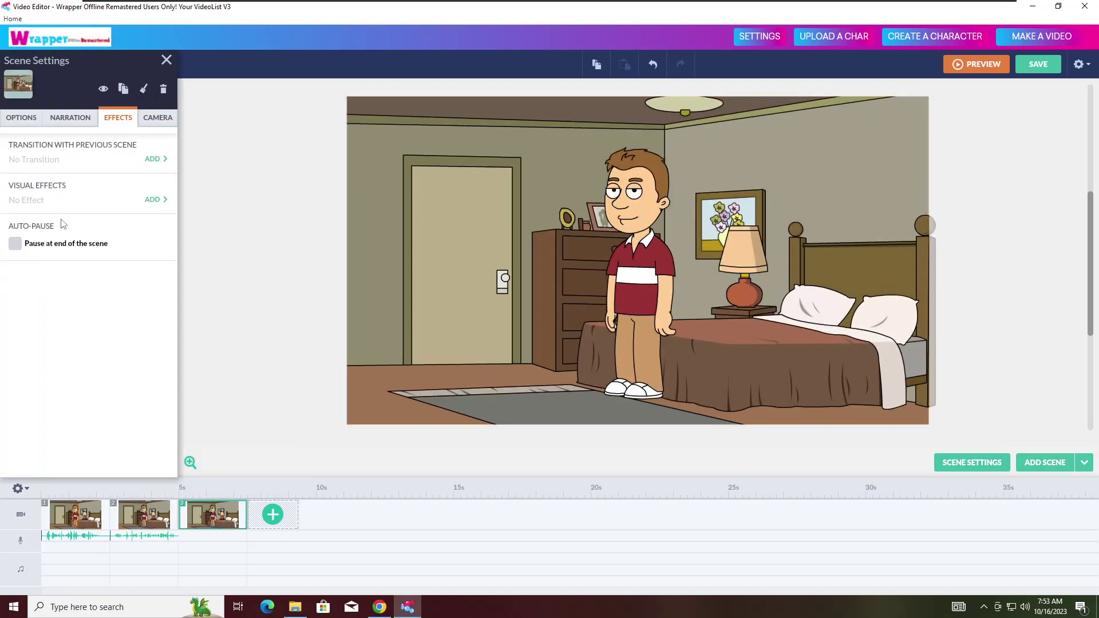
click(150, 200)
scroll(94, 292, down, 4)
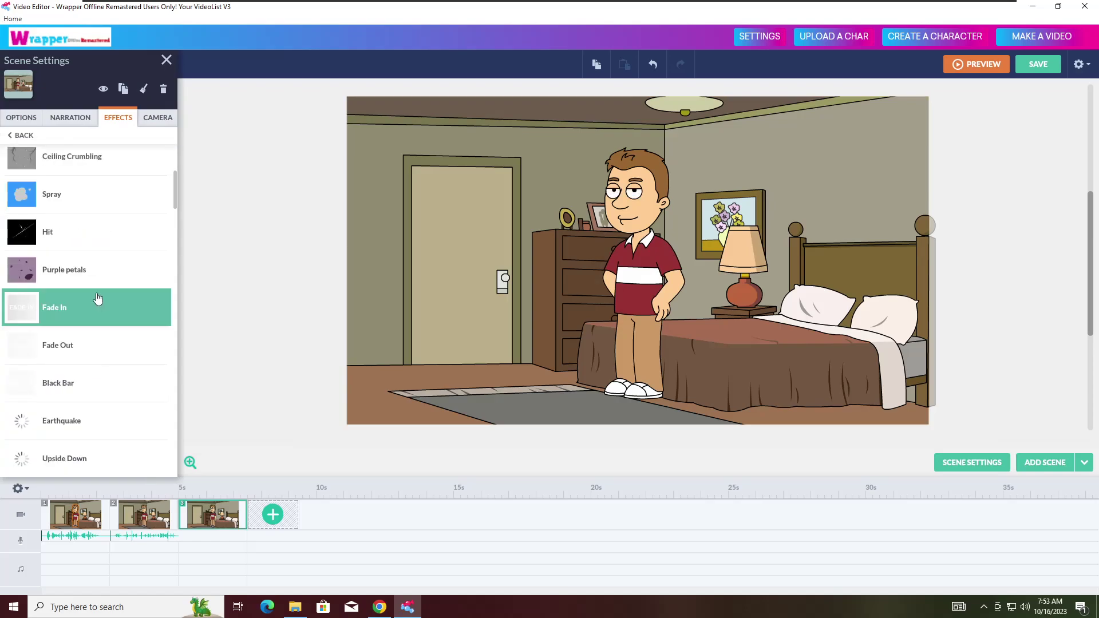
click(90, 341)
click(280, 250)
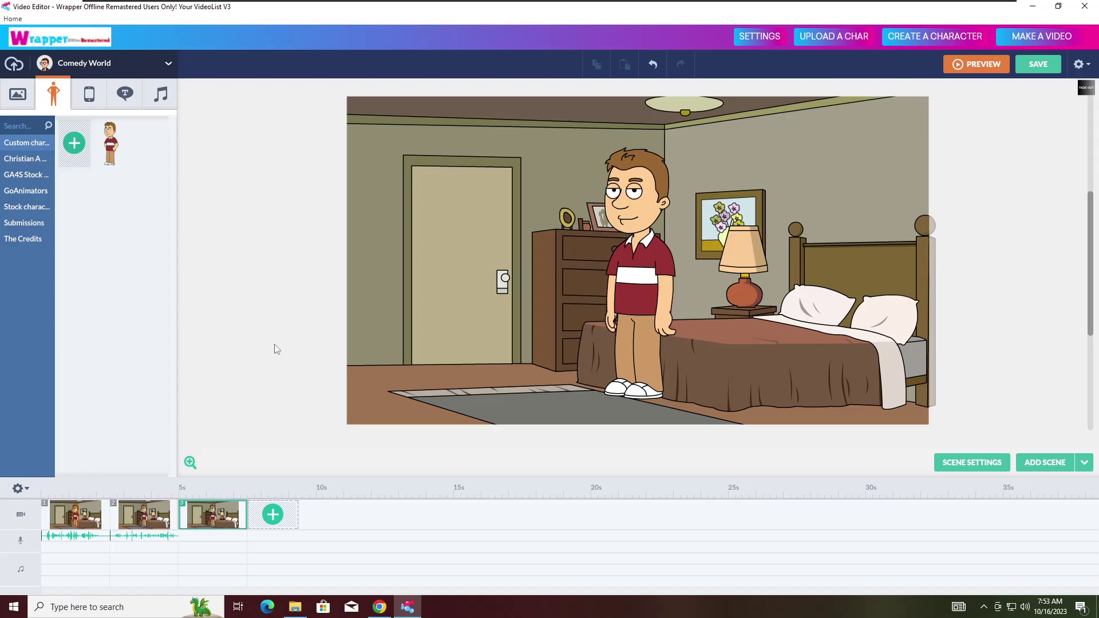
Save the video as 'Test Vid' and play it from the video list.
click(1037, 65)
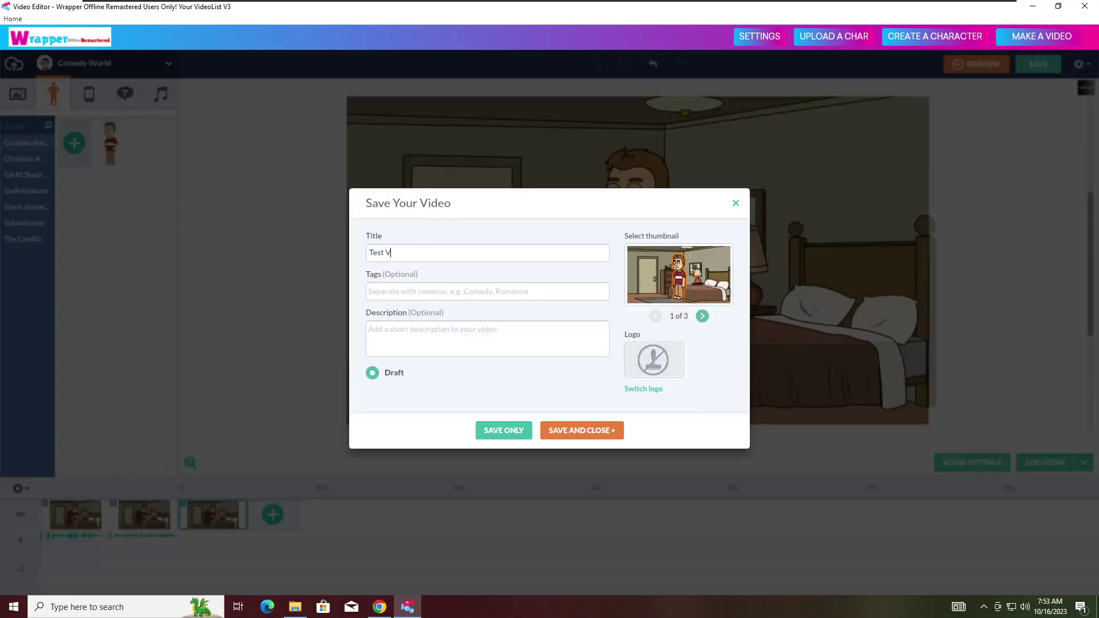
click(545, 426)
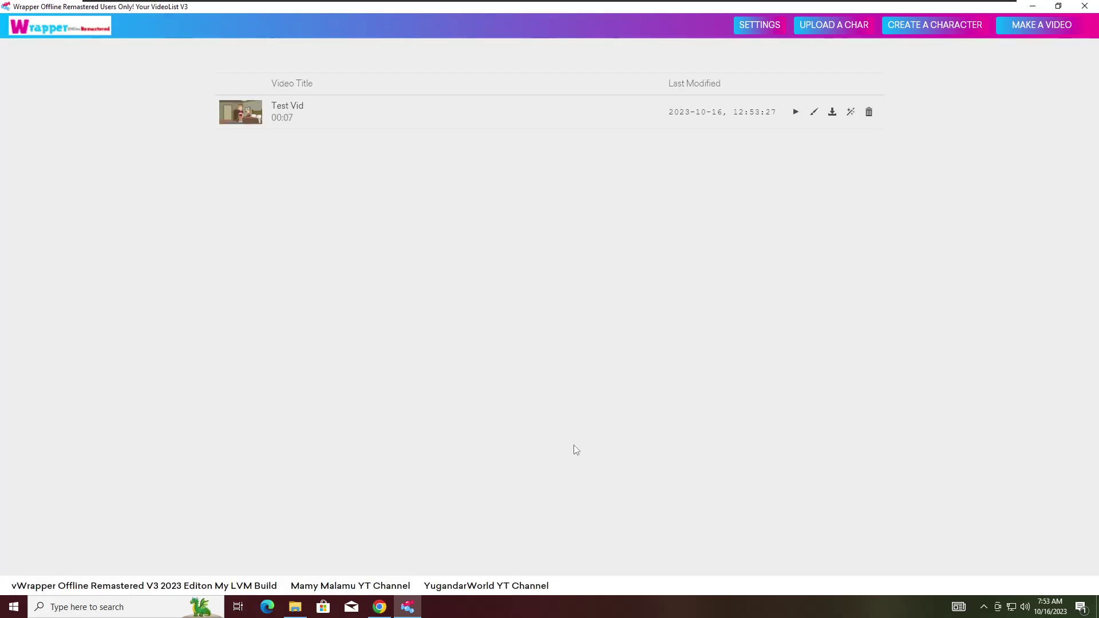
click(795, 112)
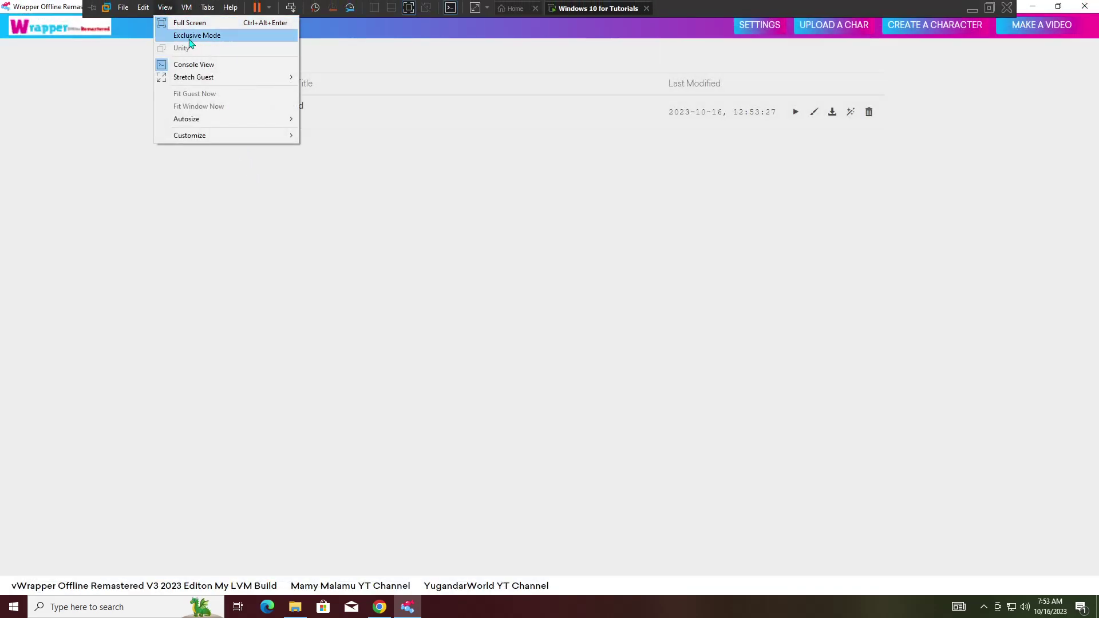
Close Wrapper Offline and browse to Wrapper Offline v3.0\resources\app\wrapper\controllers.
click(195, 36)
key(alt+F4)
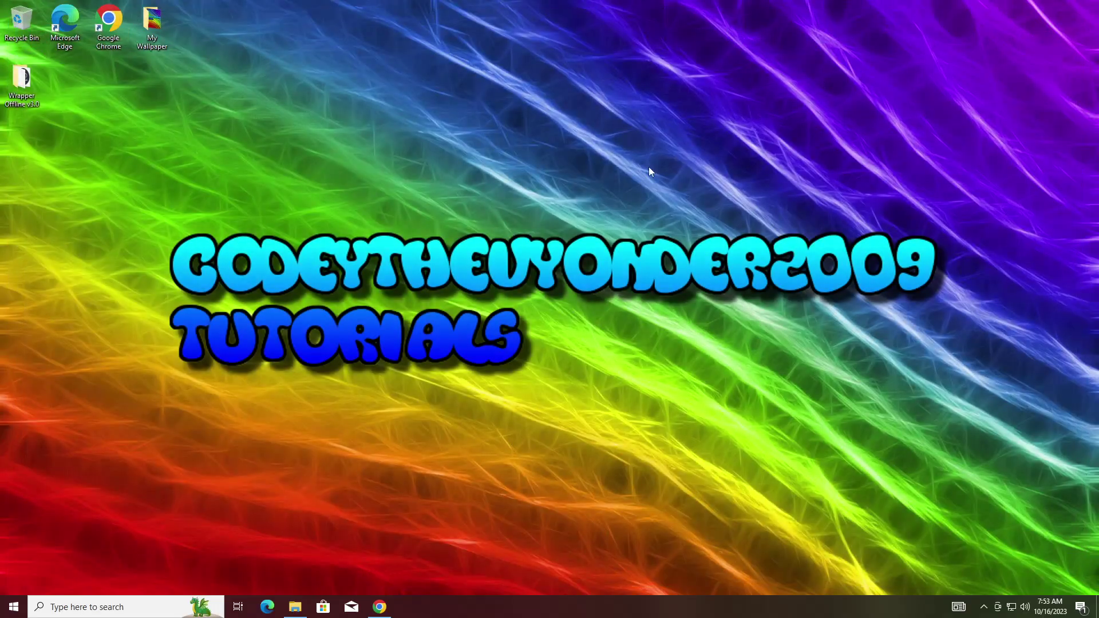
double_click(16, 96)
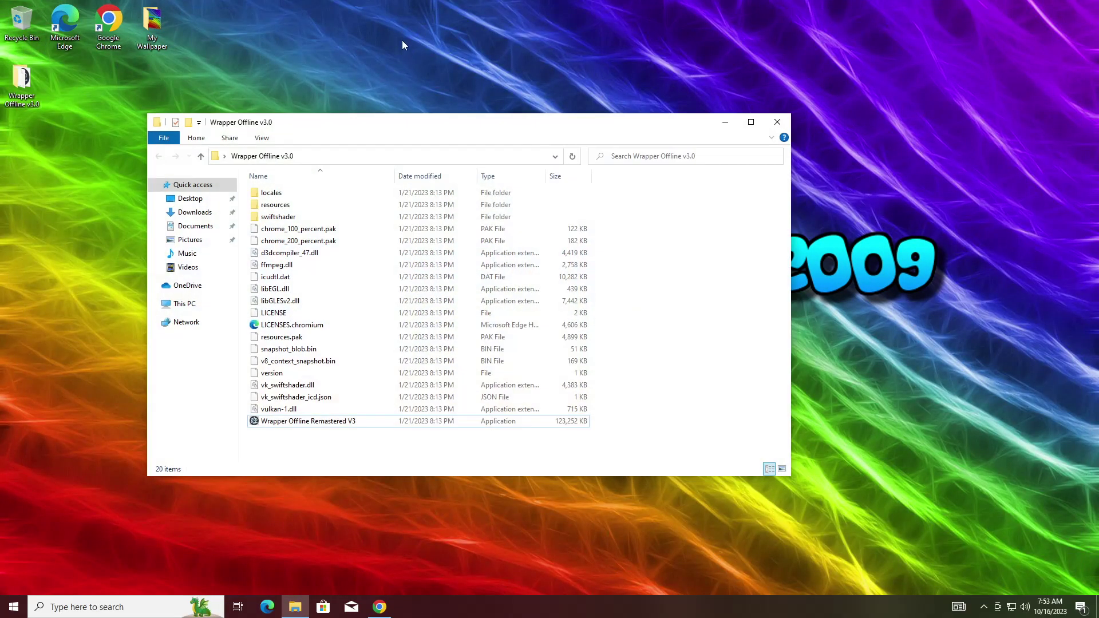
double_click(288, 213)
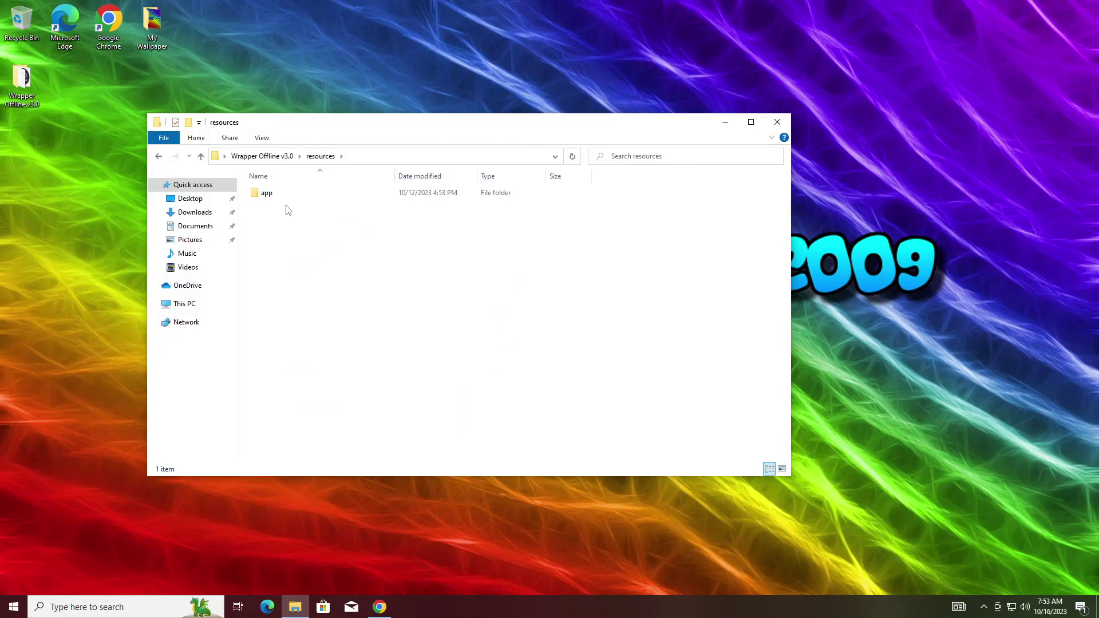
double_click(272, 195)
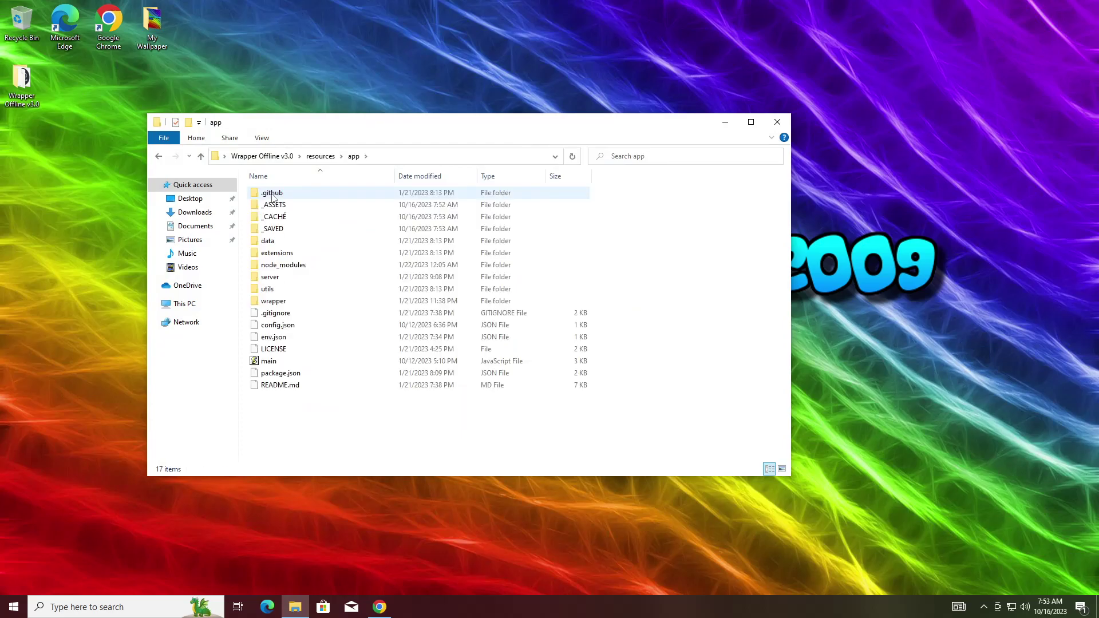
double_click(282, 302)
double_click(290, 195)
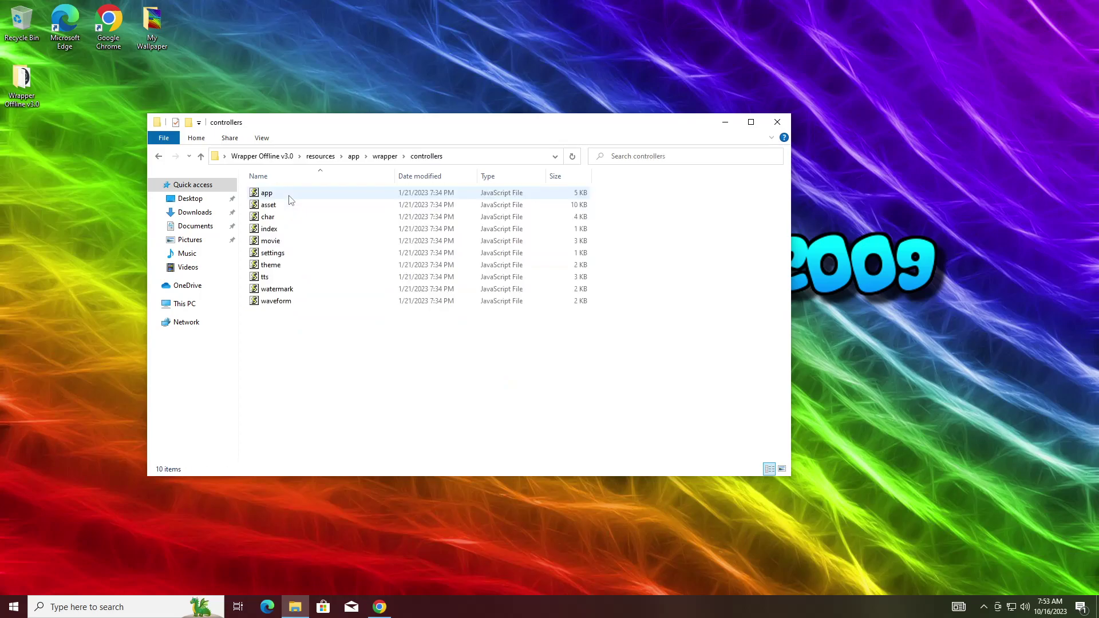
Open app.js in Notepad through Open with > More apps.
right_click(281, 197)
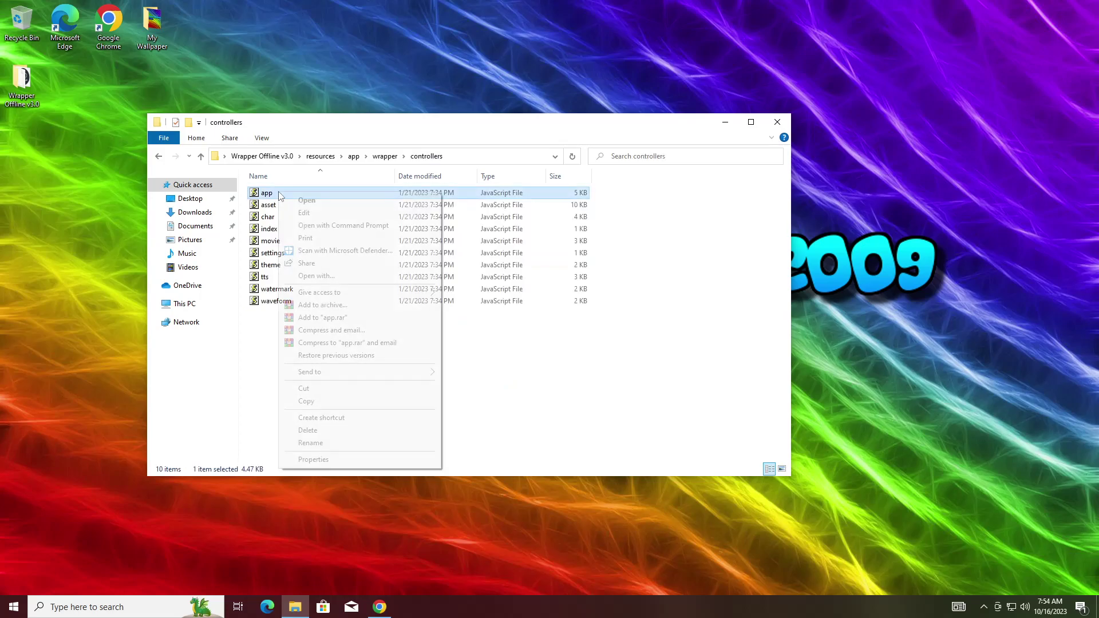
click(337, 276)
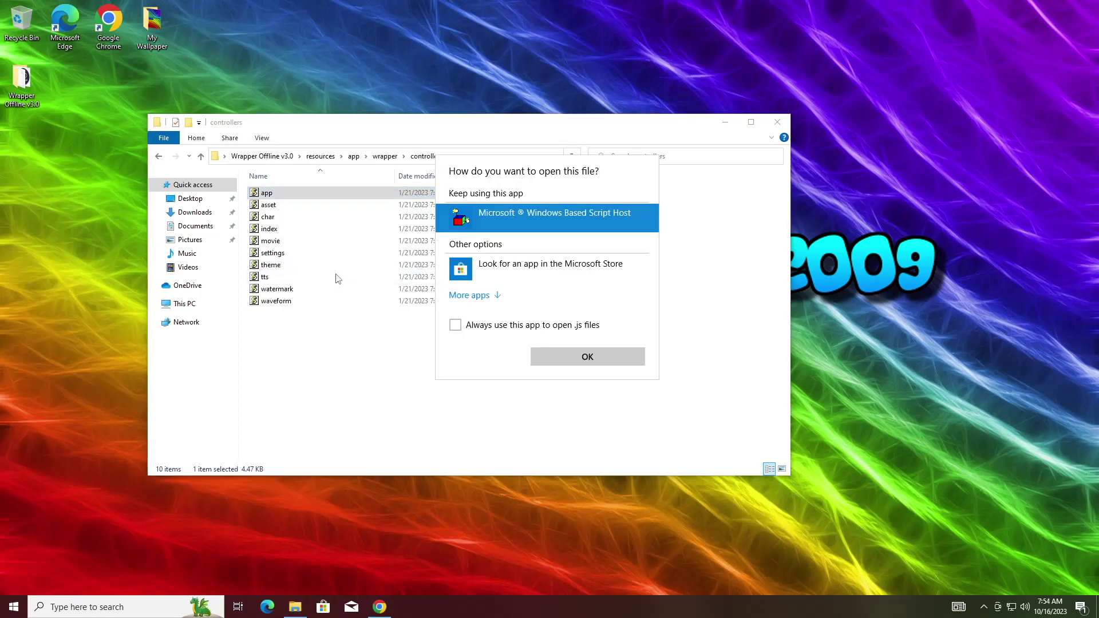
click(473, 298)
scroll(486, 321, down, 2)
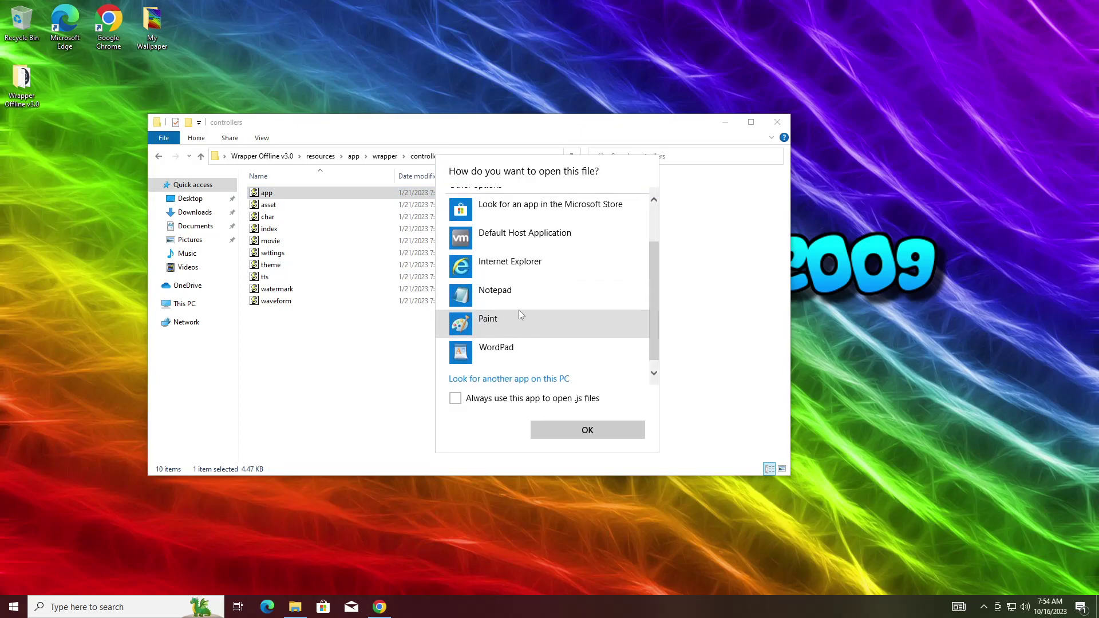
click(515, 293)
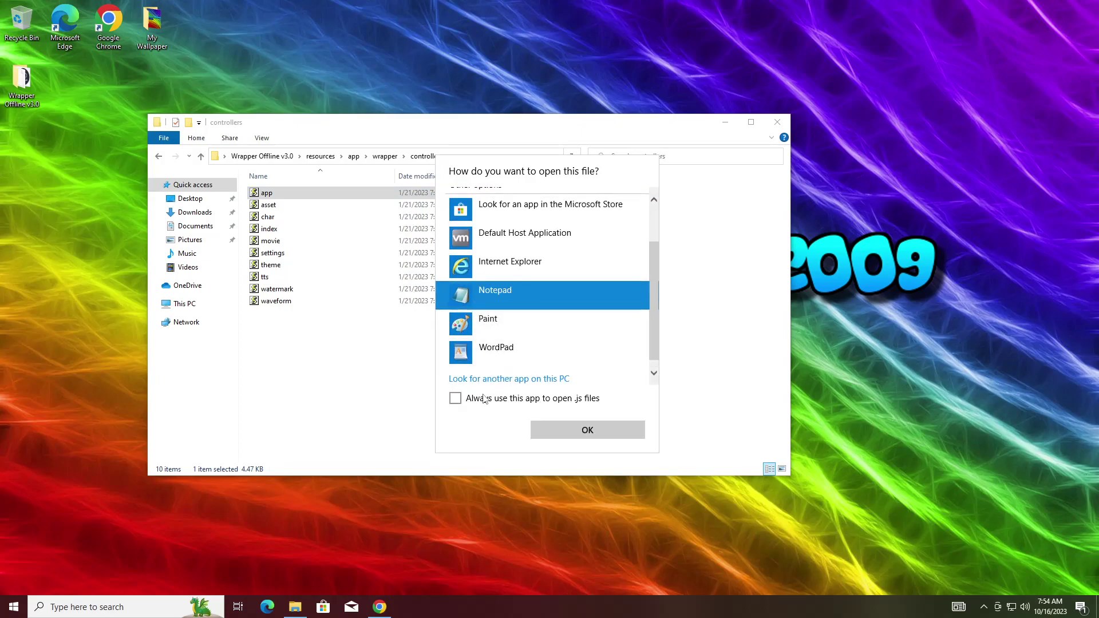
click(592, 429)
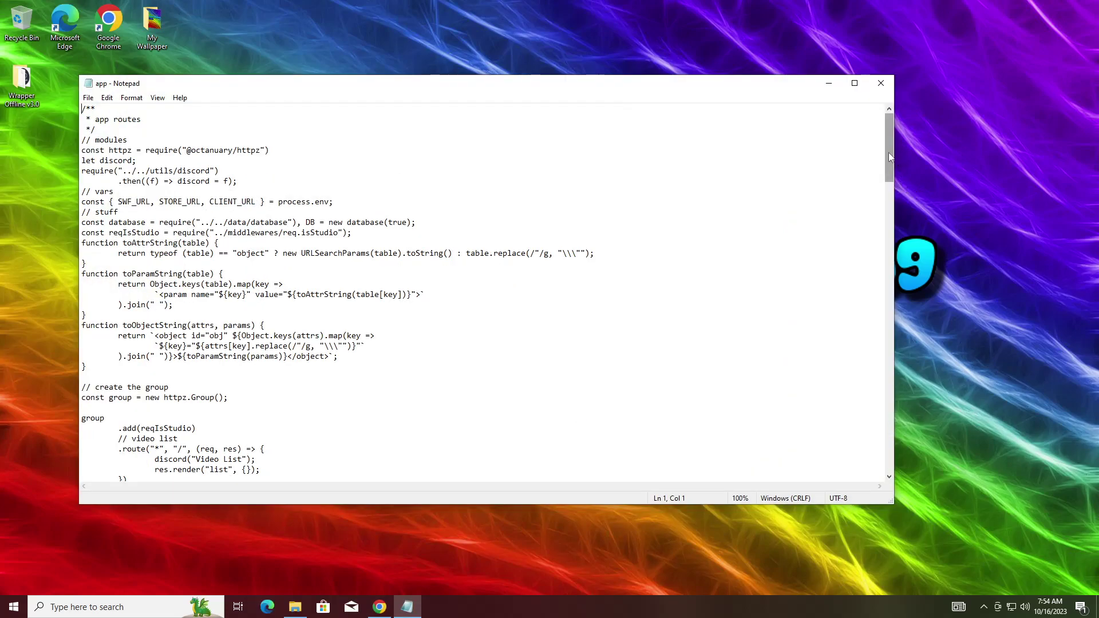
Add allowFullScreen: "true", after allowScriptAccess in app.js's /player route and save.
drag(888, 152, 889, 442)
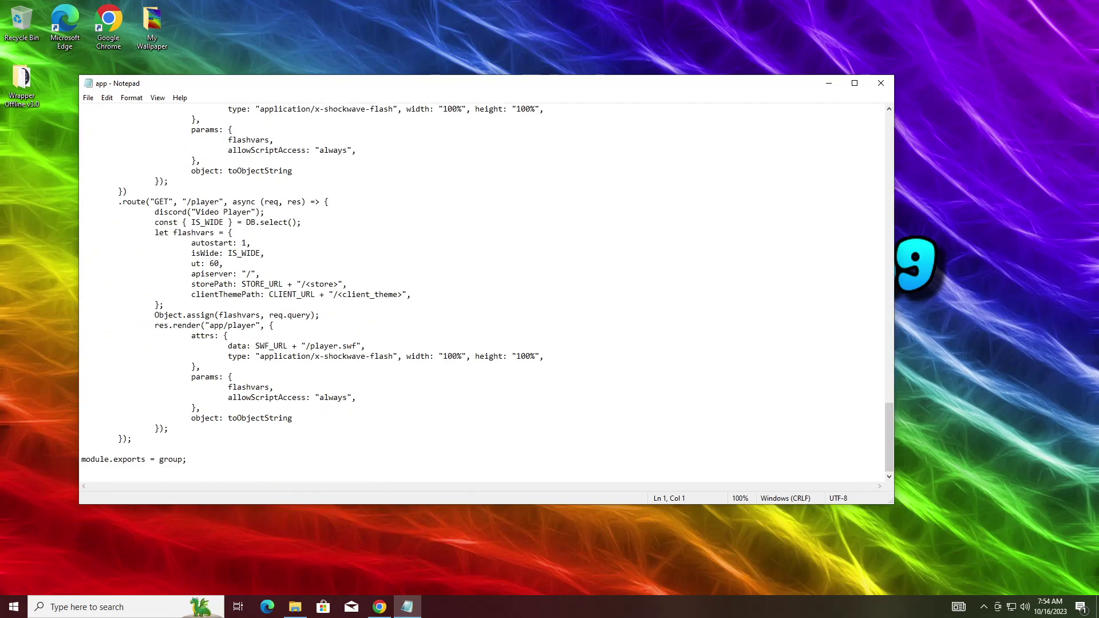
click(356, 397)
key(Return)
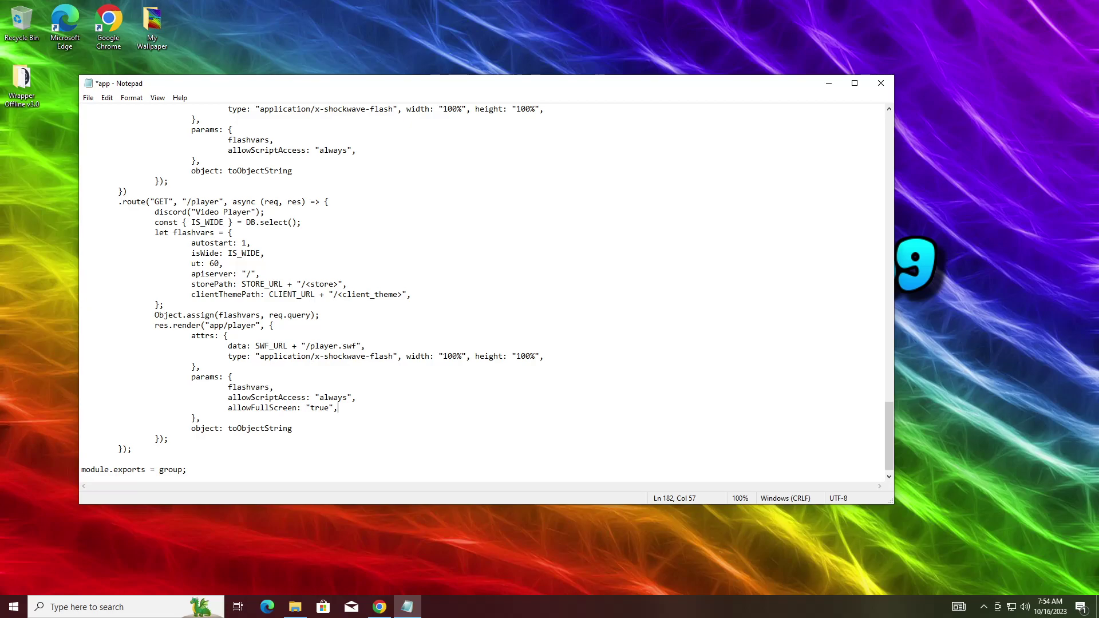
click(881, 83)
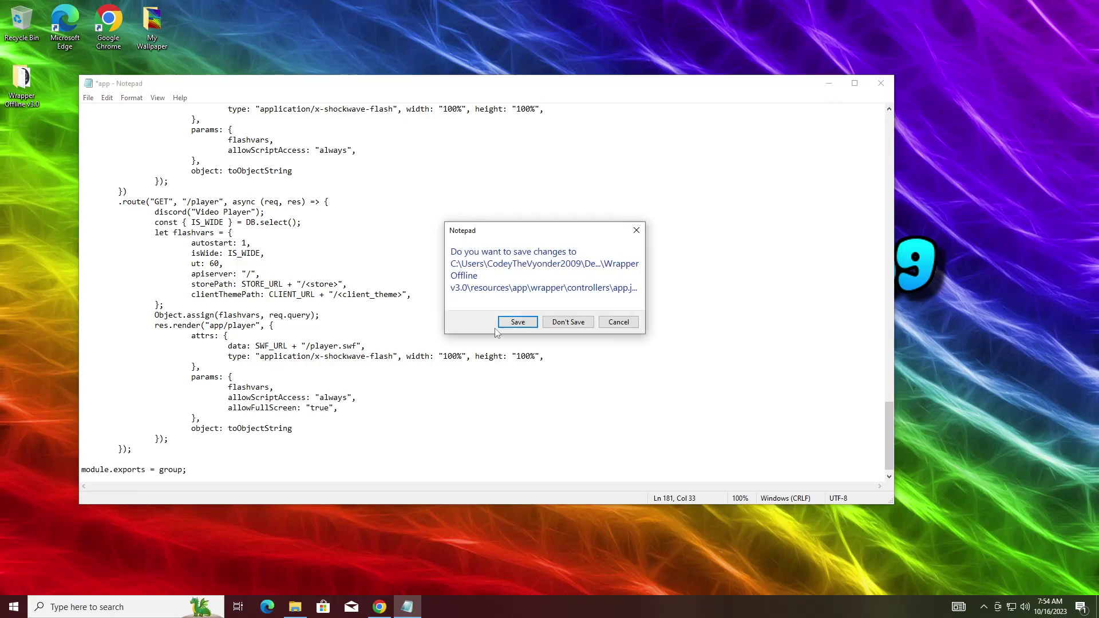
click(521, 324)
click(446, 343)
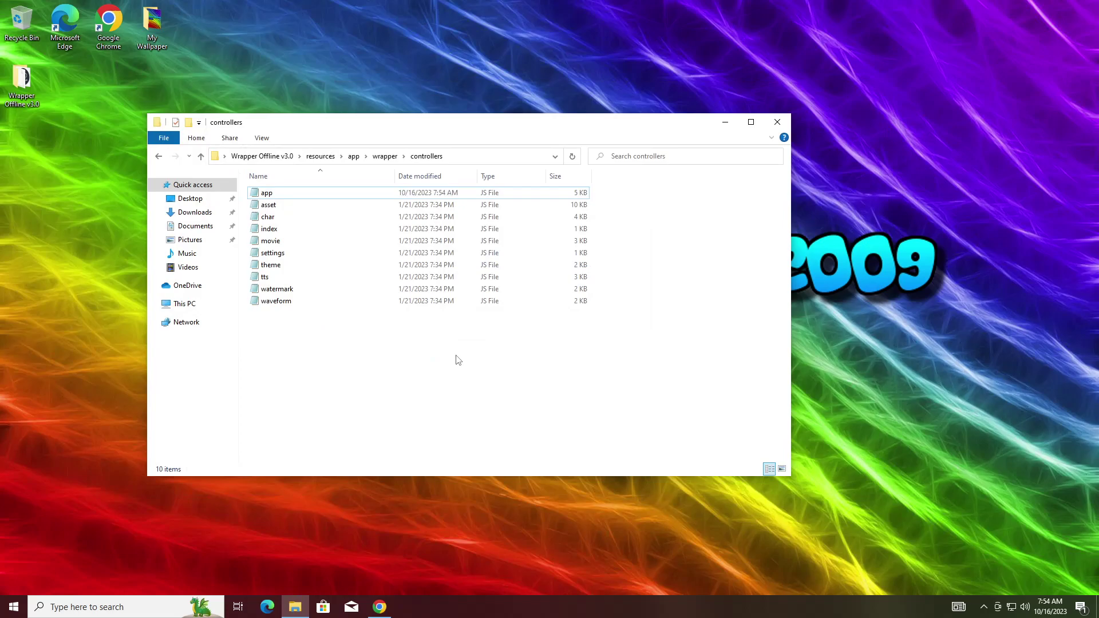
Relaunch Wrapper Offline Remastered V3 maximized, then close it and the File Explorer window.
click(262, 157)
click(348, 422)
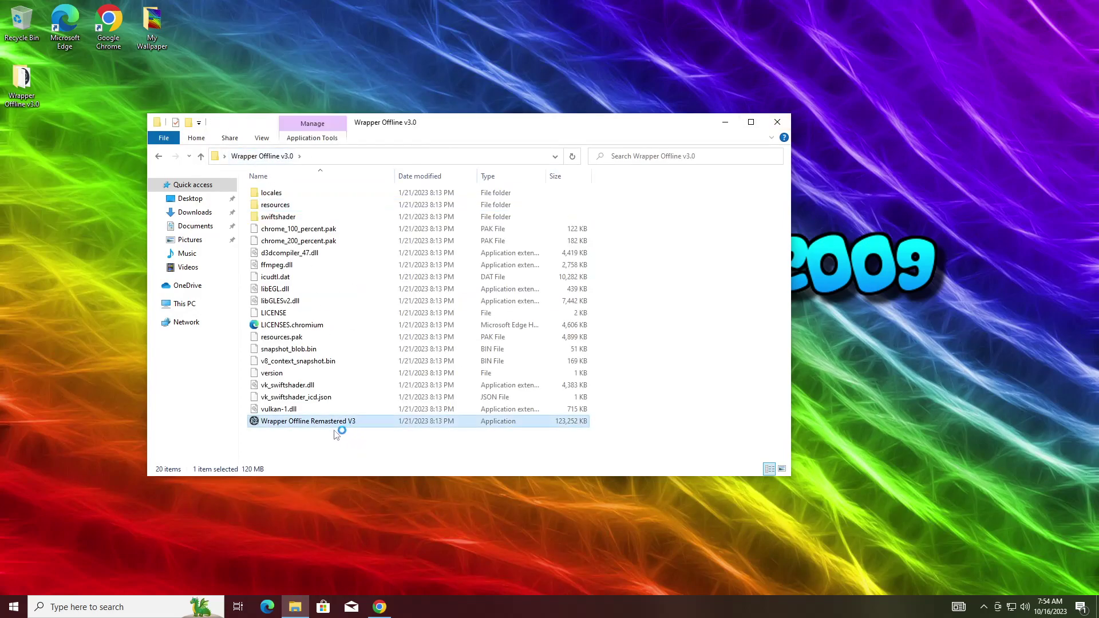
click(335, 437)
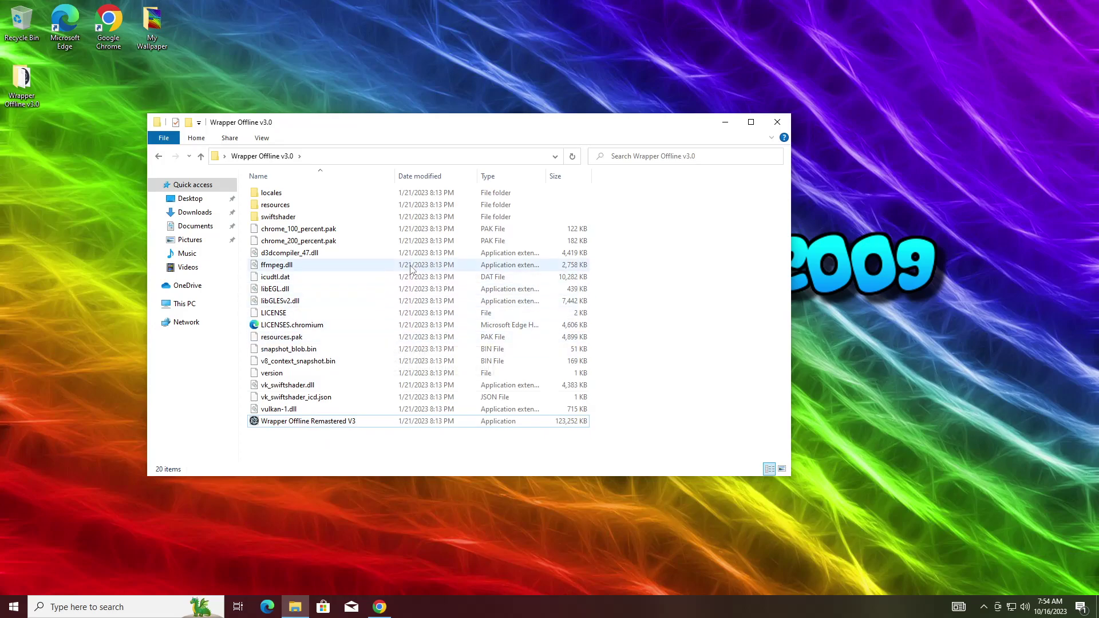
click(850, 106)
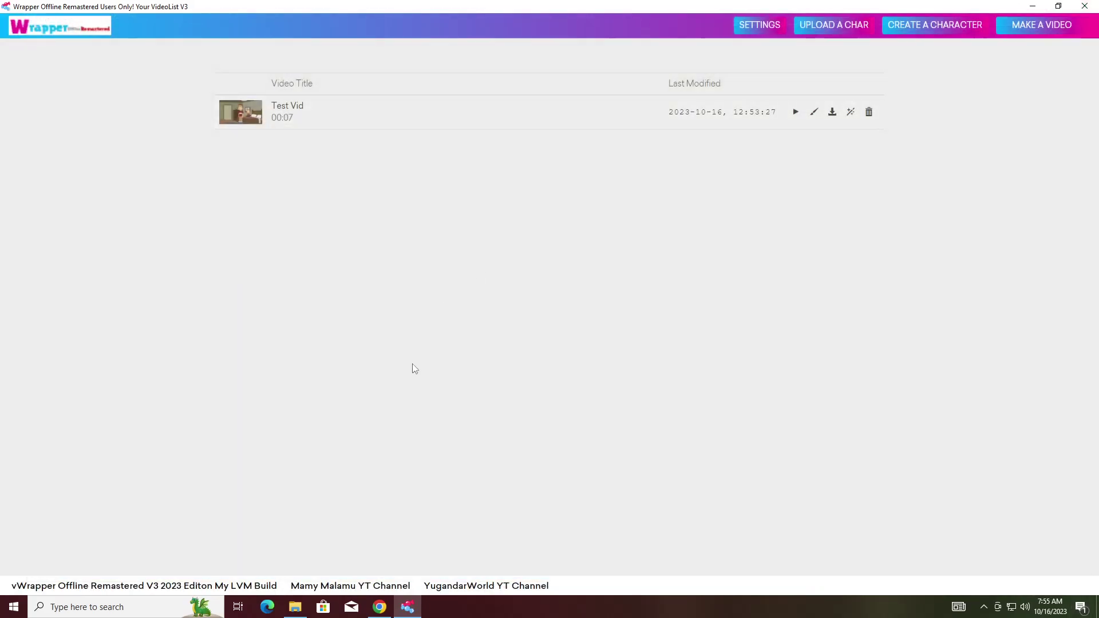
click(296, 607)
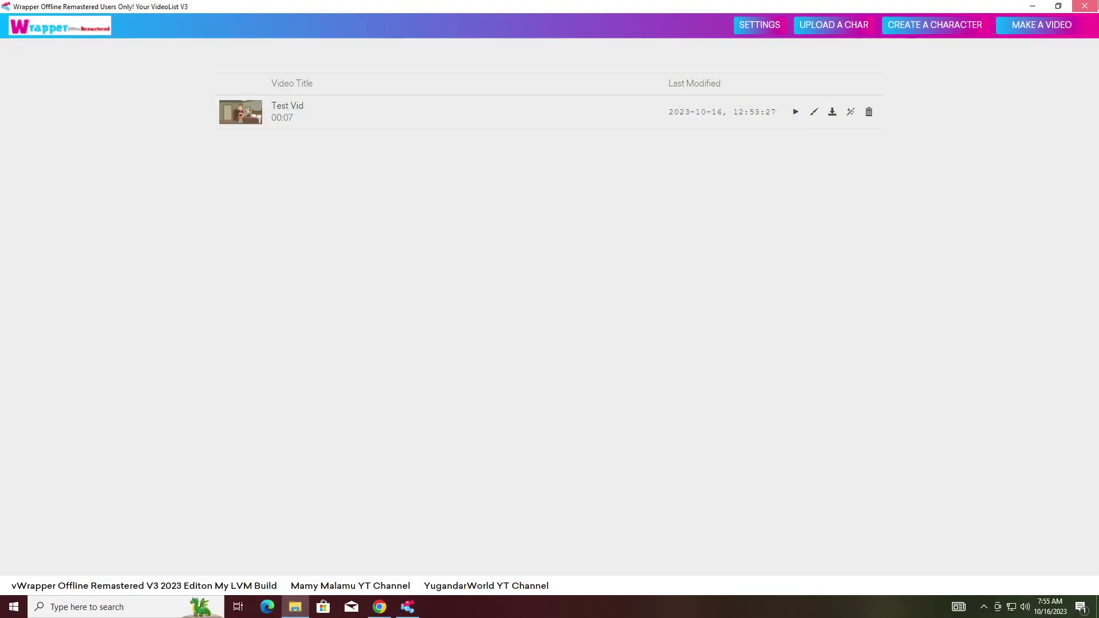
click(1084, 6)
click(781, 121)
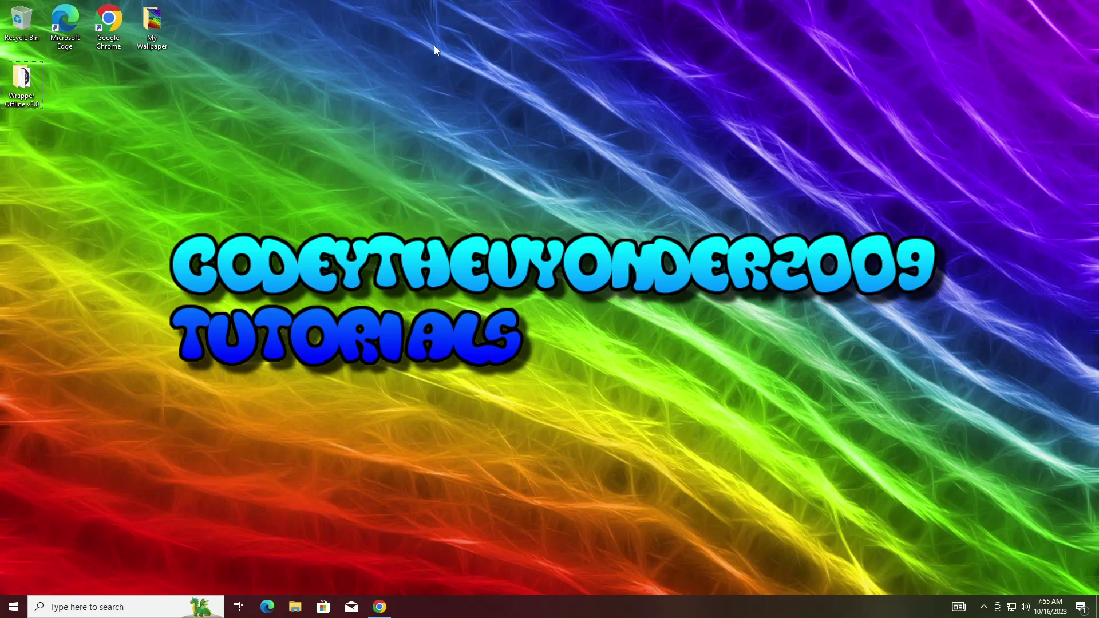
Take the virtual machine out of full screen and shrink VMware to reveal the host desktop.
mouse_move(435, 1)
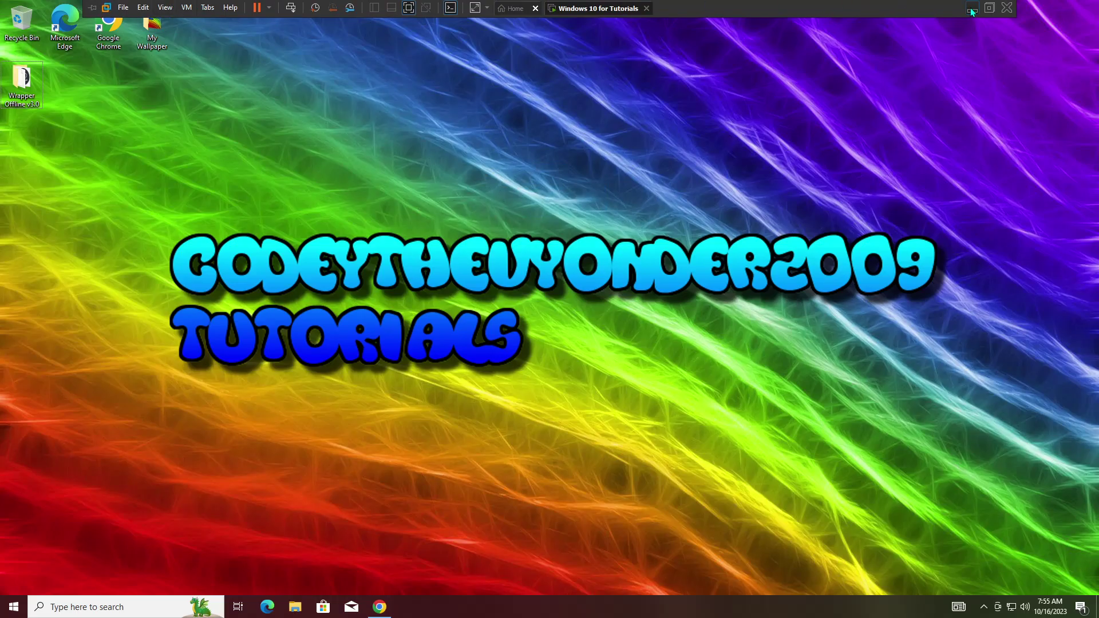
click(989, 8)
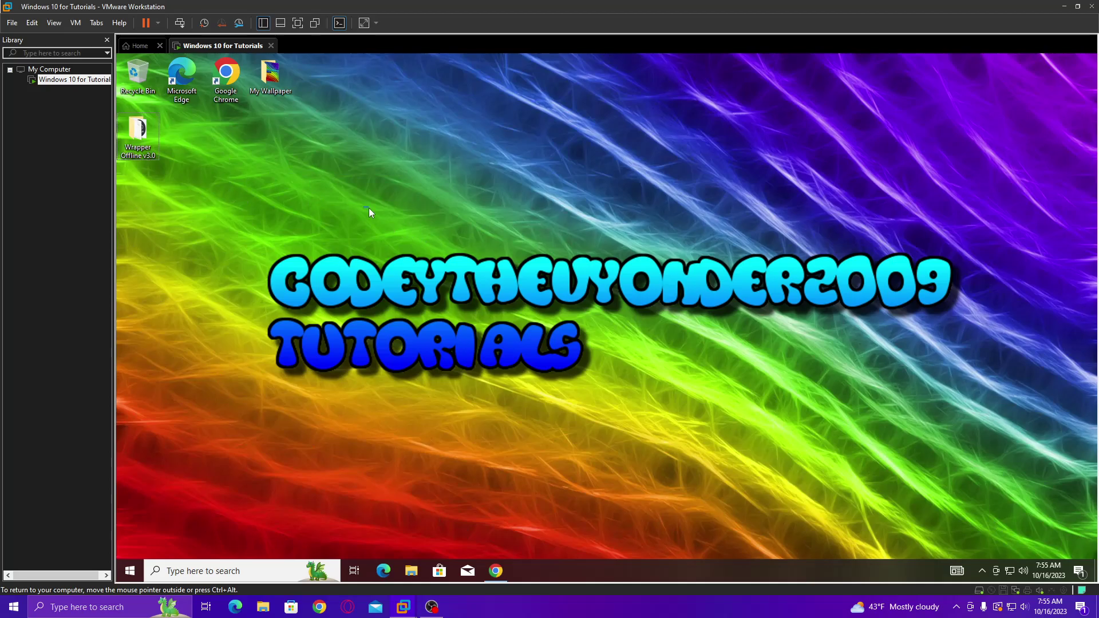
key(super+Down)
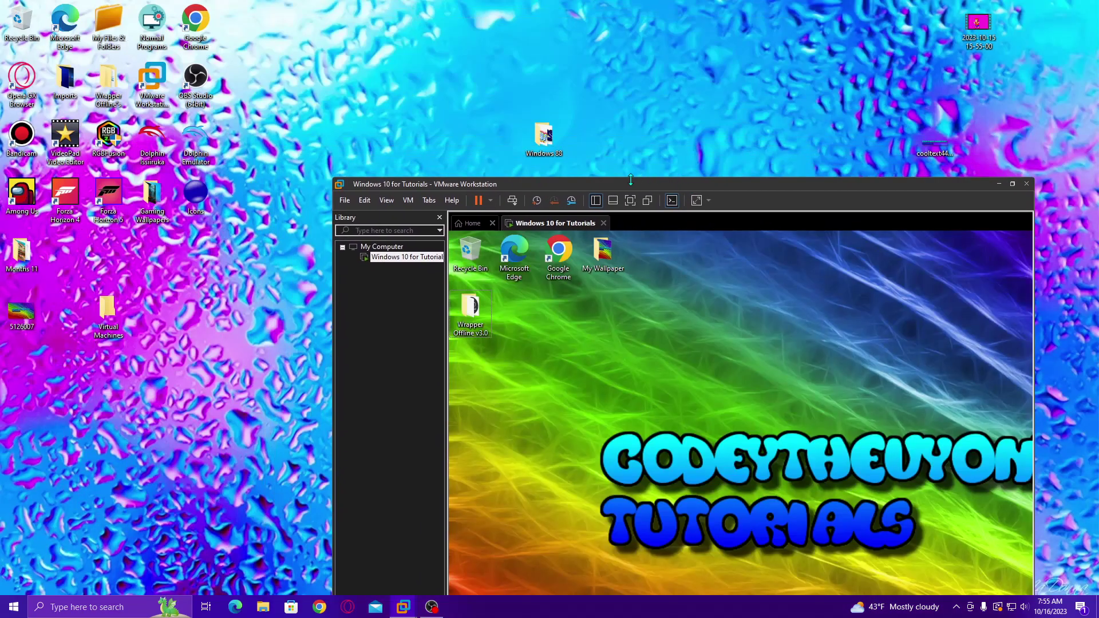
Browse the host Wrapper Offline 3 folder, close it, maximize VMware and bring up OBS.
double_click(108, 83)
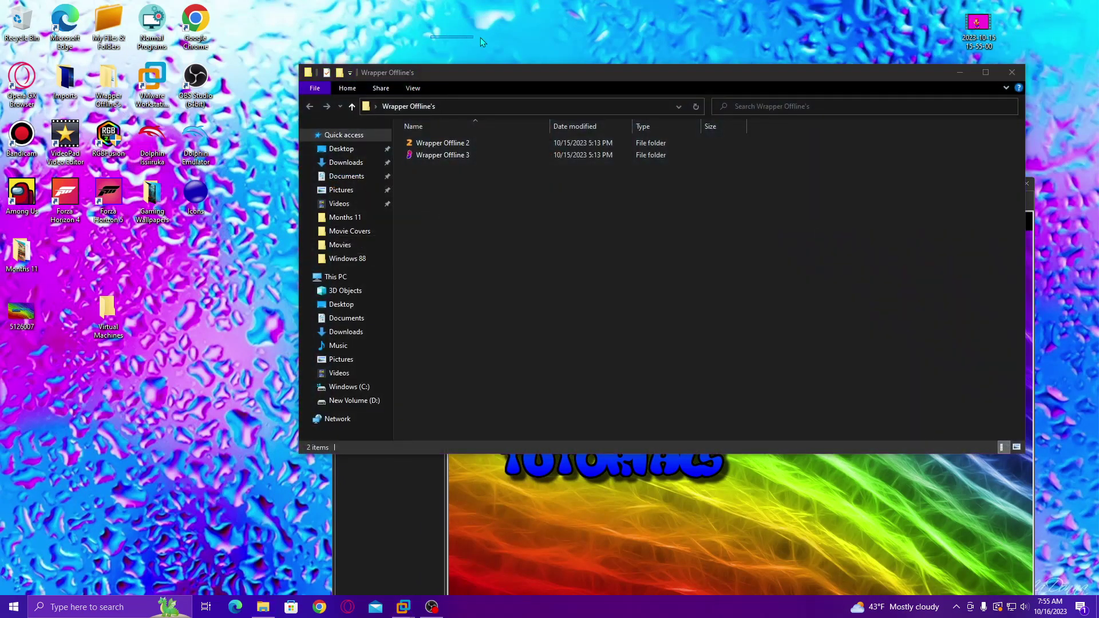
double_click(487, 156)
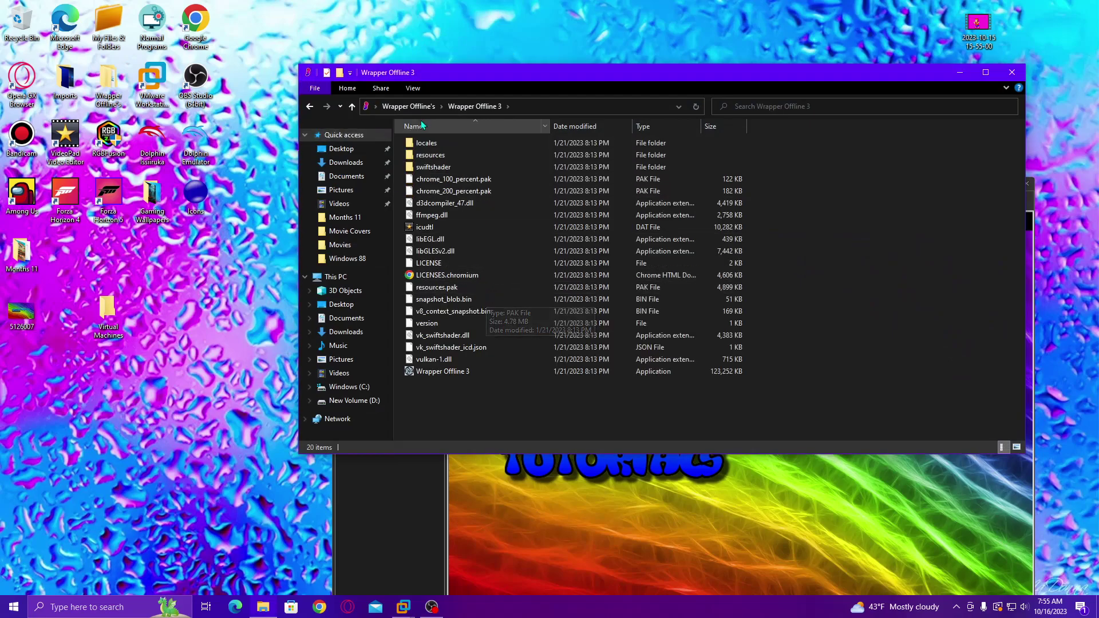
click(1012, 72)
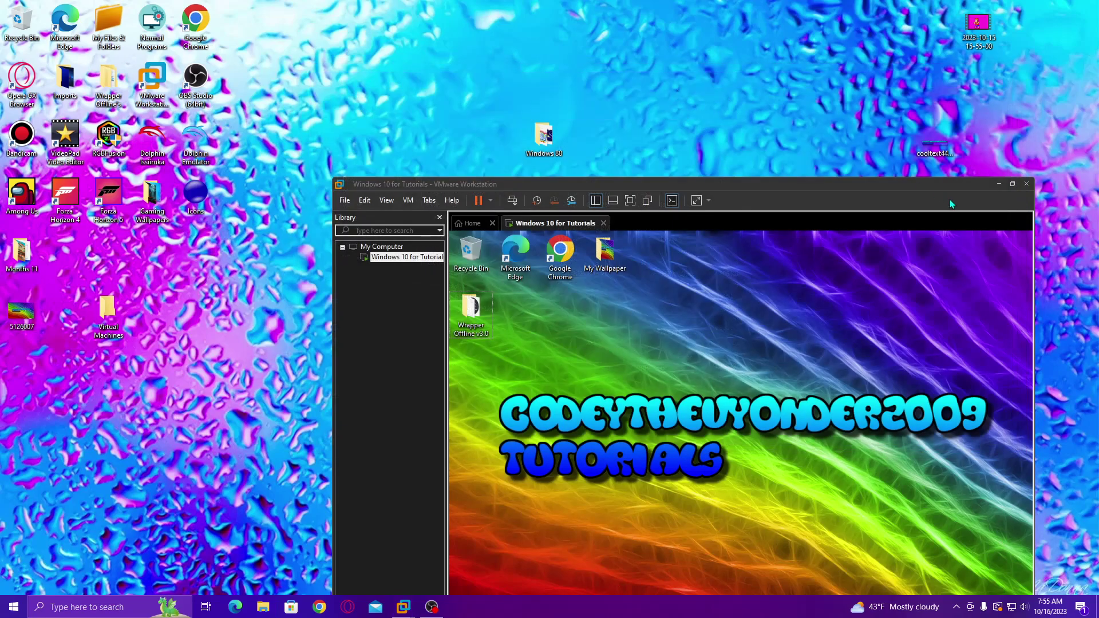
click(491, 340)
click(1013, 184)
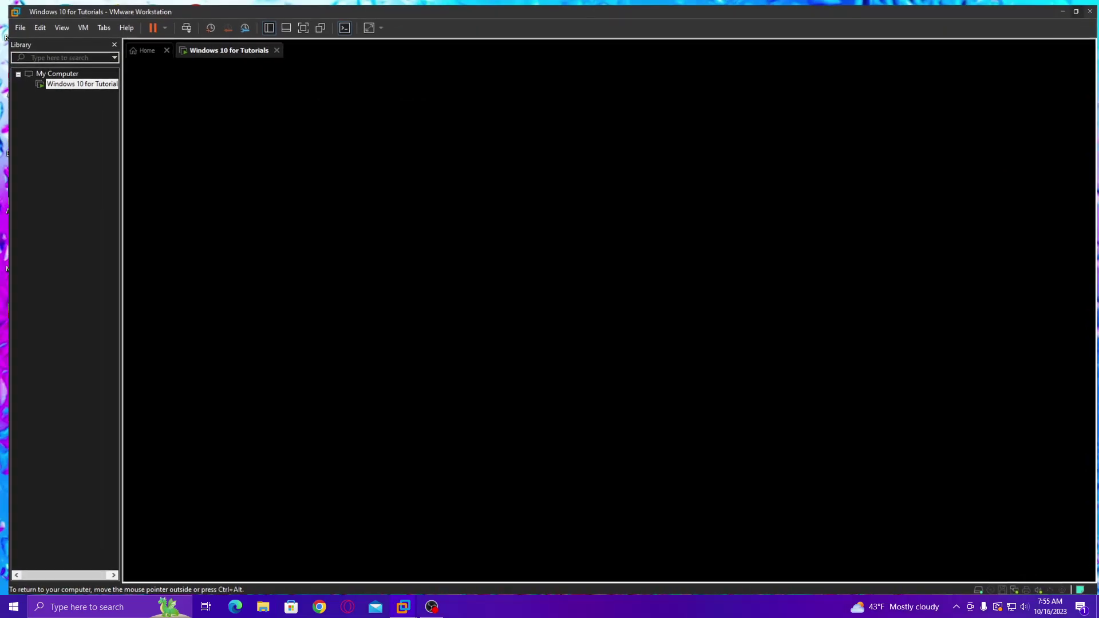
click(432, 607)
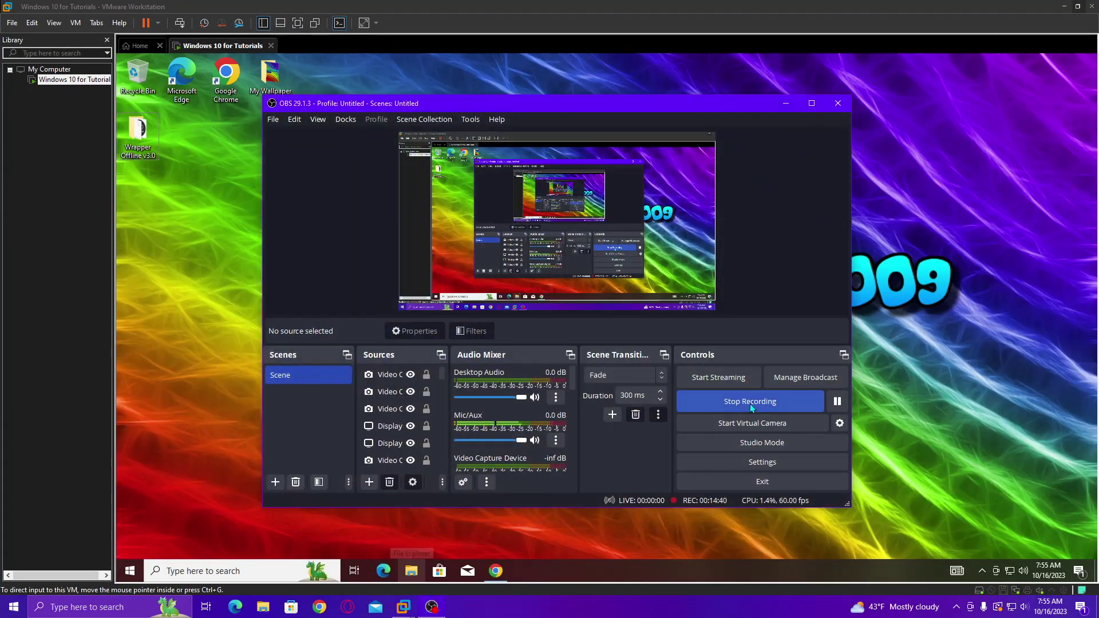